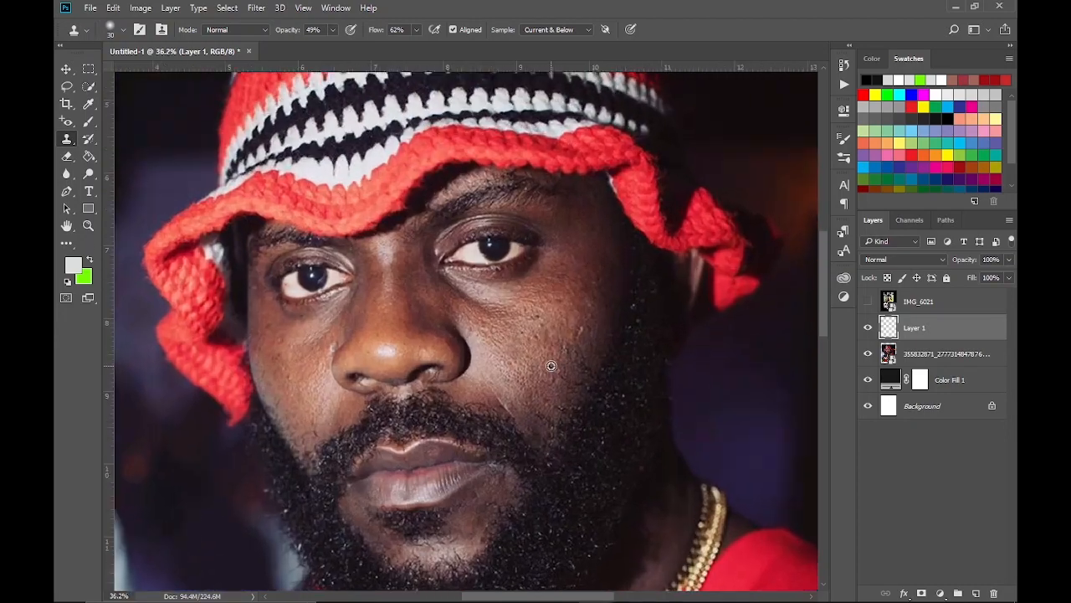
# Step: Clip the retouching layer, named CS, to the portrait photo layer and group both layers as PIC
pyautogui.scroll(5, 572, 285)
pyautogui.scroll(-5, 588, 323)
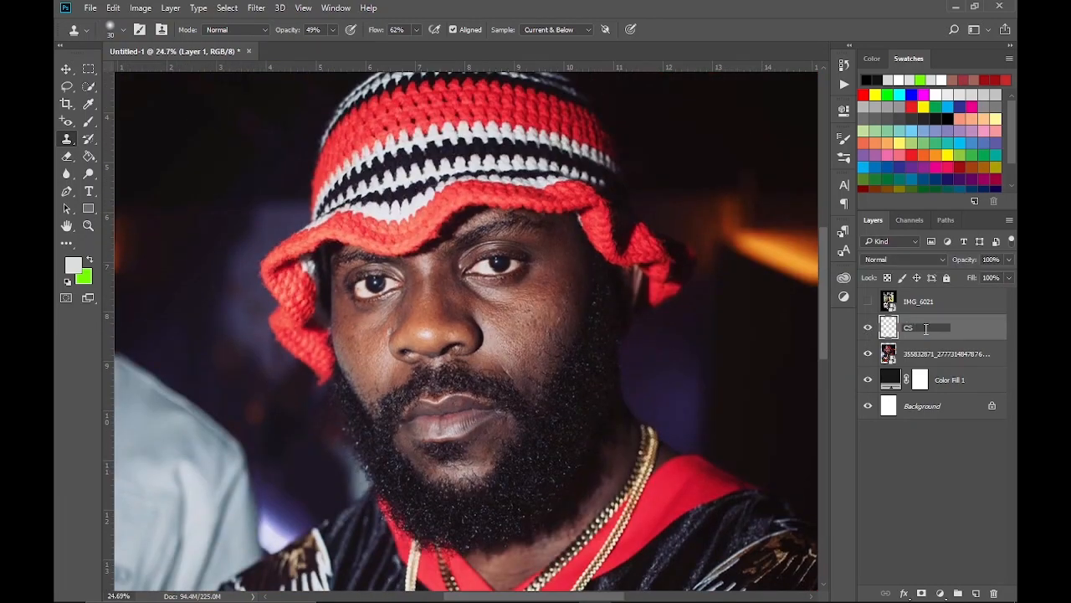
pyautogui.press('v')
pyautogui.keyDown('shift'); pyautogui.click(916, 352); pyautogui.keyUp('shift')
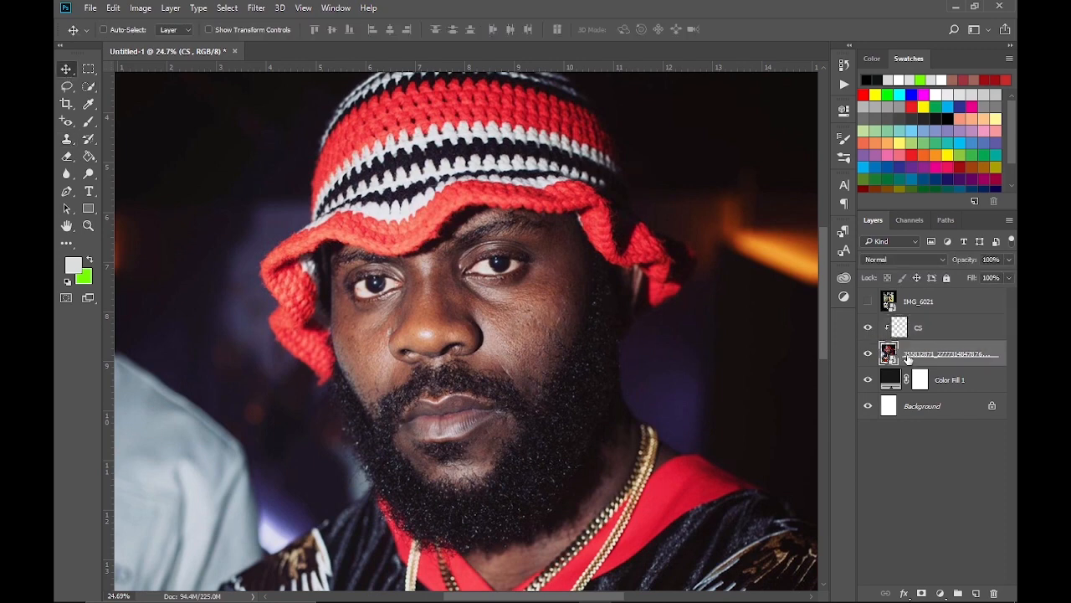
pyautogui.hotkey('ctrl', 'g')
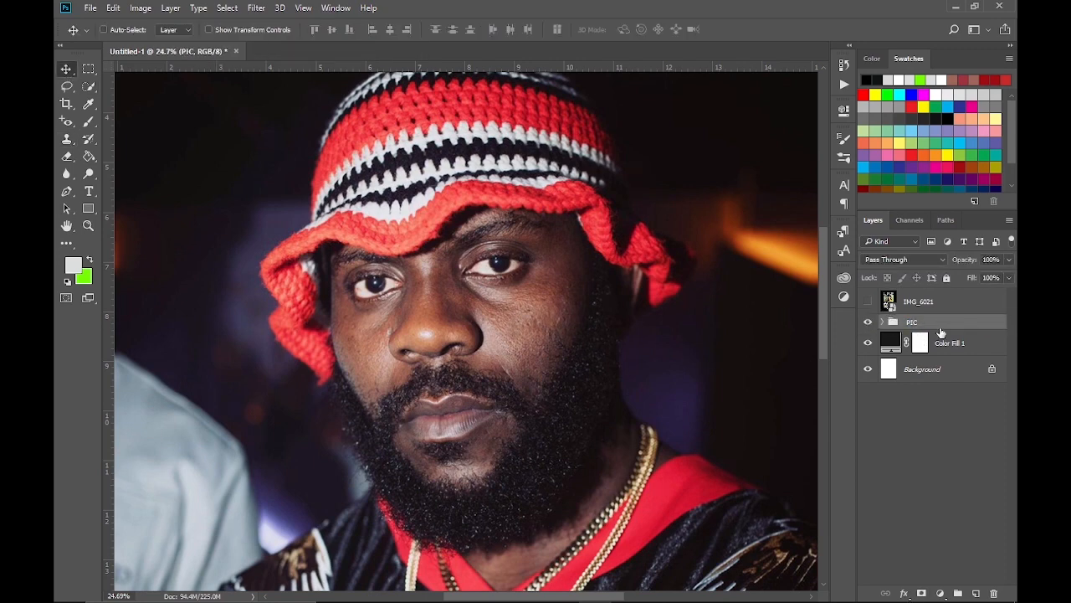
# Step: Hide the PIC group to leave the dark background, and briefly check the IMG_6021 reference image
pyautogui.scroll(-8, 493, 279)
pyautogui.click(868, 323)
pyautogui.click(868, 301)
pyautogui.click(868, 301)
# Step: Add the text BIG SMOKE in white at 72 pt and place it centred near the page's upper edge
pyautogui.click(88, 192)
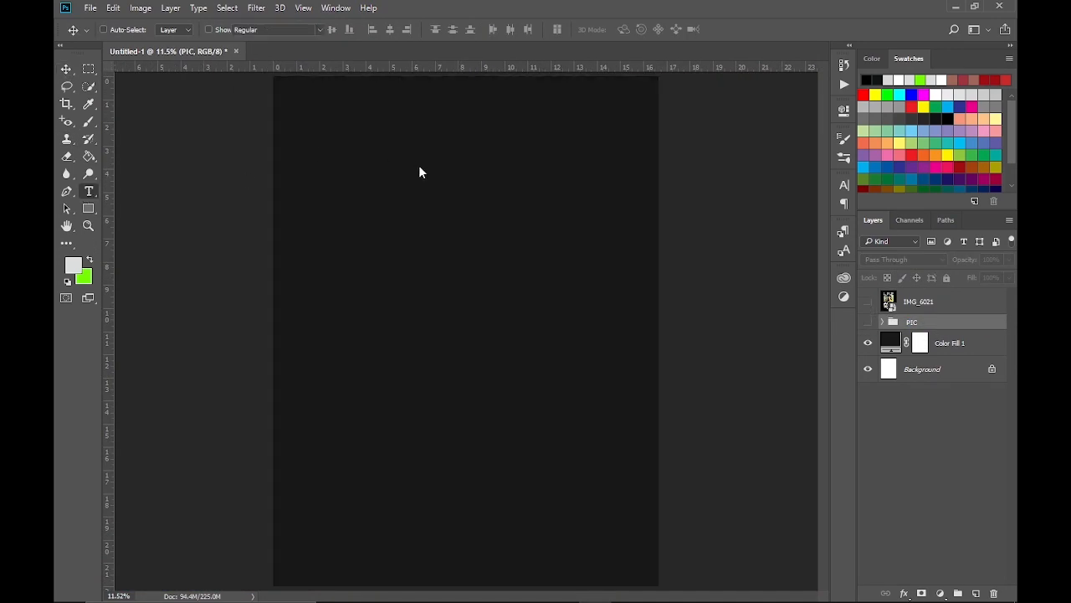
pyautogui.click(565, 30)
pyautogui.click(614, 165)
pyautogui.click(917, 159)
pyautogui.click(346, 143)
pyautogui.click(381, 258)
pyautogui.click(395, 30)
pyautogui.click(385, 268)
pyautogui.write('BIG SMOKE')
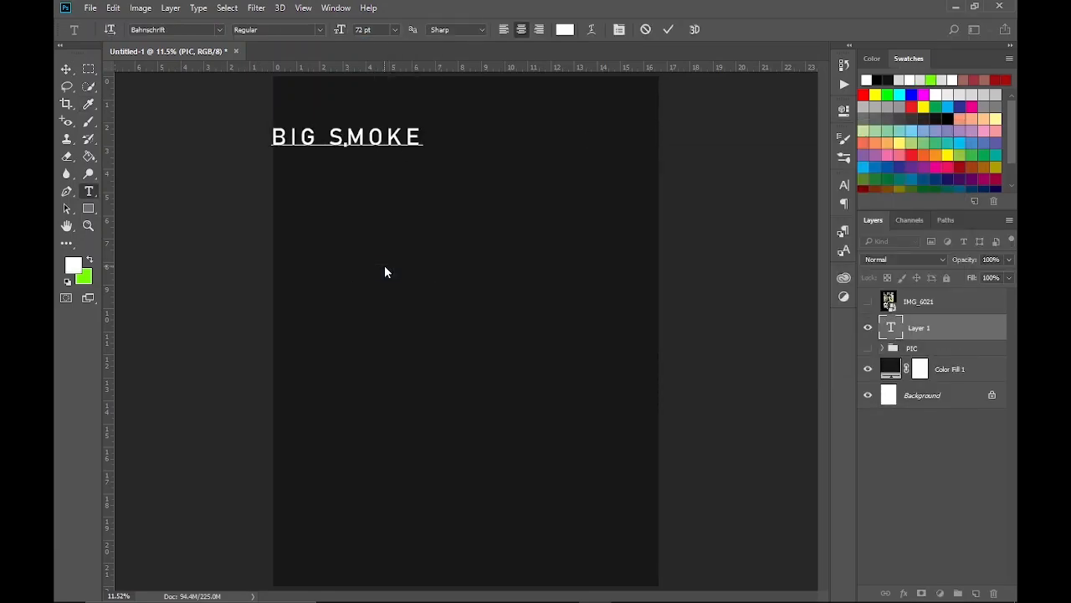
pyautogui.click(67, 69)
pyautogui.moveTo(374, 150); pyautogui.dragTo(493, 189)
# Step: Set the BIG SMOKE text to the Korataki ExtraBold font with faux italic
pyautogui.click(843, 185)
pyautogui.click(765, 202)
pyautogui.scroll(-15, 795, 418)
pyautogui.moveTo(962, 389); pyautogui.dragTo(964, 448)
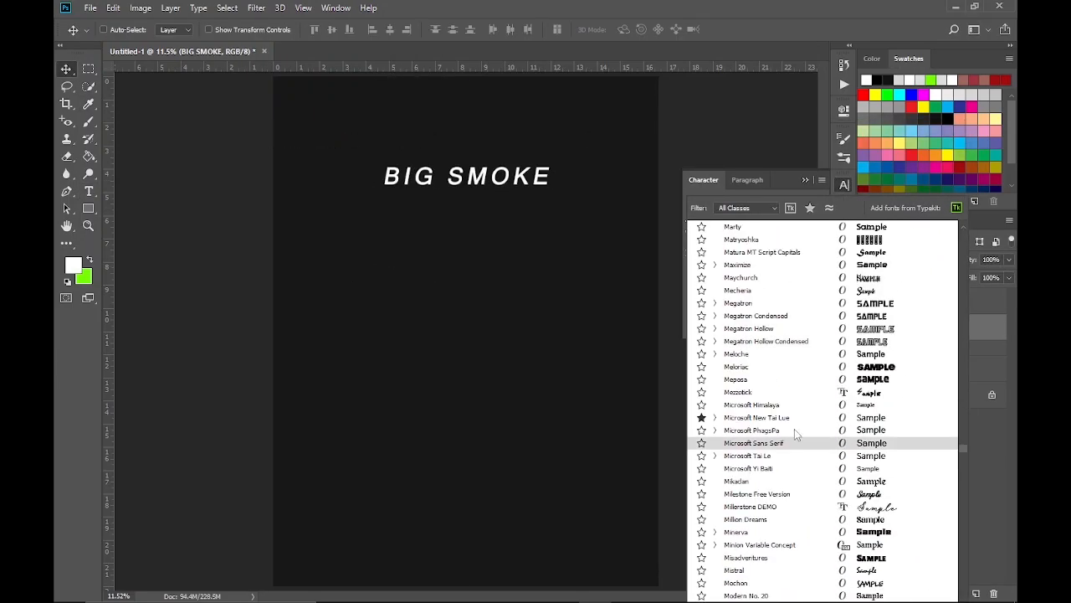
pyautogui.scroll(-10, 794, 432)
pyautogui.scroll(-5, 758, 556)
pyautogui.scroll(20, 735, 494)
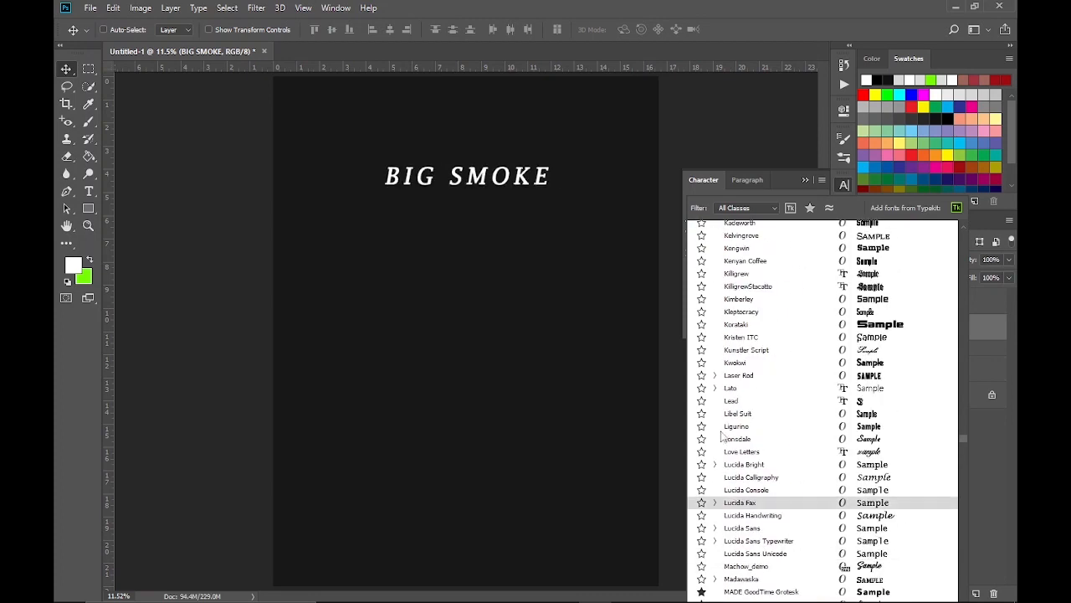
pyautogui.click(737, 324)
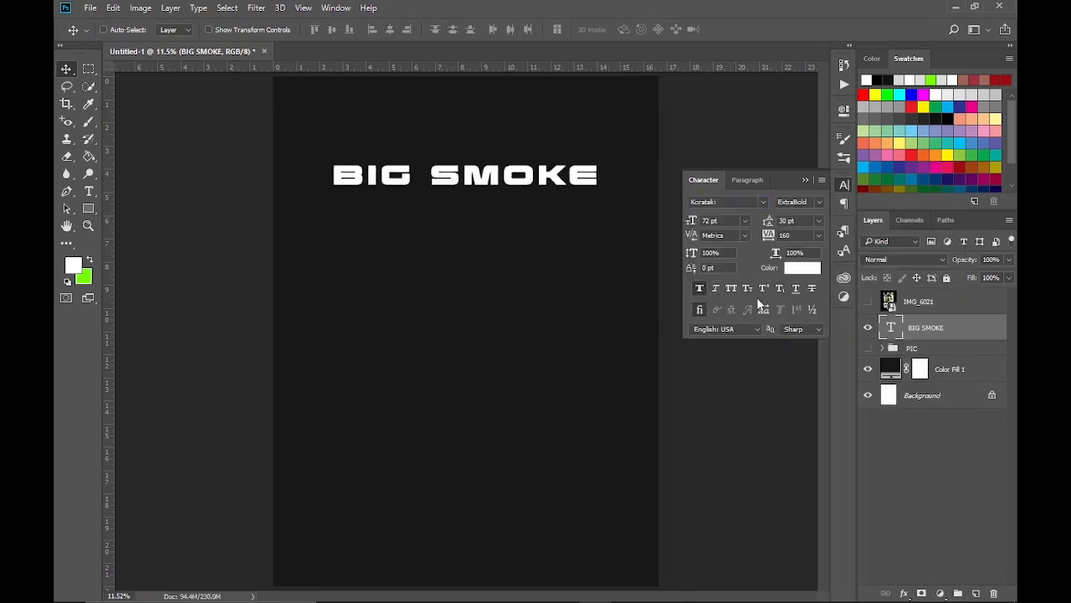
pyautogui.click(716, 290)
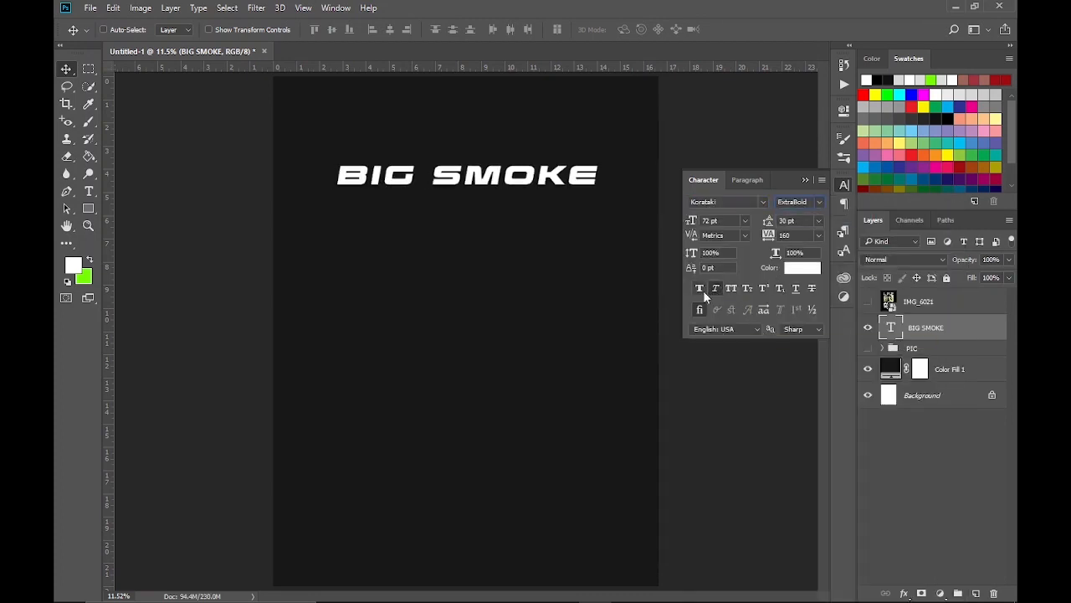
# Step: Duplicate the BIG SMOKE text and stretch the upright copy taller to about 114 pt, keeping the original hidden
pyautogui.hotkey('ctrl', 'j')
pyautogui.hotkey('ctrl', 't')
pyautogui.moveTo(466, 162); pyautogui.dragTo(465, 157)
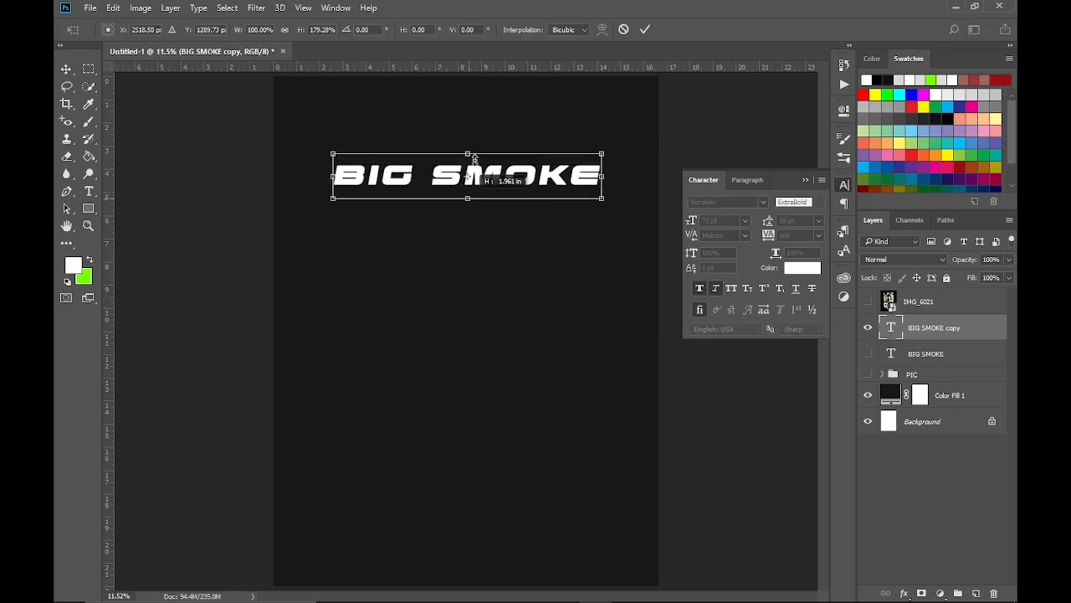
pyautogui.click(867, 302)
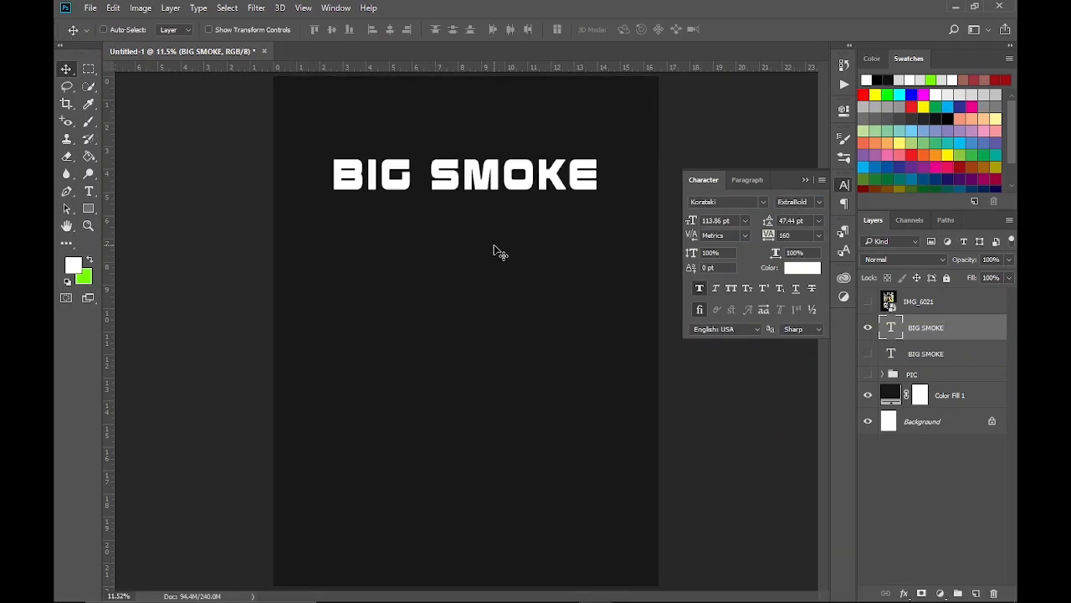
# Step: Duplicate the stretched BIG SMOKE line three times and spread the copies down the page
pyautogui.hotkey('ctrl', 'j')
pyautogui.hotkey('ctrl', 'j')
pyautogui.hotkey('ctrl', 'j')
pyautogui.click(921, 378)
pyautogui.click(922, 355)
pyautogui.moveTo(494, 238); pyautogui.dragTo(494, 413)
# Step: Arrange the BIG SMOKE copies into a tight stack of four evenly spaced lines
pyautogui.click(922, 329)
pyautogui.click(949, 379)
pyautogui.moveTo(508, 265); pyautogui.dragTo(507, 251)
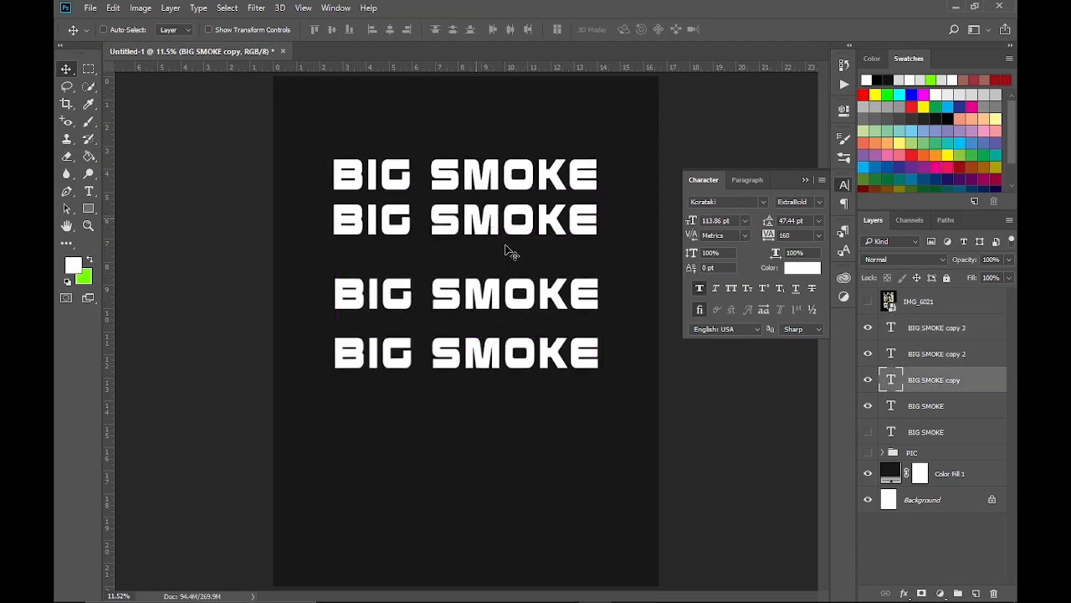
pyautogui.click(924, 354)
pyautogui.moveTo(501, 301); pyautogui.dragTo(500, 272)
pyautogui.click(924, 329)
pyautogui.moveTo(493, 363); pyautogui.dragTo(495, 321)
# Step: Apply faux italic to the second and fourth BIG SMOKE lines
pyautogui.click(937, 379)
pyautogui.click(716, 289)
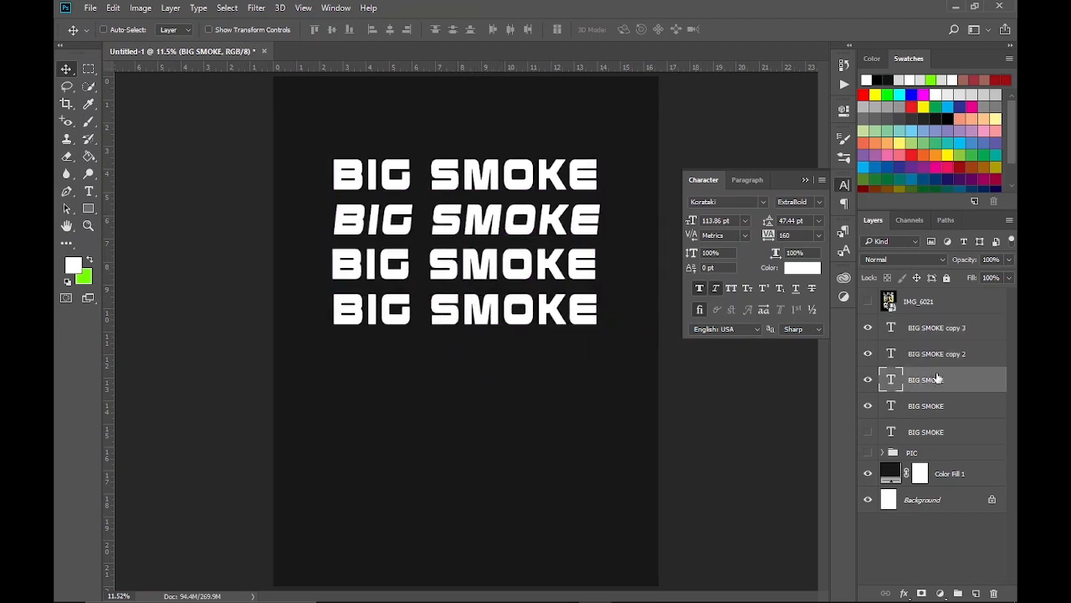
pyautogui.click(934, 329)
pyautogui.click(717, 289)
# Step: Duplicate lines to extend the stack to eight BIG SMOKE lines alternating between upright and italic
pyautogui.keyDown('shift'); pyautogui.click(919, 355); pyautogui.keyUp('shift')
pyautogui.hotkey('ctrl', 'j')
pyautogui.moveTo(491, 270); pyautogui.dragTo(448, 385)
pyautogui.hotkey('ctrl', 'j')
pyautogui.keyDown('shift'); pyautogui.click(927, 513); pyautogui.keyUp('shift')
pyautogui.keyDown('ctrl'); pyautogui.click(931, 329); pyautogui.keyUp('ctrl')
pyautogui.click(924, 328)
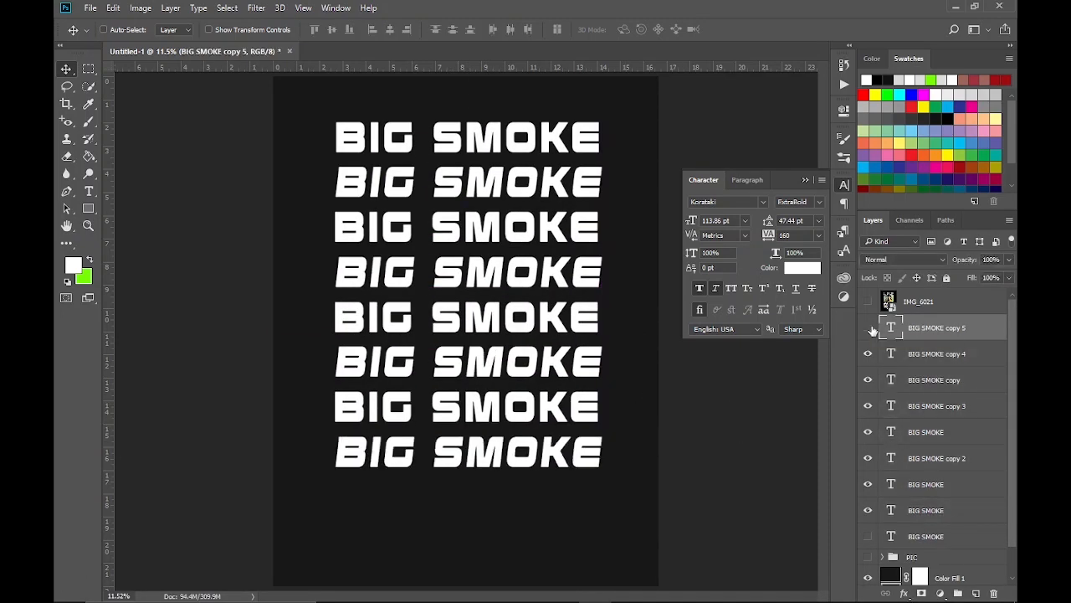
# Step: Group the text lines as BIG SMOKE with the lowest line hidden, and shift the group slightly down
pyautogui.click(868, 328)
pyautogui.keyDown('shift'); pyautogui.click(926, 531); pyautogui.keyUp('shift')
pyautogui.hotkey('ctrl', 'g')
pyautogui.doubleClick(918, 321)
pyautogui.write('BIG SMOKE')
pyautogui.press('Return')
pyautogui.moveTo(529, 169); pyautogui.dragTo(530, 184)
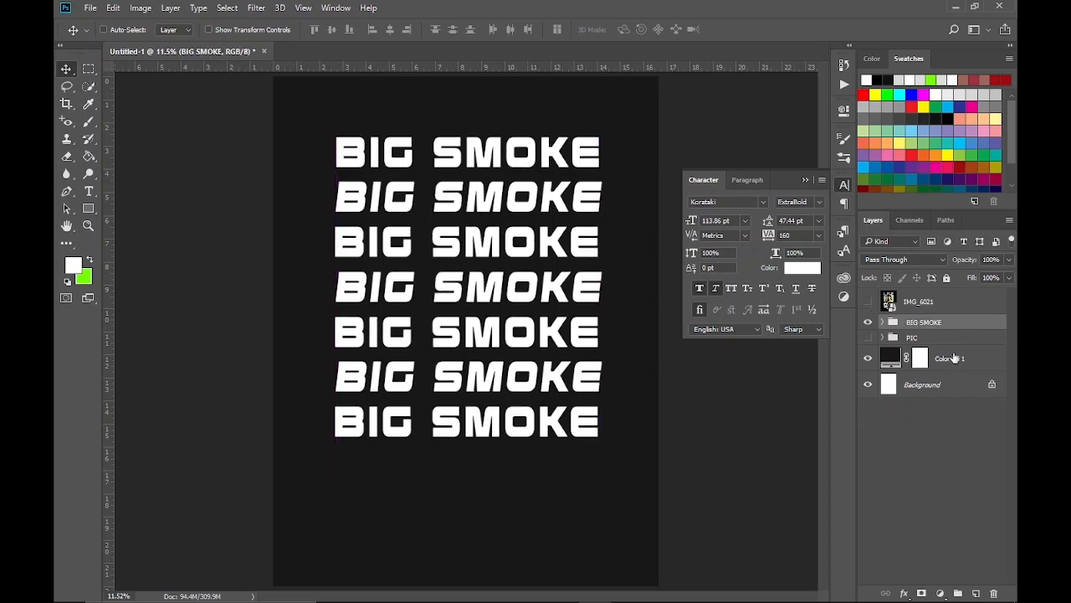
# Step: Add the text odumodublvck above the stack in all caps without faux italic
pyautogui.press('t')
pyautogui.click(339, 119)
pyautogui.write('odumodublvck')
pyautogui.click(716, 288)
pyautogui.click(732, 288)
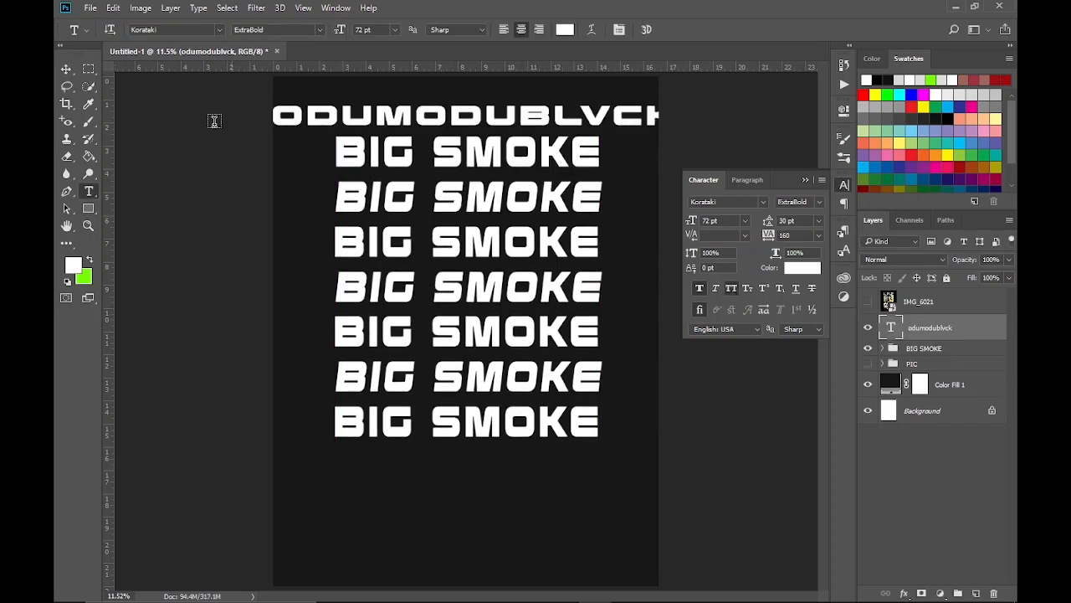
# Step: Scale the ODUMODUBLVCK text to about 34 pt, left-aligned above the first BIG SMOKE line, and adjust its tracking
pyautogui.click(66, 68)
pyautogui.hotkey('ctrl', 't')
pyautogui.moveTo(678, 102); pyautogui.dragTo(575, 103)
pyautogui.moveTo(485, 115); pyautogui.dragTo(440, 121)
pyautogui.click(643, 30)
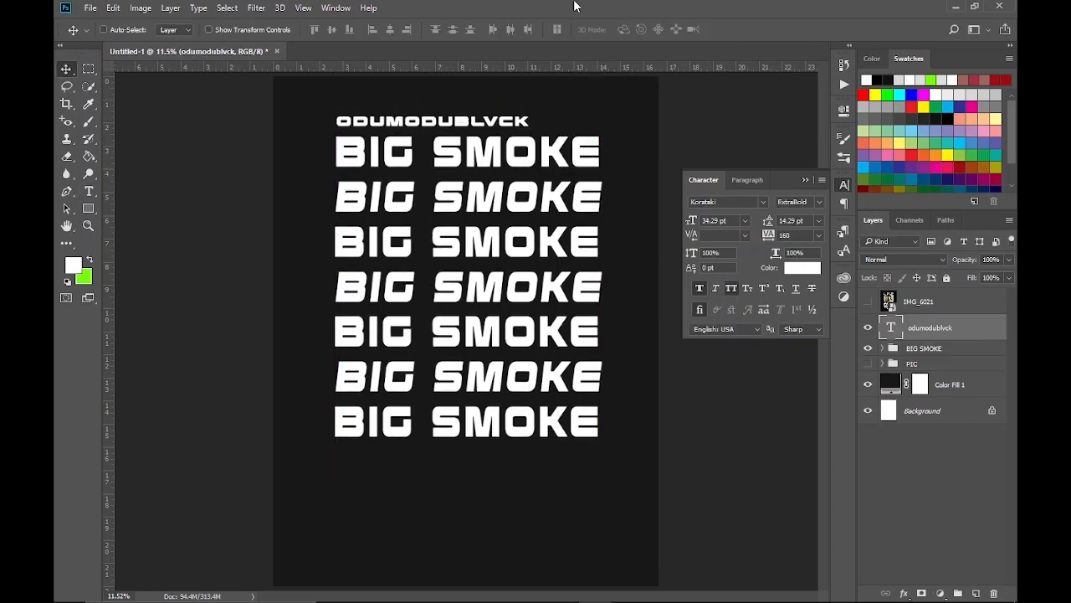
pyautogui.moveTo(765, 238); pyautogui.dragTo(770, 239)
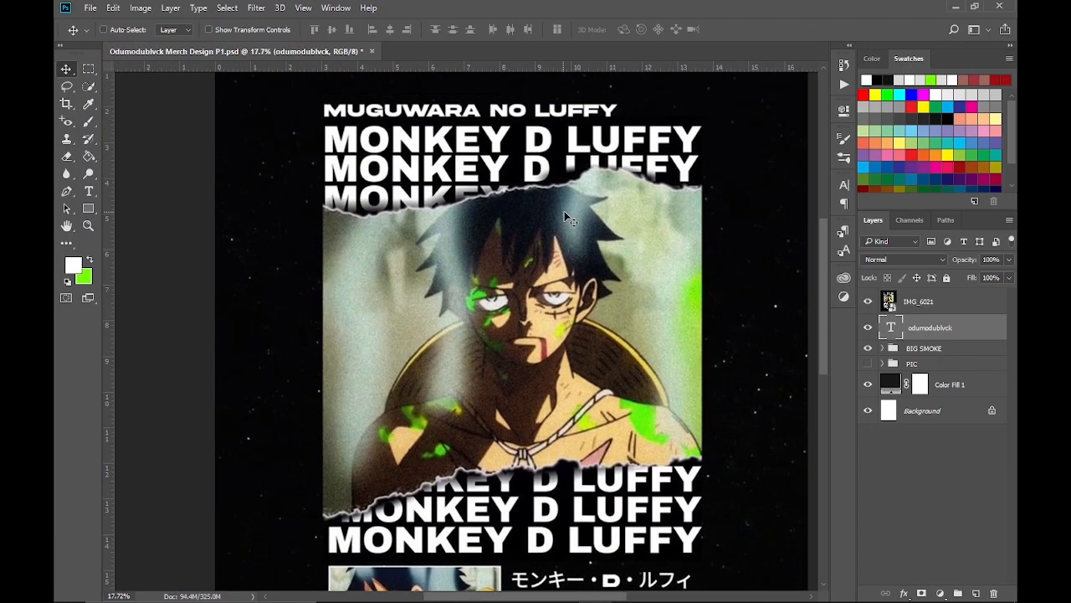
# Step: Draw a red rectangle at 38% opacity over the reference's torn picture area and stretch it to cover the area
pyautogui.moveTo(311, 193); pyautogui.dragTo(729, 477)
pyautogui.moveTo(1004, 277); pyautogui.dragTo(968, 276)
pyautogui.press('v')
pyautogui.moveTo(517, 323); pyautogui.dragTo(554, 303)
pyautogui.hotkey('ctrl', 't')
pyautogui.doubleClick(888, 307)
pyautogui.moveTo(678, 337); pyautogui.dragTo(708, 336)
pyautogui.moveTo(514, 174); pyautogui.dragTo(518, 146)
pyautogui.press('Return')
# Step: Add a layer mask to the red rectangle that cuts its upper side along the reference's torn paper edge
pyautogui.click(67, 86)
pyautogui.moveTo(317, 206)
pyautogui.mouseDown()
pyautogui.moveTo(674, 196)
pyautogui.moveTo(315, 203)
pyautogui.mouseUp()
pyautogui.click(921, 593)
pyautogui.hotkey('ctrl', 'i')
pyautogui.press('g')
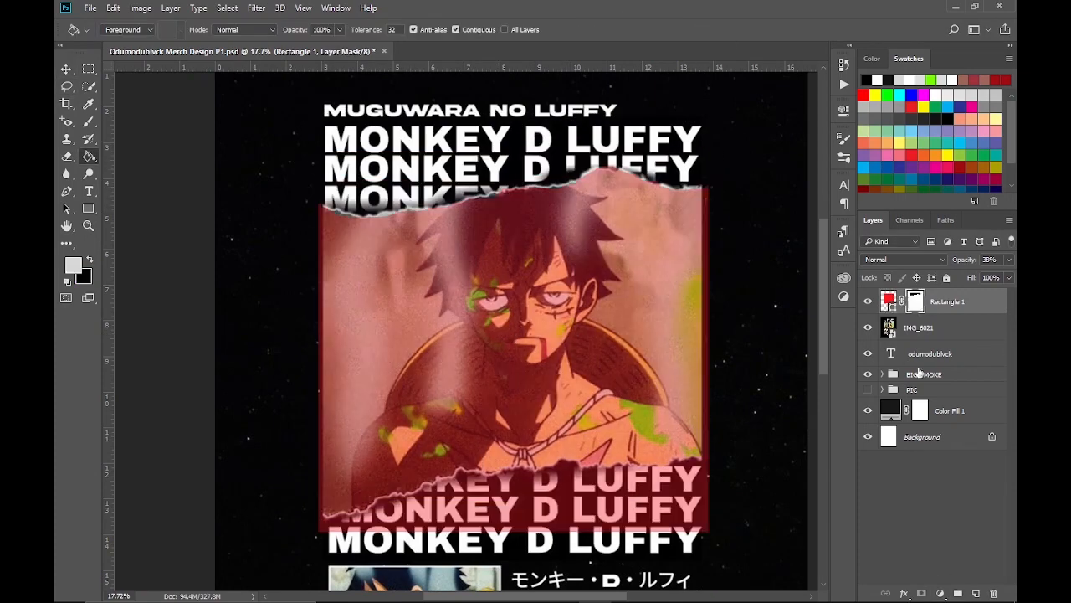
# Step: Mask out the red rectangle's lower part along the reference's bottom torn edge
pyautogui.click(67, 87)
pyautogui.moveTo(318, 514); pyautogui.dragTo(442, 482)
pyautogui.moveTo(694, 462); pyautogui.dragTo(320, 514)
pyautogui.click(88, 157)
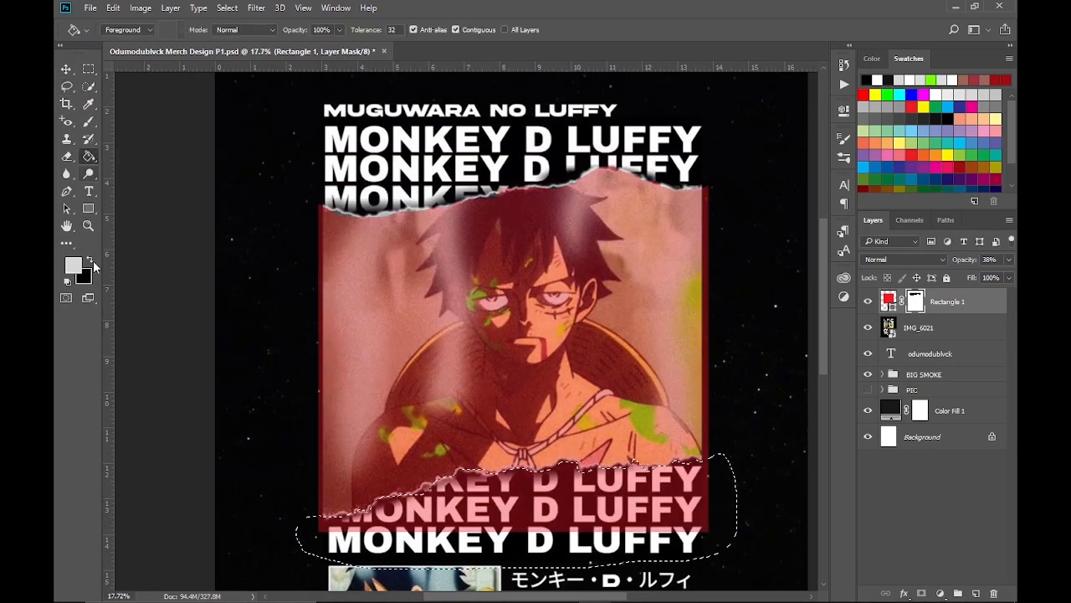
pyautogui.click(360, 543)
pyautogui.press('x')
pyautogui.click(360, 542)
pyautogui.hotkey('ctrl', 'd')
pyautogui.click(67, 70)
# Step: Hide the reference image and duplicate the masked rectangle, fitting the copy to the width of the BIG SMOKE lines
pyautogui.click(868, 329)
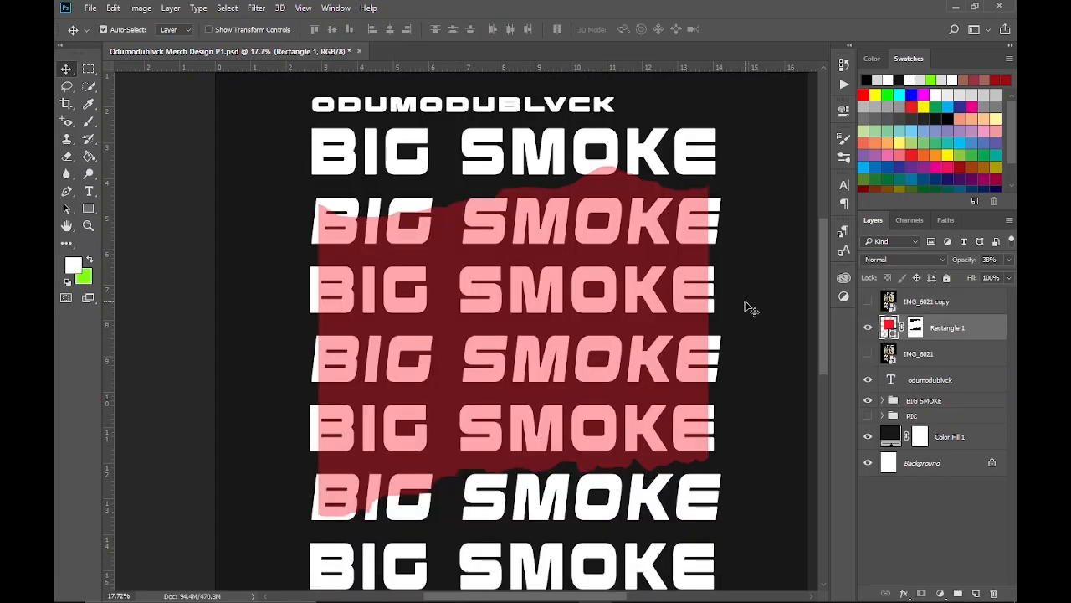
pyautogui.hotkey('ctrl', '0')
pyautogui.hotkey('ctrl', 't')
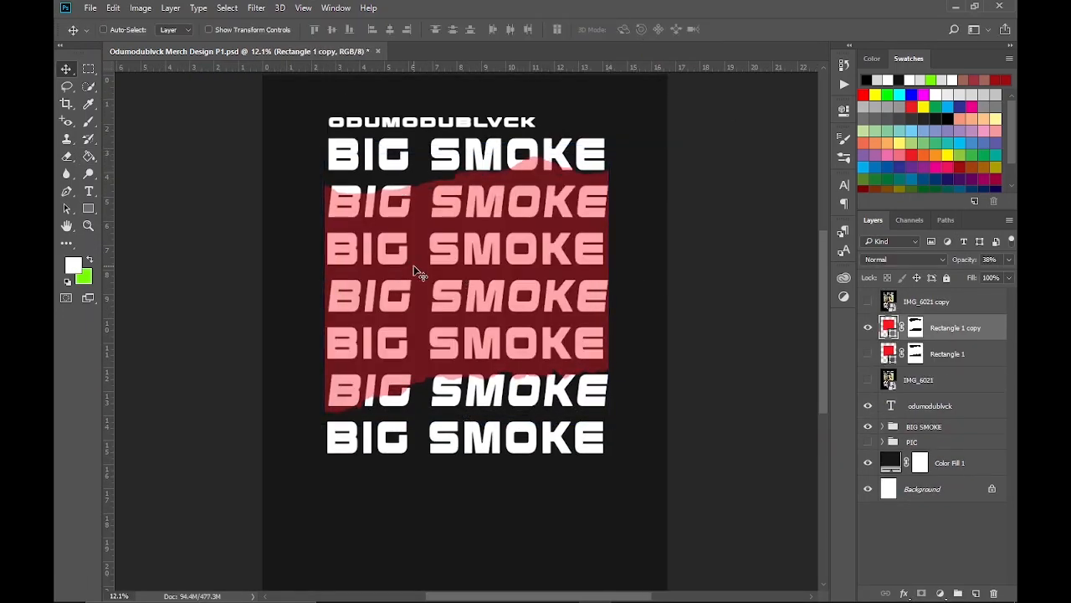
# Step: Duplicate the PIC group and move the copy above the red rectangle copy, with the original group hidden
pyautogui.click(868, 442)
pyautogui.click(936, 442)
pyautogui.rightClick(935, 443)
pyautogui.click(837, 194)
pyautogui.press('Return')
pyautogui.click(868, 457)
pyautogui.moveTo(913, 443); pyautogui.dragTo(919, 323)
# Step: Hide the PIC copy group and select the red rectangle copy beneath it
pyautogui.click(929, 343)
pyautogui.click(868, 350)
pyautogui.hotkey('ctrl', 'z')
pyautogui.click(868, 322)
pyautogui.rightClick(943, 345)
pyautogui.click(868, 344)
pyautogui.rightClick(934, 341)
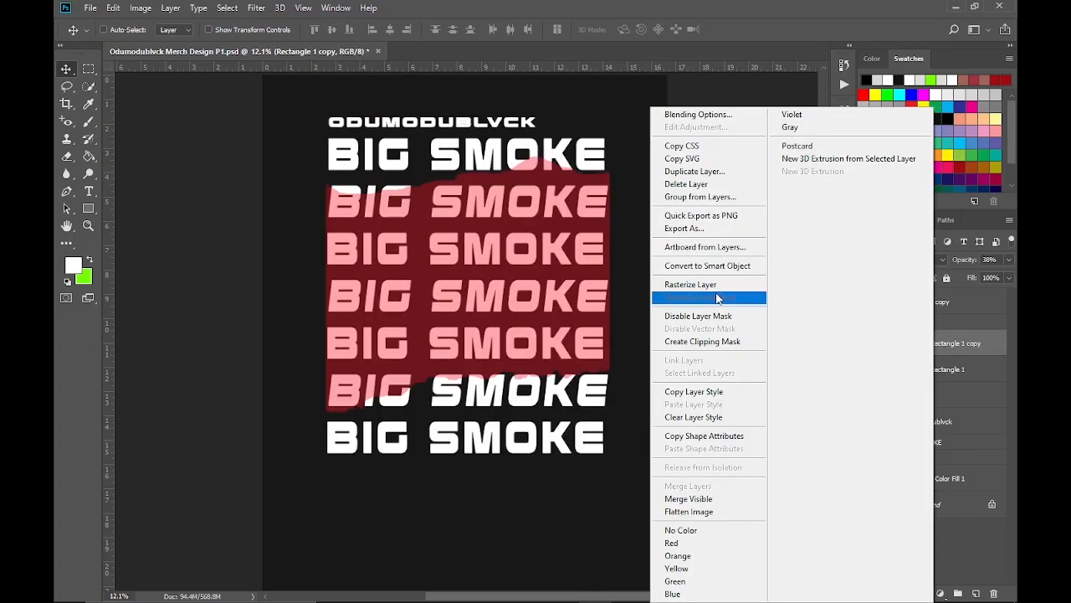
pyautogui.click(906, 371)
pyautogui.click(946, 344)
# Step: Set the red rectangle copy to 100% opacity and merge it with a new empty layer
pyautogui.click(976, 593)
pyautogui.keyDown('shift'); pyautogui.click(945, 375); pyautogui.keyUp('shift')
pyautogui.click(945, 370)
pyautogui.click(1010, 260)
pyautogui.moveTo(967, 274); pyautogui.dragTo(1014, 274)
pyautogui.keyDown('shift'); pyautogui.click(920, 345); pyautogui.keyUp('shift')
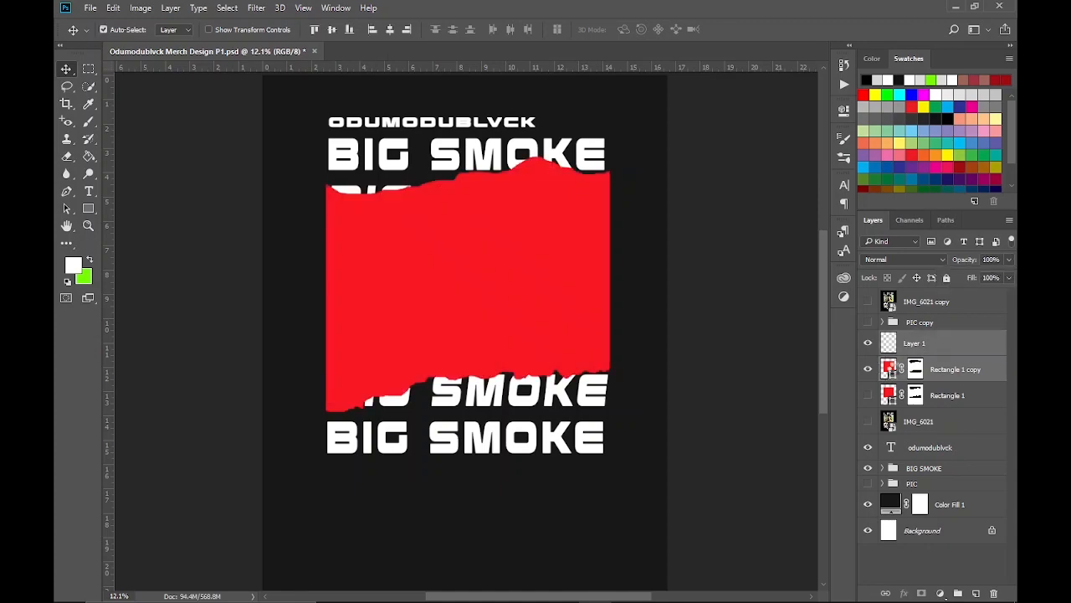
pyautogui.hotkey('ctrl', 'e')
# Step: Hide the merged red layer and mask the PIC copy group to that layer's torn outline
pyautogui.keyDown('ctrl'); pyautogui.click(890, 343); pyautogui.keyUp('ctrl')
pyautogui.click(868, 343)
pyautogui.click(868, 323)
pyautogui.click(921, 322)
pyautogui.click(921, 594)
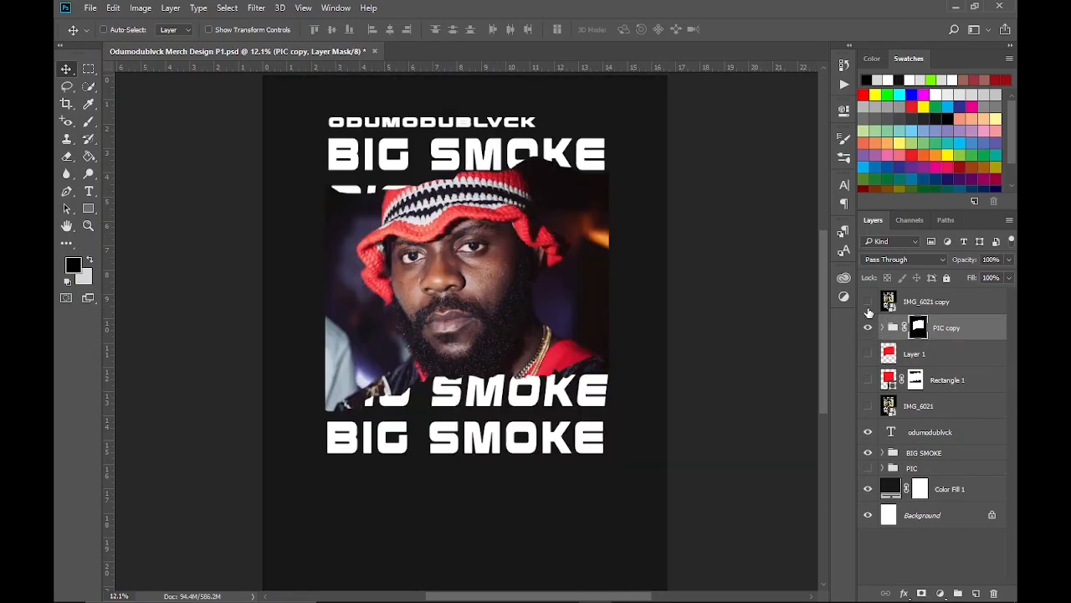
pyautogui.doubleClick(980, 328)
pyautogui.click(641, 279)
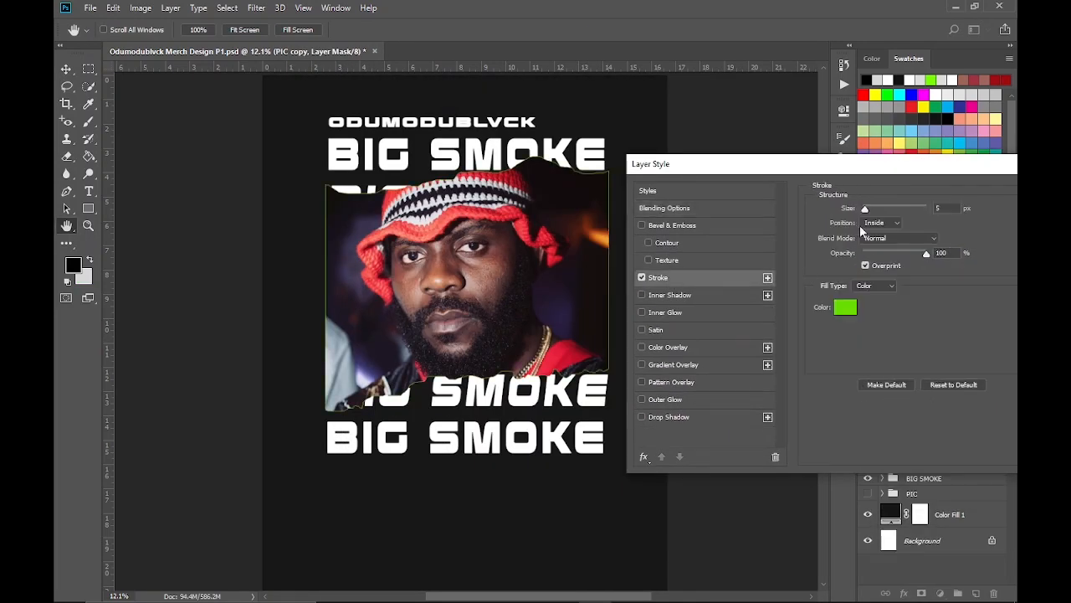
pyautogui.click(840, 306)
pyautogui.click(614, 163)
pyautogui.click(904, 155)
pyautogui.moveTo(866, 209); pyautogui.dragTo(873, 212)
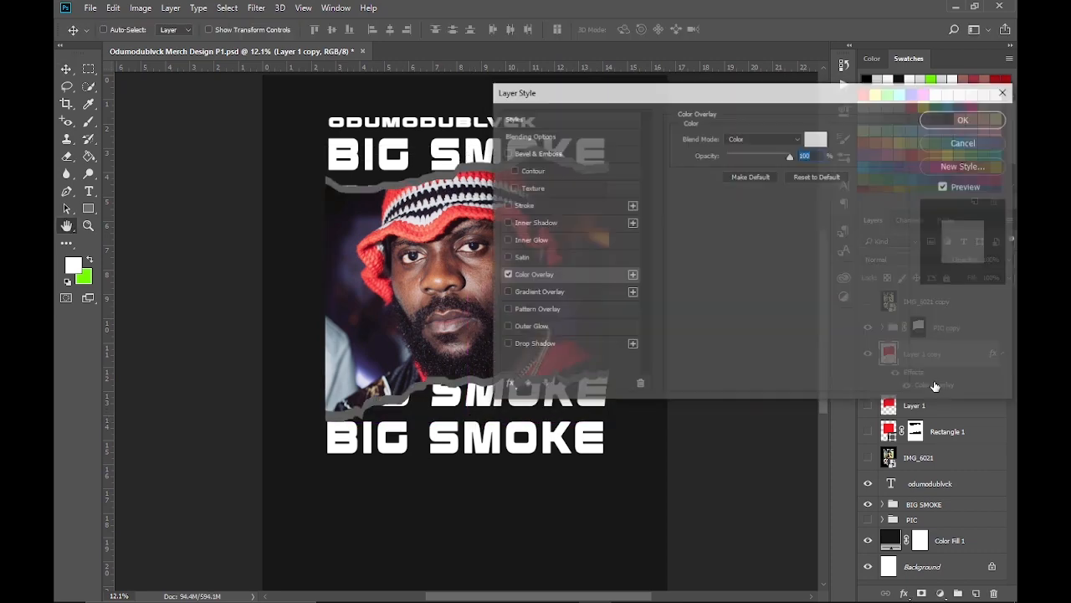
# Step: Apply a white Color Overlay to the torn shape behind the photo and adjust its height to about 98%
pyautogui.click(965, 119)
pyautogui.hotkey('ctrl', 't')
pyautogui.moveTo(468, 150); pyautogui.dragTo(468, 148)
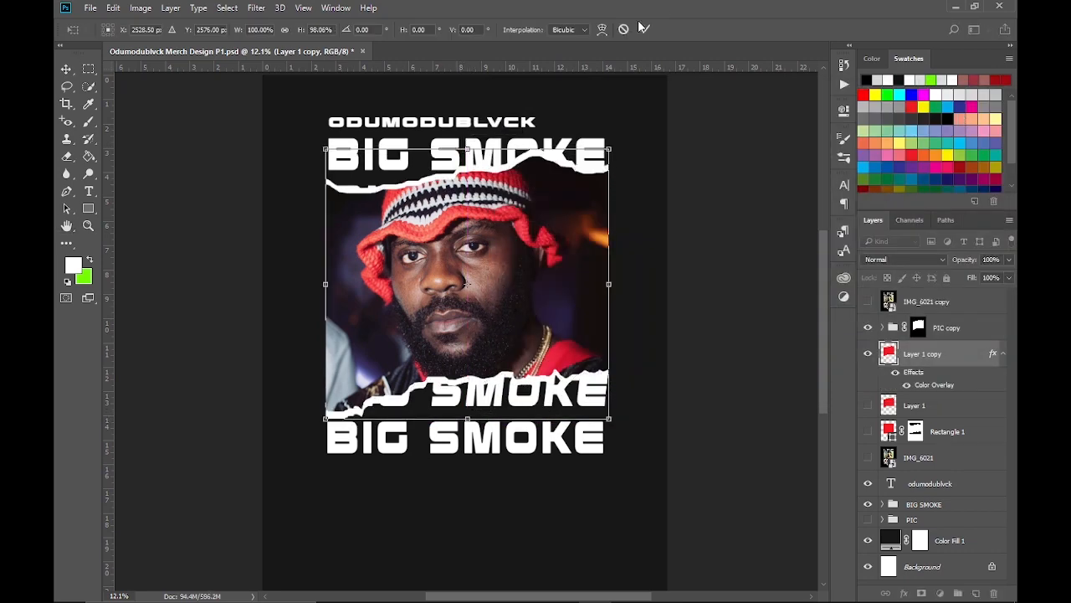
pyautogui.click(643, 30)
# Step: Add a Drop Shadow effect to the white torn-paper layer behind the portrait
pyautogui.rightClick(929, 353)
pyautogui.click(695, 112)
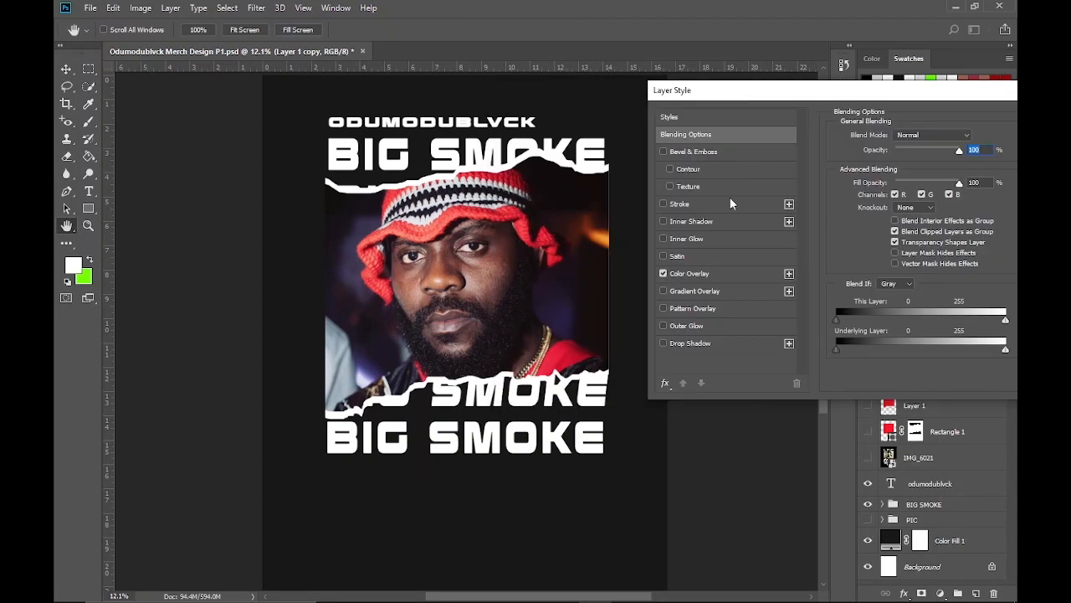
pyautogui.click(663, 343)
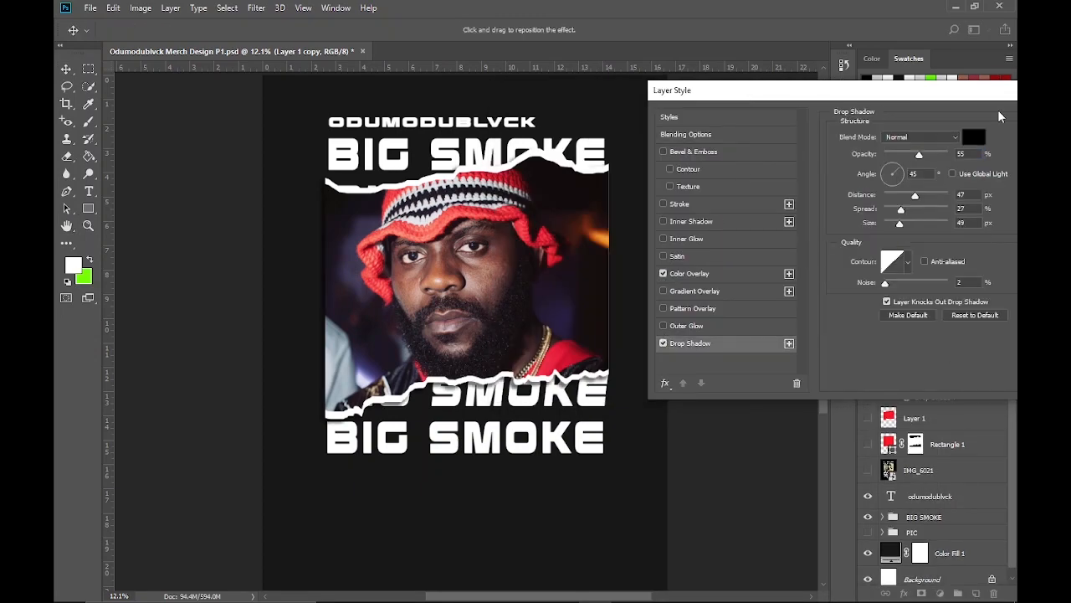
pyautogui.moveTo(999, 103); pyautogui.dragTo(858, 164)
# Step: Set the torn-paper layer's drop shadow angle to 94°
pyautogui.click(770, 240)
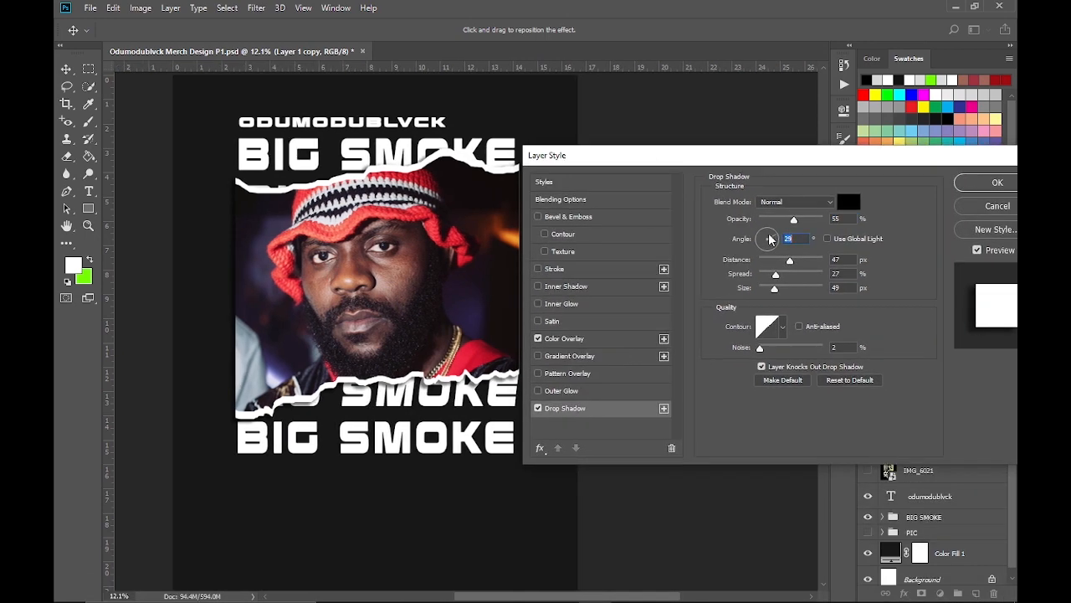
pyautogui.moveTo(770, 238); pyautogui.dragTo(765, 242)
pyautogui.moveTo(843, 158); pyautogui.dragTo(797, 145)
pyautogui.moveTo(717, 233); pyautogui.dragTo(728, 223)
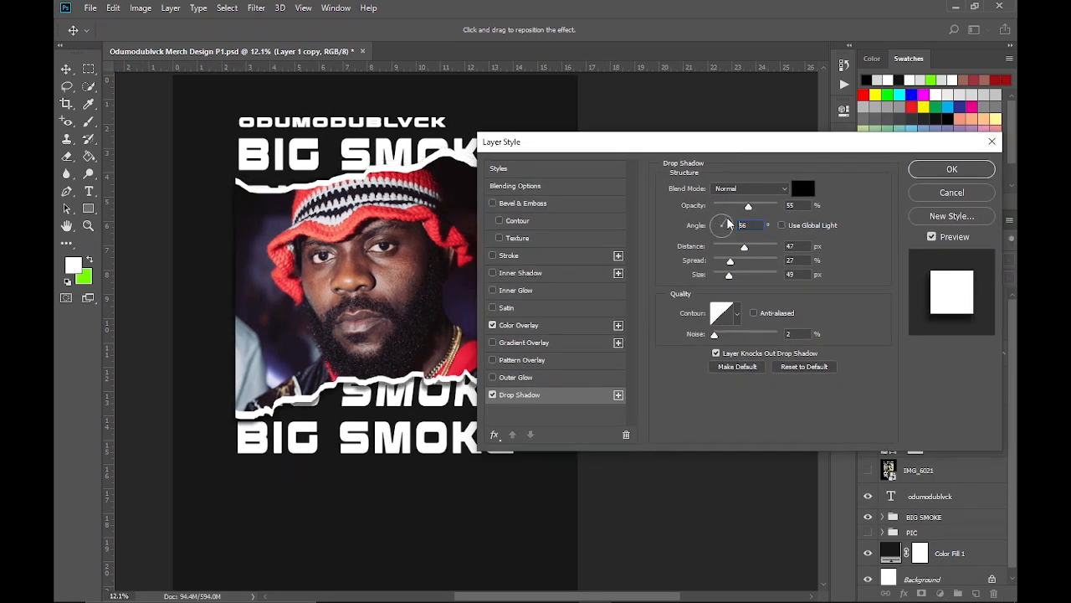
pyautogui.moveTo(722, 138); pyautogui.dragTo(728, 107)
pyautogui.click(728, 191)
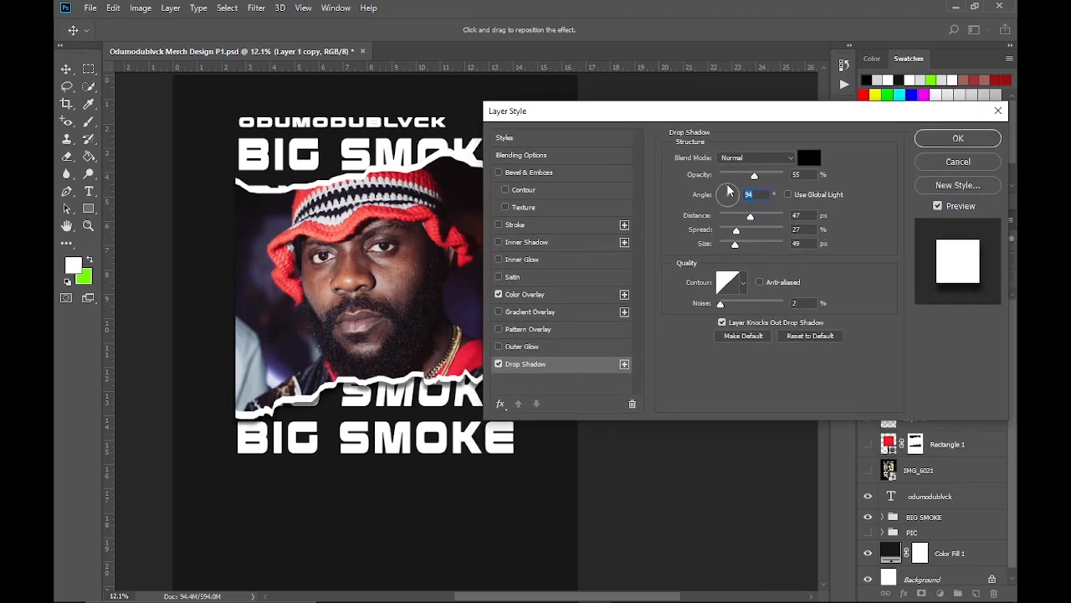
# Step: Set the drop shadow's distance to 30 px, spread to 40% and size to 70 px
pyautogui.moveTo(736, 244); pyautogui.dragTo(742, 259)
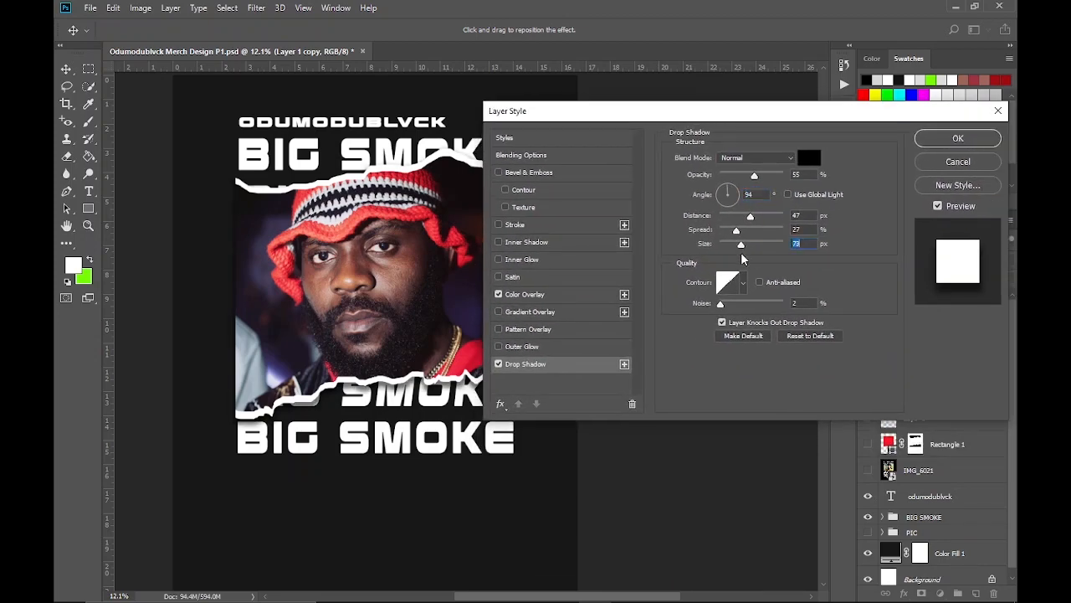
pyautogui.moveTo(742, 111); pyautogui.dragTo(721, 134)
pyautogui.moveTo(730, 242); pyautogui.dragTo(717, 250)
pyautogui.moveTo(701, 138); pyautogui.dragTo(783, 99)
pyautogui.moveTo(798, 217)
pyautogui.mouseDown()
pyautogui.moveTo(825, 217)
pyautogui.moveTo(806, 216)
pyautogui.mouseUp()
pyautogui.moveTo(825, 100); pyautogui.dragTo(718, 80)
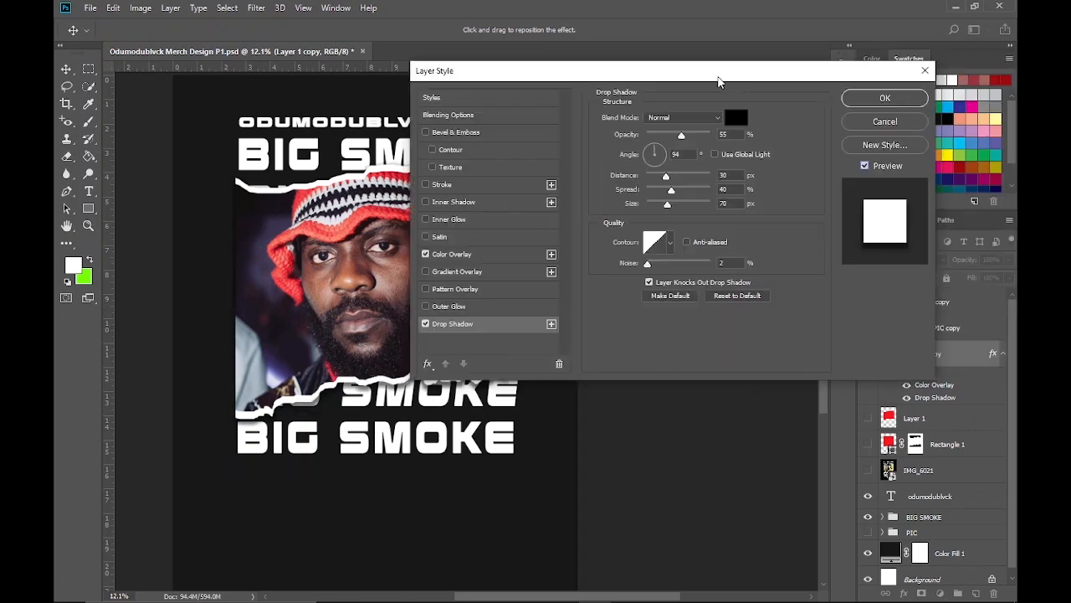
# Step: Confirm the drop shadow and group the torn-paper layer with the PIC copy group as "Main PIC"
pyautogui.press('Return')
pyautogui.hotkey('ctrl', '0')
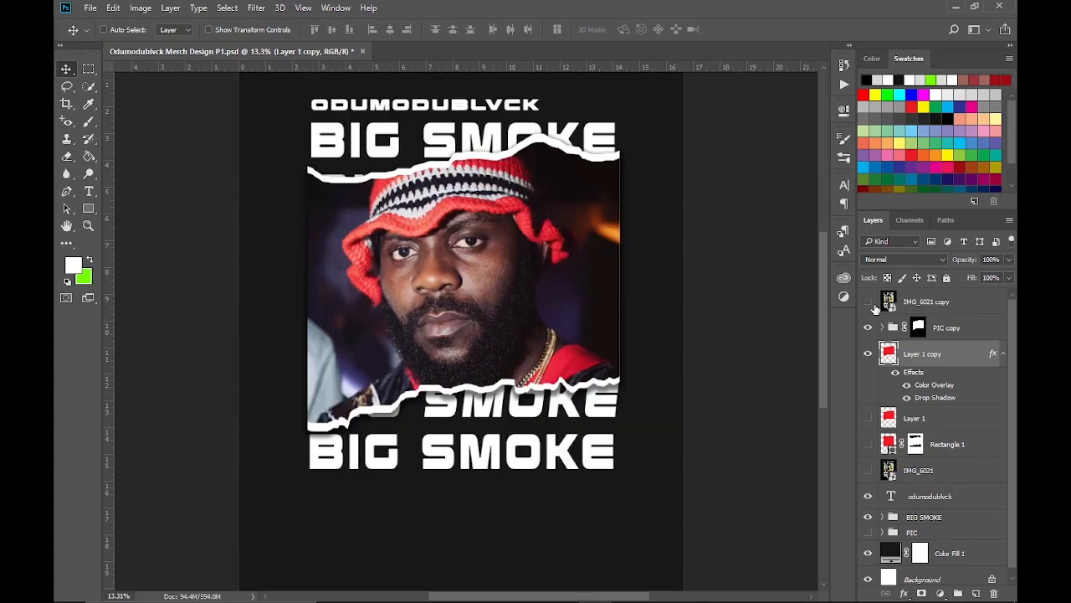
pyautogui.scroll(-3, 509, 356)
pyautogui.scroll(1, 509, 355)
pyautogui.click(867, 329)
pyautogui.click(867, 330)
pyautogui.keyDown('ctrl'); pyautogui.click(949, 332); pyautogui.keyUp('ctrl')
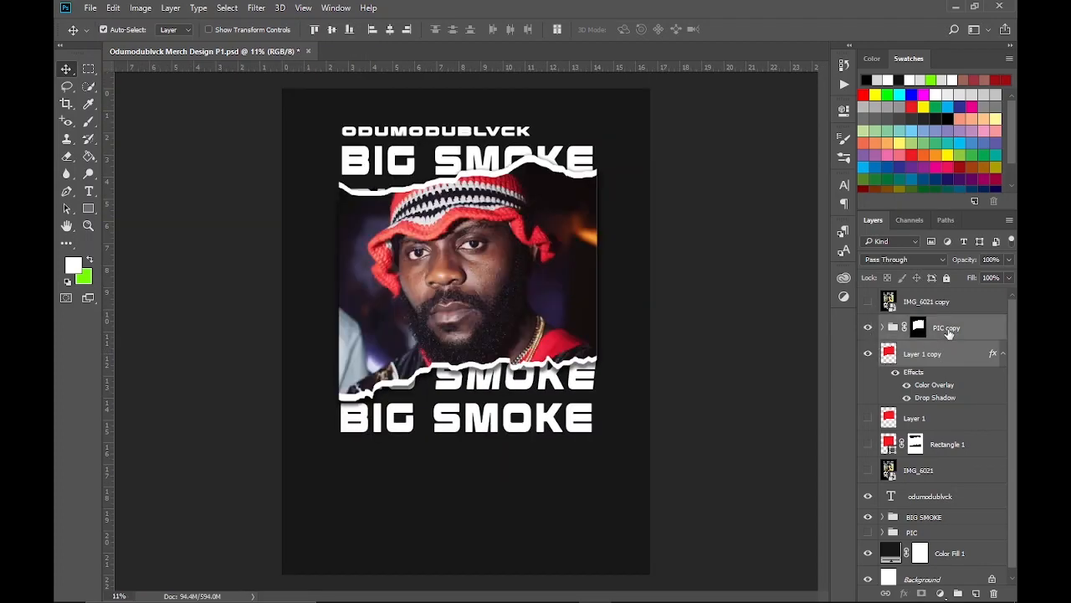
pyautogui.hotkey('ctrl', 'g')
pyautogui.doubleClick(918, 322)
pyautogui.write('Main PIC')
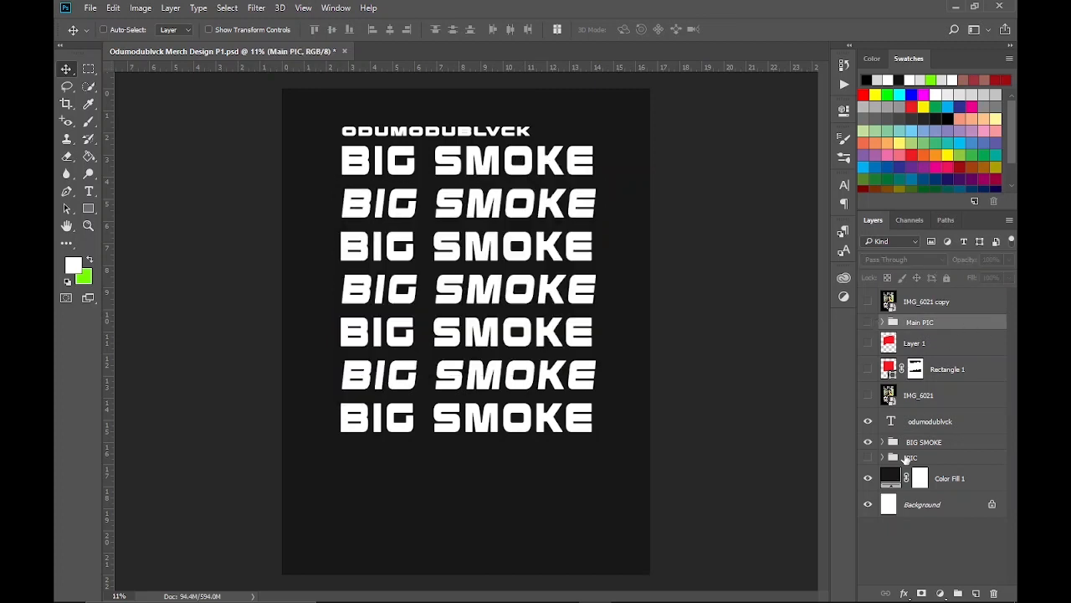
# Step: Nudge the BIG SMOKE lines inside their group upward to tighten the spacing of the stack
pyautogui.moveTo(932, 407); pyautogui.dragTo(931, 374)
pyautogui.click(932, 347)
pyautogui.hotkey('shift', 'Up')
pyautogui.hotkey('shift', 'Up')
pyautogui.hotkey('shift', 'Up')
pyautogui.hotkey('shift', 'Up')
pyautogui.hotkey('shift', 'Up')
pyautogui.hotkey('shift', 'Up')
pyautogui.hotkey('shift', 'Up')
pyautogui.hotkey('shift', 'Up')
pyautogui.hotkey('shift', 'Up')
pyautogui.hotkey('shift', 'Up')
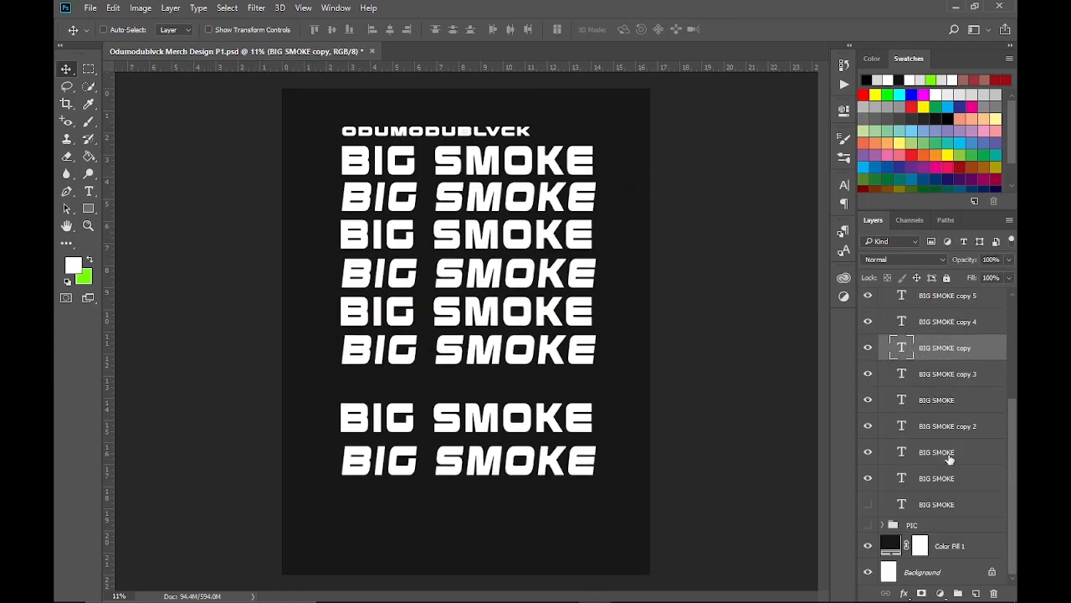
# Step: Even out the remaining gaps between the BIG SMOKE lines and hide the extra lines copy 6 and copy 7
pyautogui.click(949, 455)
pyautogui.click(945, 426)
pyautogui.hotkey('shift', 'Up')
pyautogui.hotkey('shift', 'Up')
pyautogui.click(944, 400)
pyautogui.click(945, 376)
pyautogui.click(945, 348)
pyautogui.hotkey('shift', 'Up')
pyautogui.hotkey('shift', 'Up')
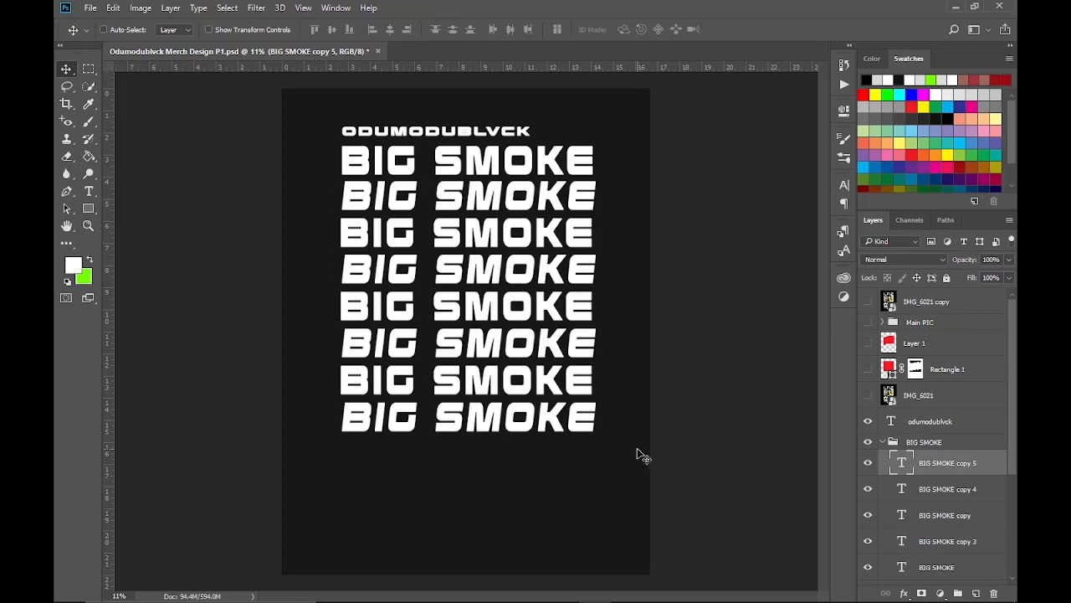
pyautogui.keyDown('shift'); pyautogui.click(948, 463); pyautogui.keyUp('shift')
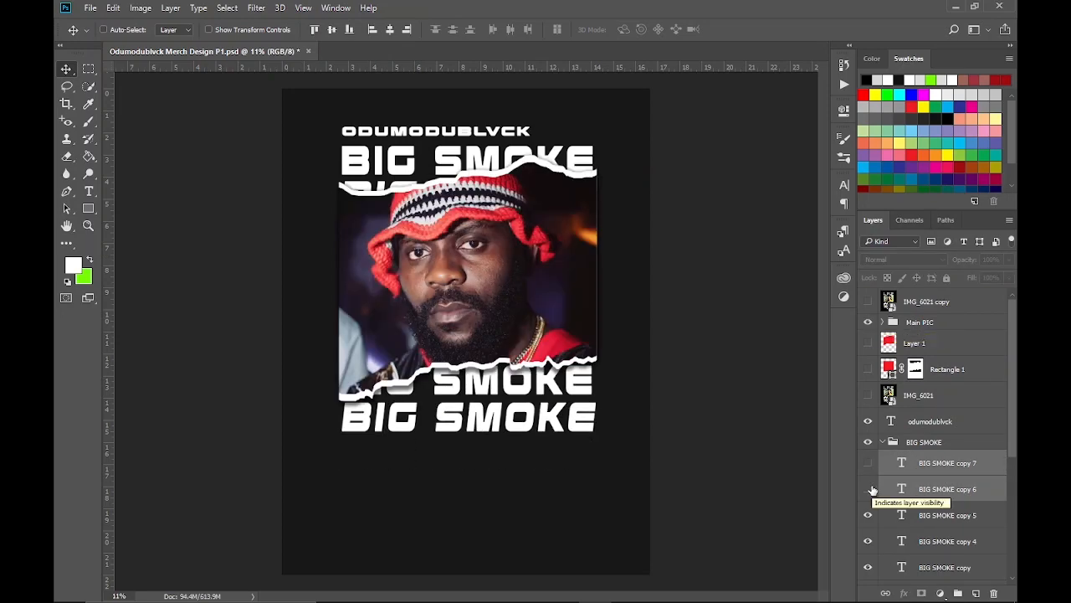
pyautogui.click(883, 441)
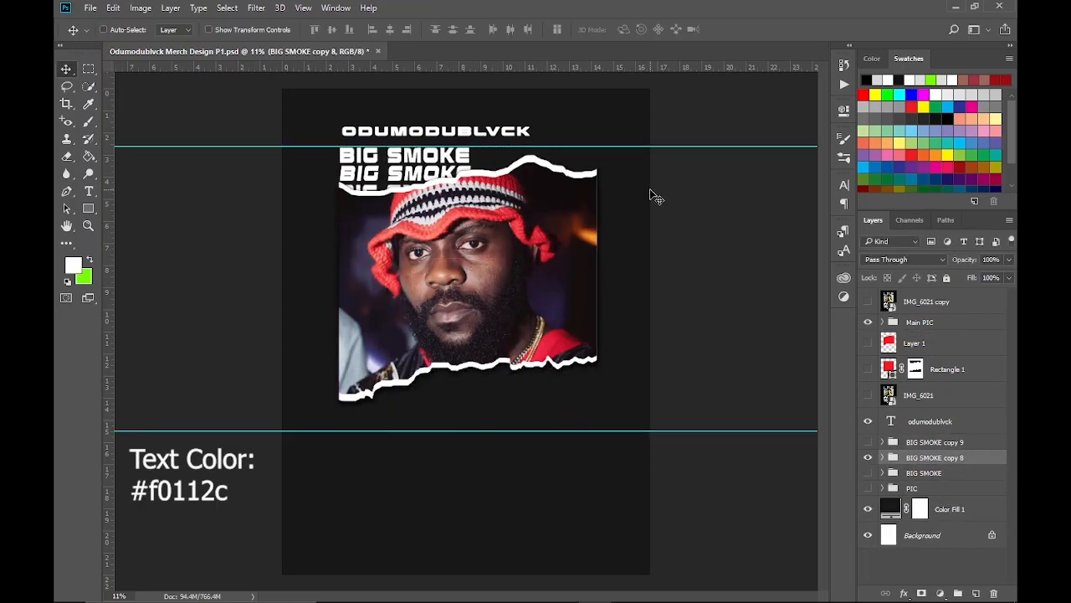
# Step: Try a two-column heading layout by duplicating the BIG SMOKE copy 8 group beside itself and scaling both to the portrait's width
pyautogui.hotkey('ctrl', 'j')
pyautogui.moveTo(650, 197); pyautogui.dragTo(788, 197)
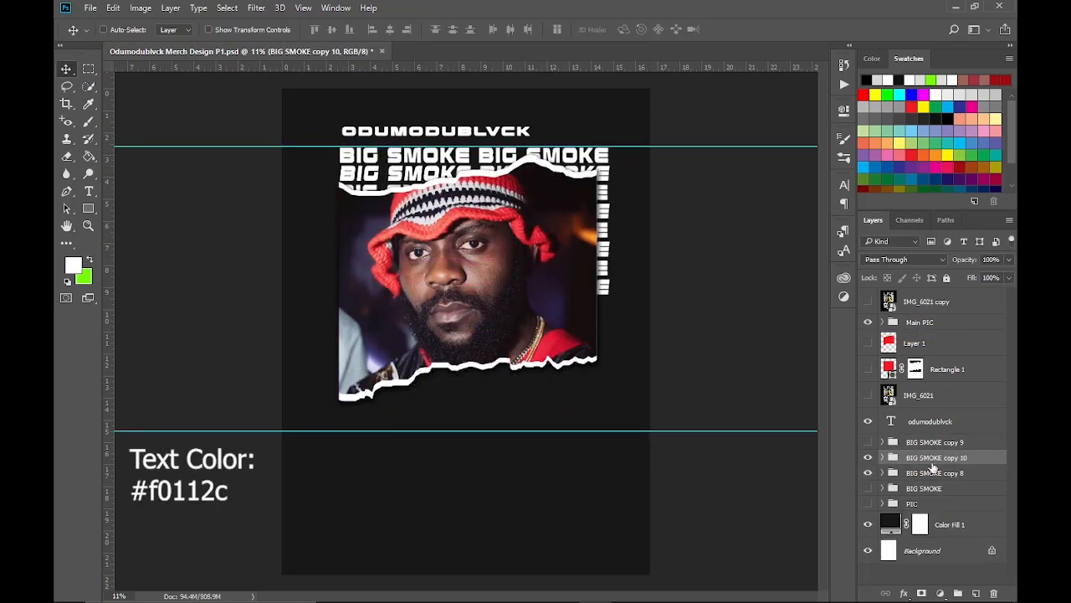
pyautogui.keyDown('shift'); pyautogui.click(935, 473); pyautogui.keyUp('shift')
pyautogui.hotkey('ctrl', 't')
pyautogui.moveTo(633, 539); pyautogui.dragTo(616, 517)
pyautogui.press('Return')
pyautogui.moveTo(492, 154); pyautogui.dragTo(494, 157)
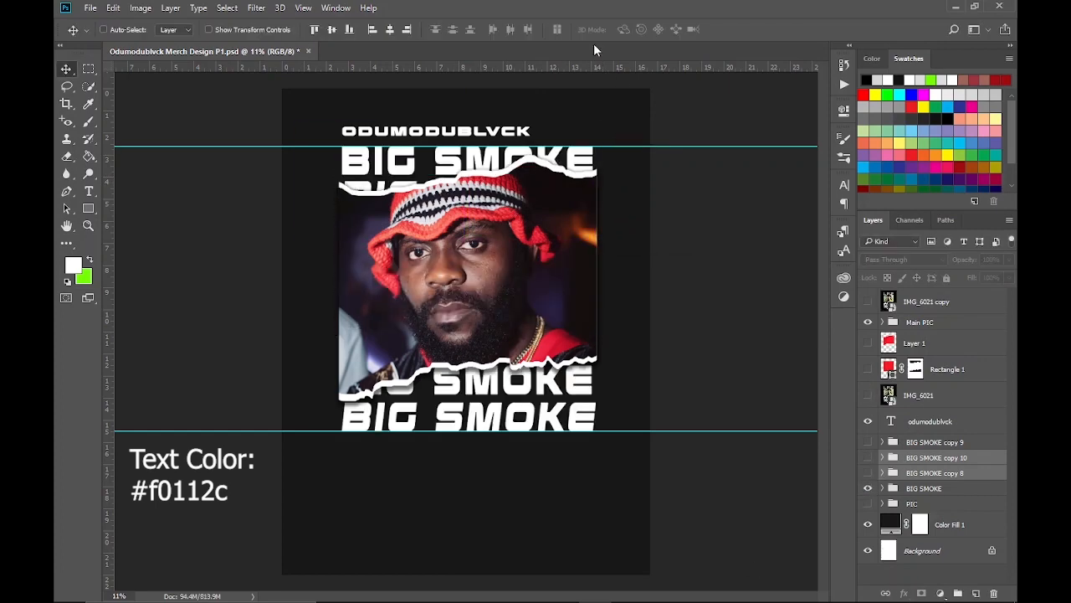
# Step: Move the torn-paper portrait slightly down over the stacked BIG SMOKE headings
pyautogui.moveTo(514, 306); pyautogui.dragTo(514, 322)
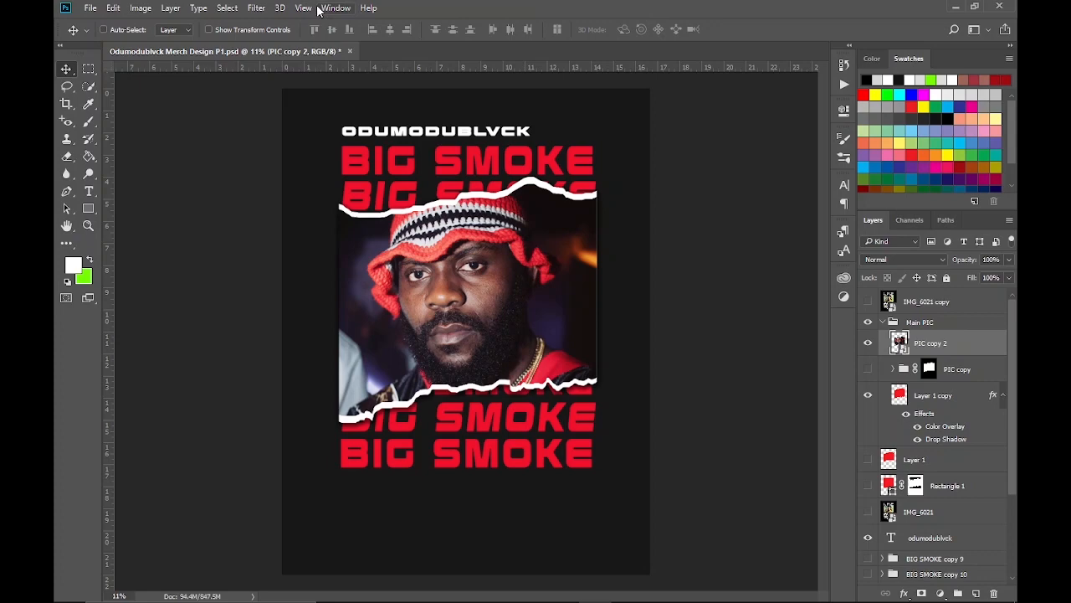
# Step: Apply a Camera Raw filter to PIC copy 2 with sharpening 30 and luminance and color noise reduction of 20 each
pyautogui.click(256, 7)
pyautogui.click(370, 84)
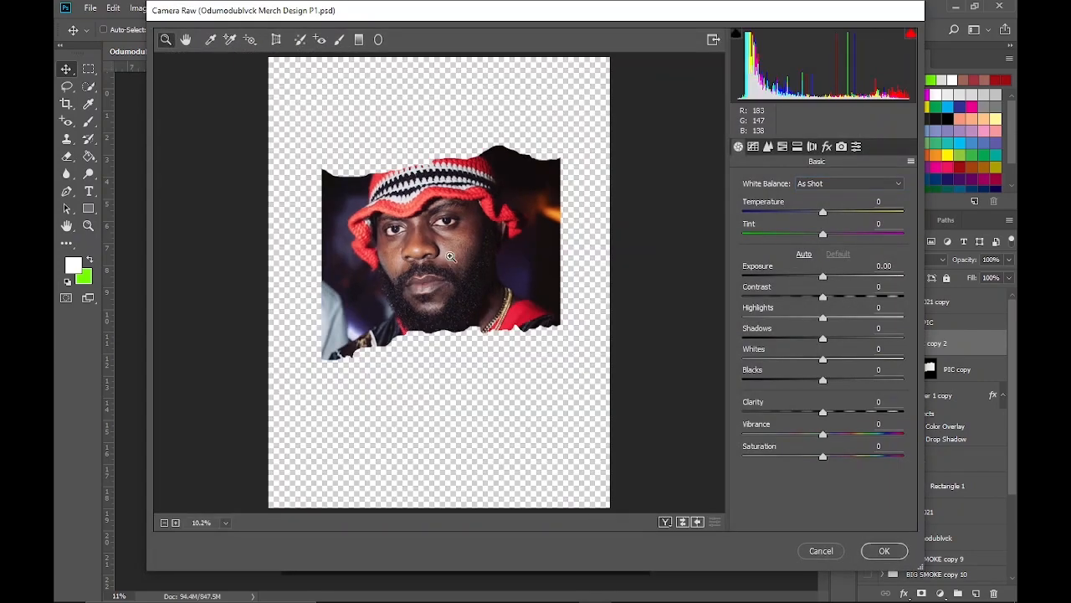
pyautogui.click(452, 260)
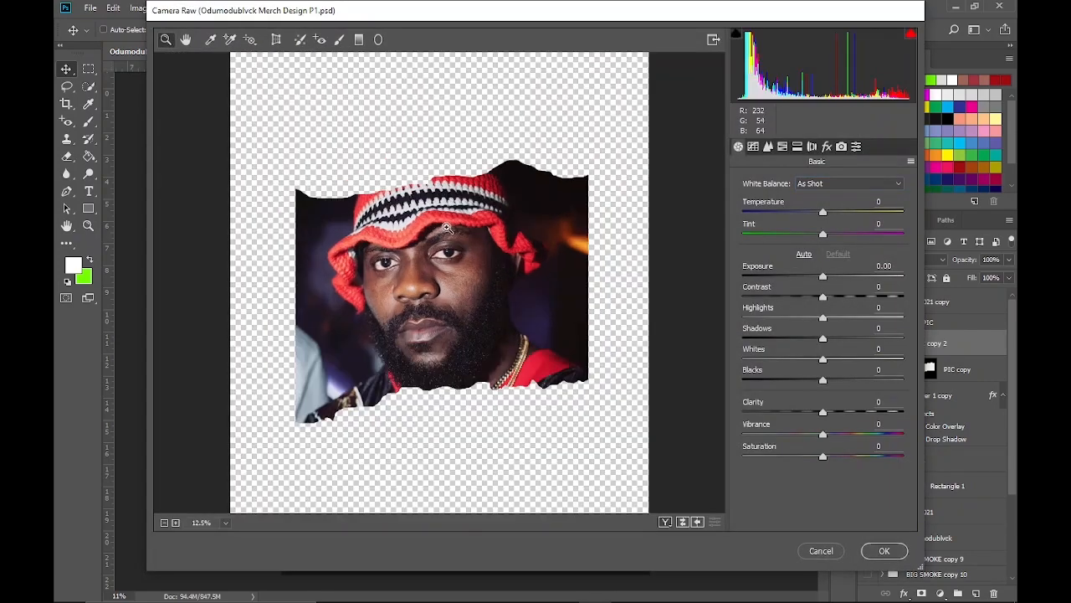
pyautogui.click(456, 276)
pyautogui.click(165, 523)
pyautogui.click(465, 473)
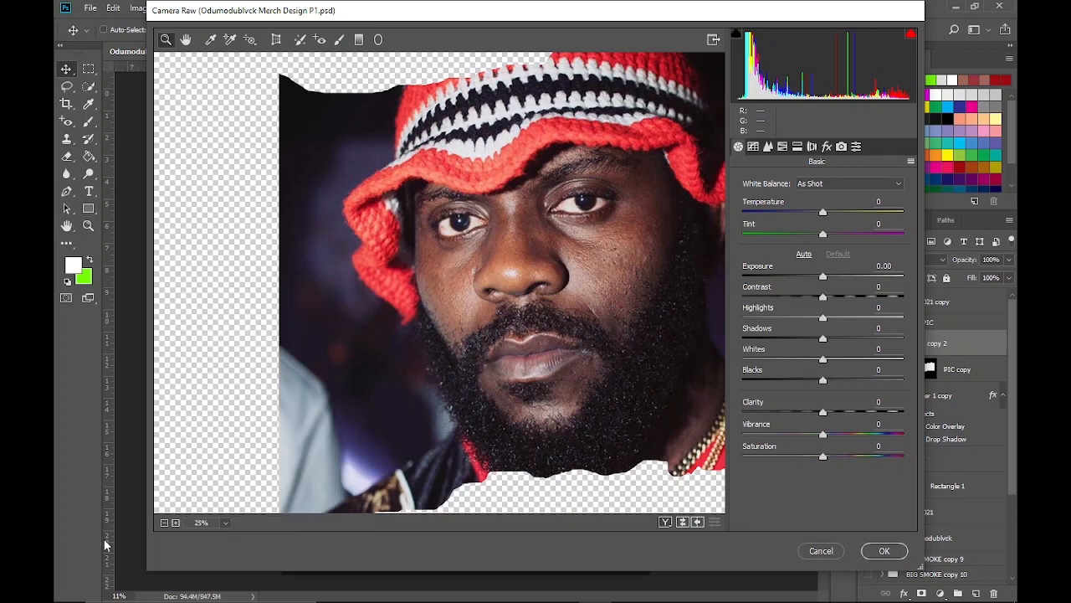
pyautogui.click(164, 523)
pyautogui.click(468, 303)
pyautogui.scroll(3, 477, 347)
pyautogui.scroll(-1, 454, 371)
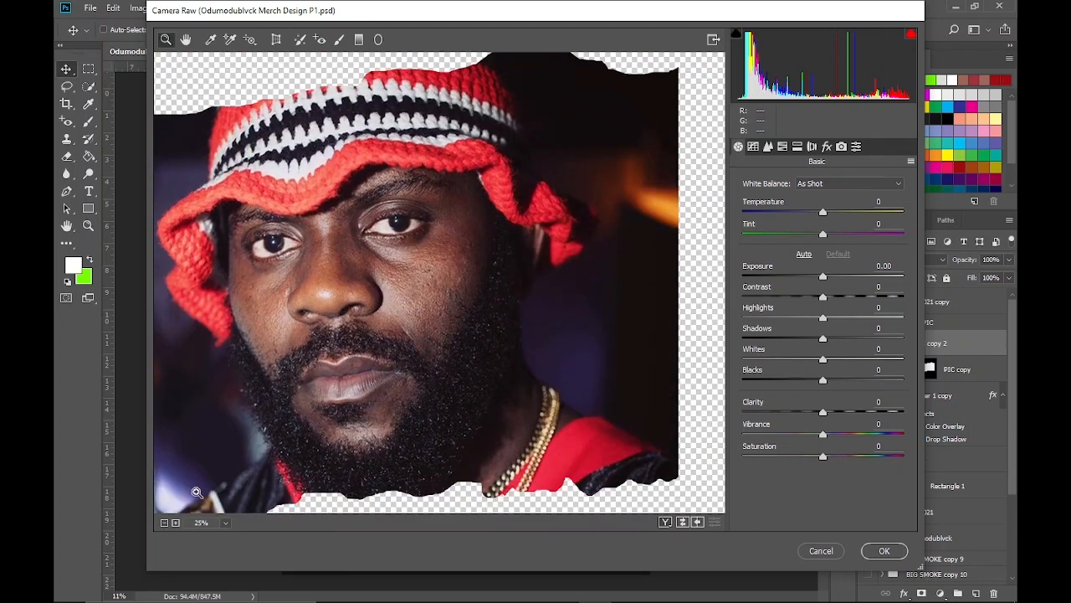
pyautogui.scroll(2, 162, 479)
pyautogui.scroll(-2, 388, 424)
pyautogui.click(768, 147)
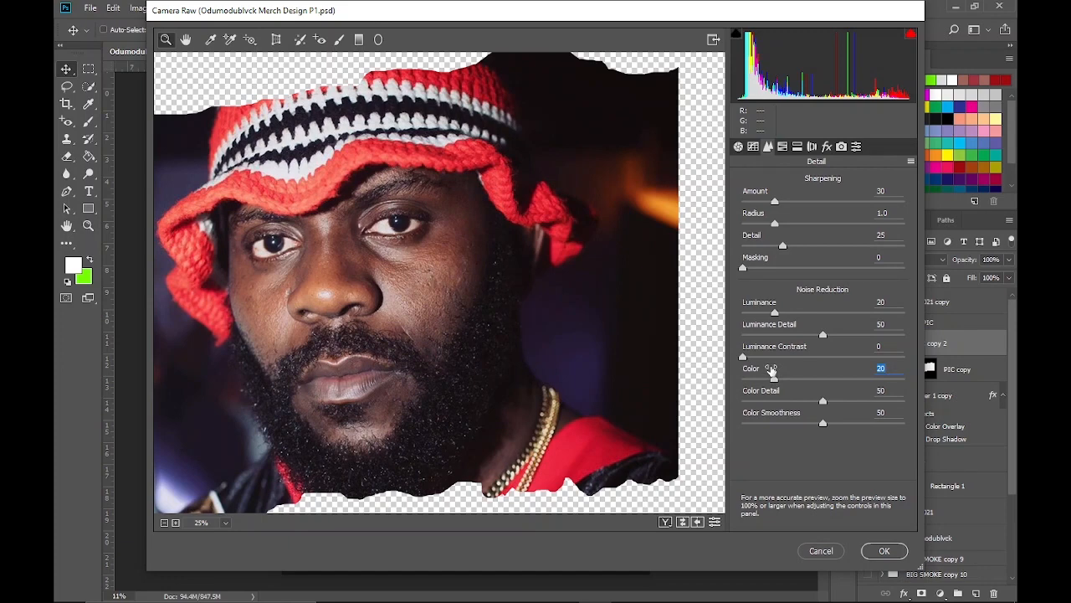
pyautogui.press('Return')
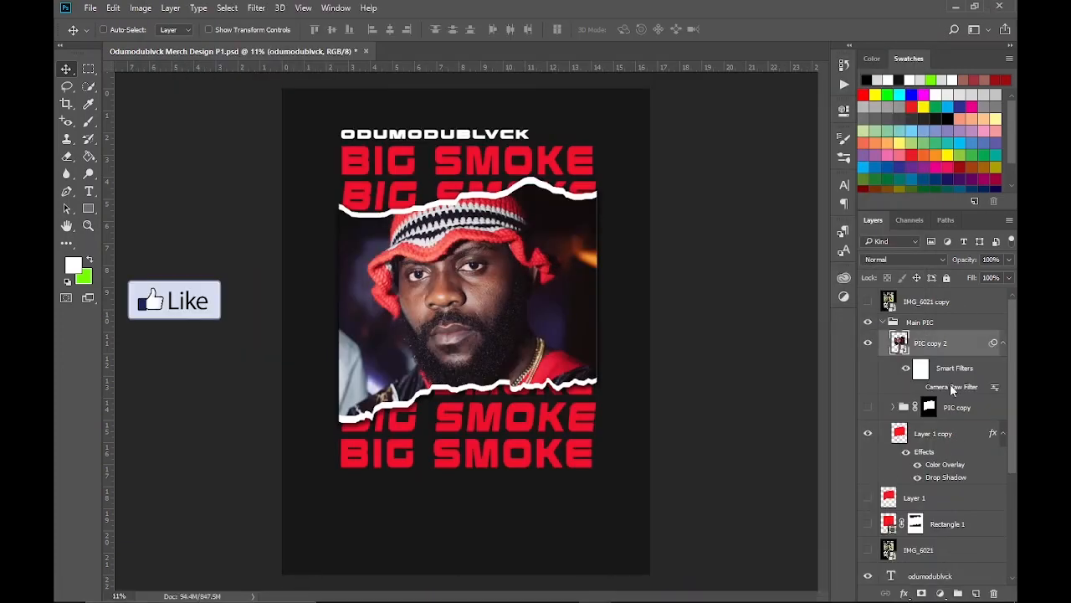
# Step: Review the Detail and Basic settings of the Camera Raw filter on PIC copy 2
pyautogui.doubleClick(951, 386)
pyautogui.hotkey('ctrl', '+')
pyautogui.hotkey('ctrl', '+')
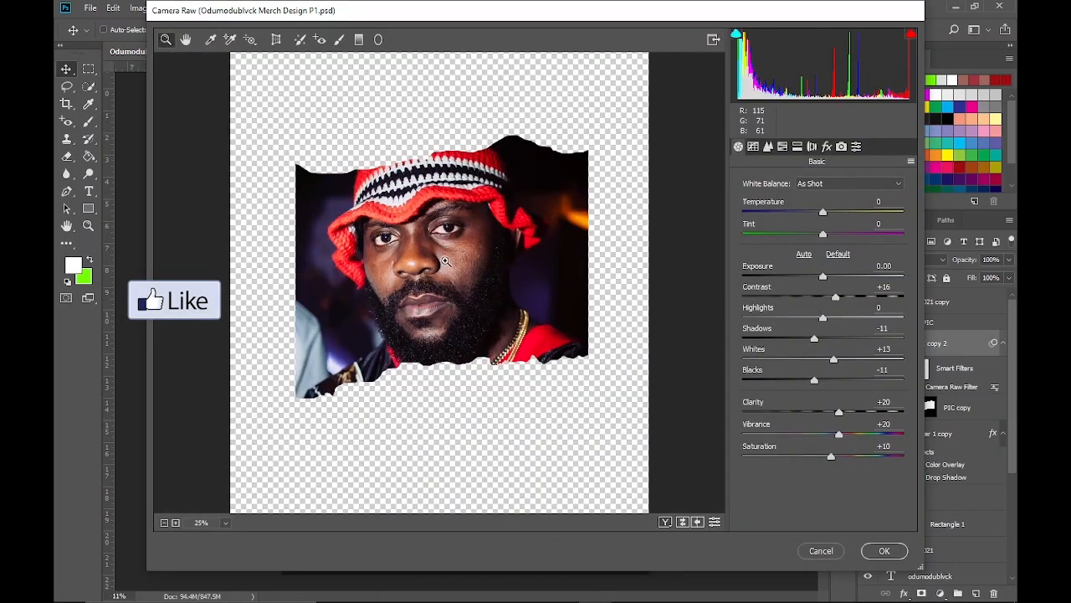
pyautogui.click(784, 147)
pyautogui.click(769, 147)
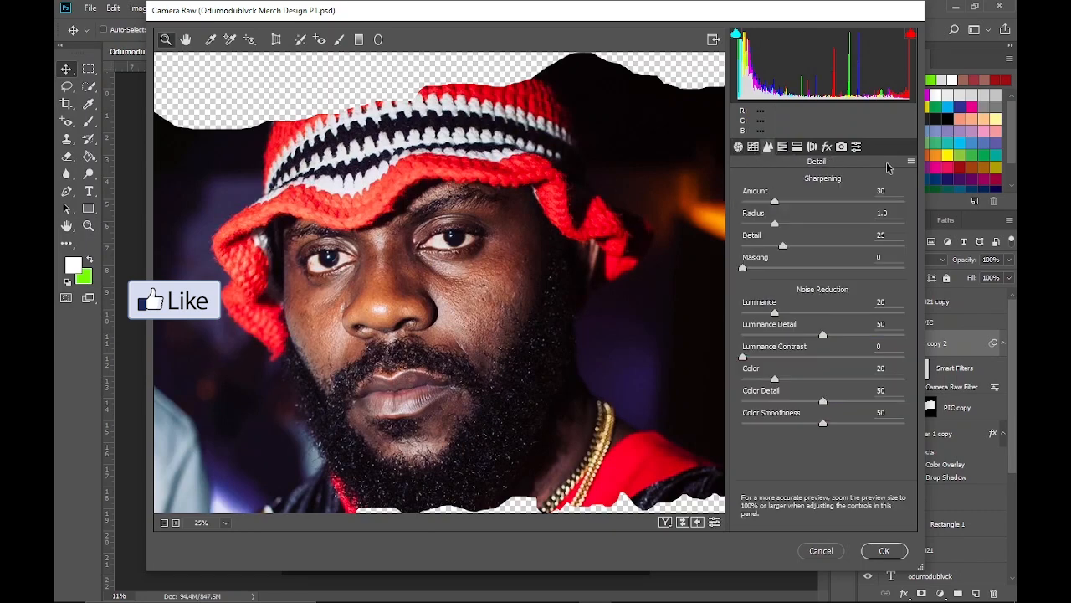
pyautogui.click(739, 147)
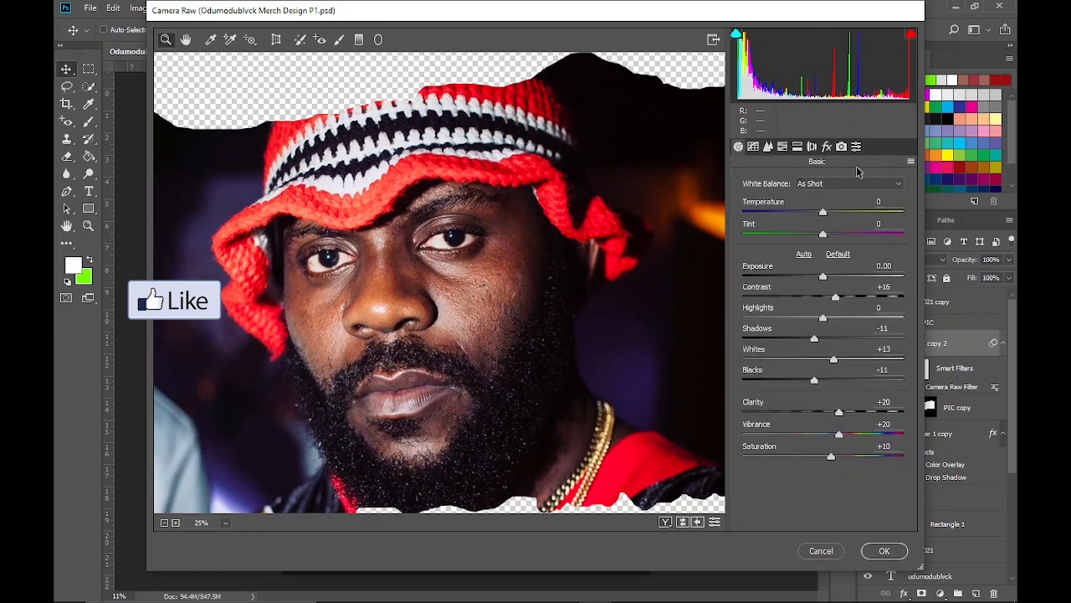
pyautogui.click(885, 550)
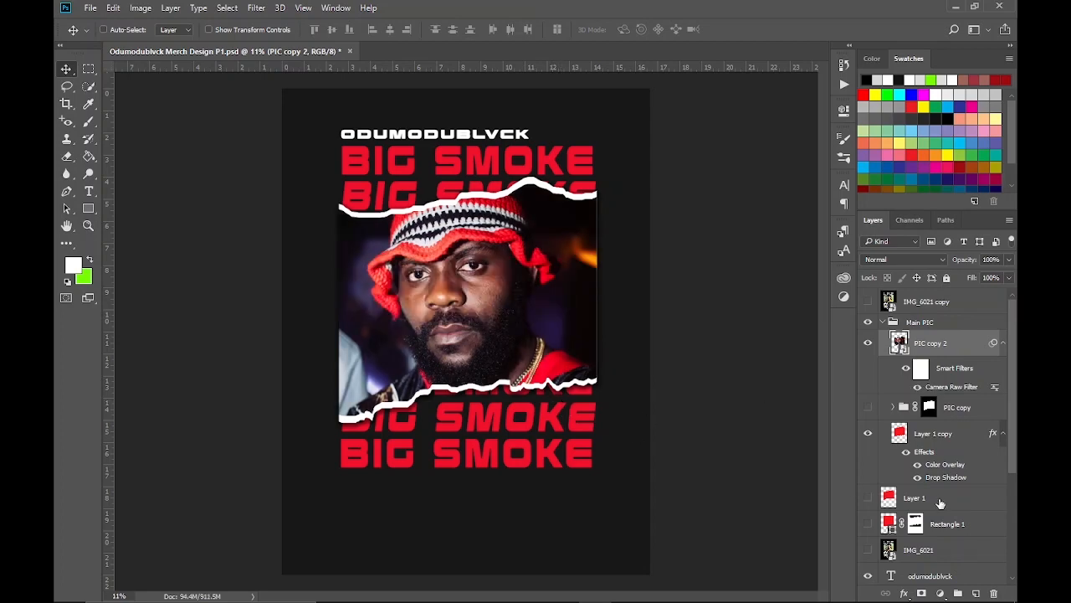
# Step: Enable an 11 px centered white stroke on the BIG SMOKE heading group
pyautogui.scroll(-5, 940, 503)
pyautogui.doubleClick(926, 517)
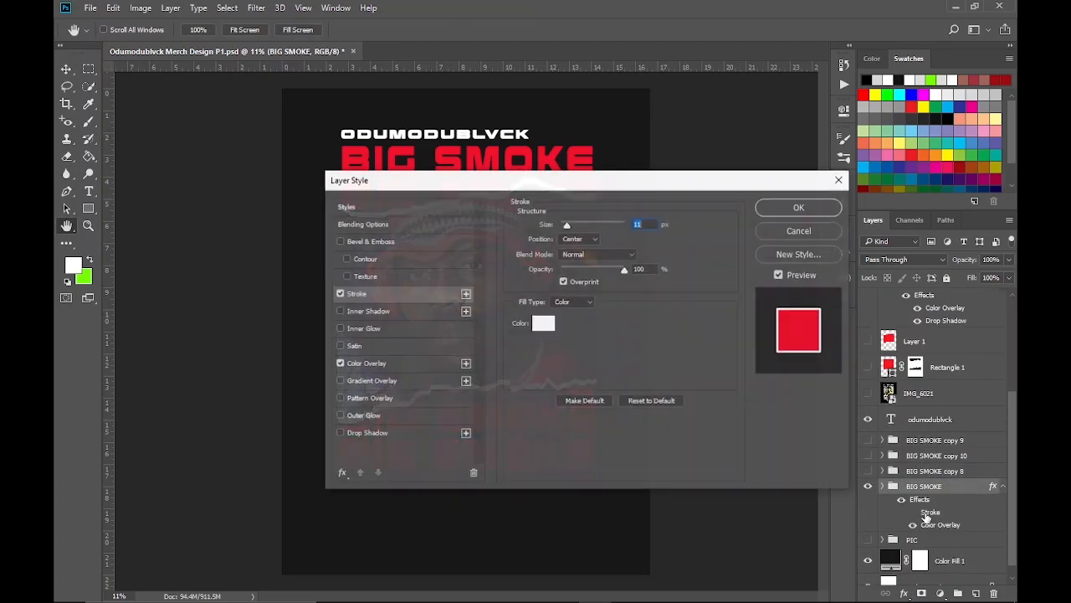
pyautogui.moveTo(671, 179); pyautogui.dragTo(914, 171)
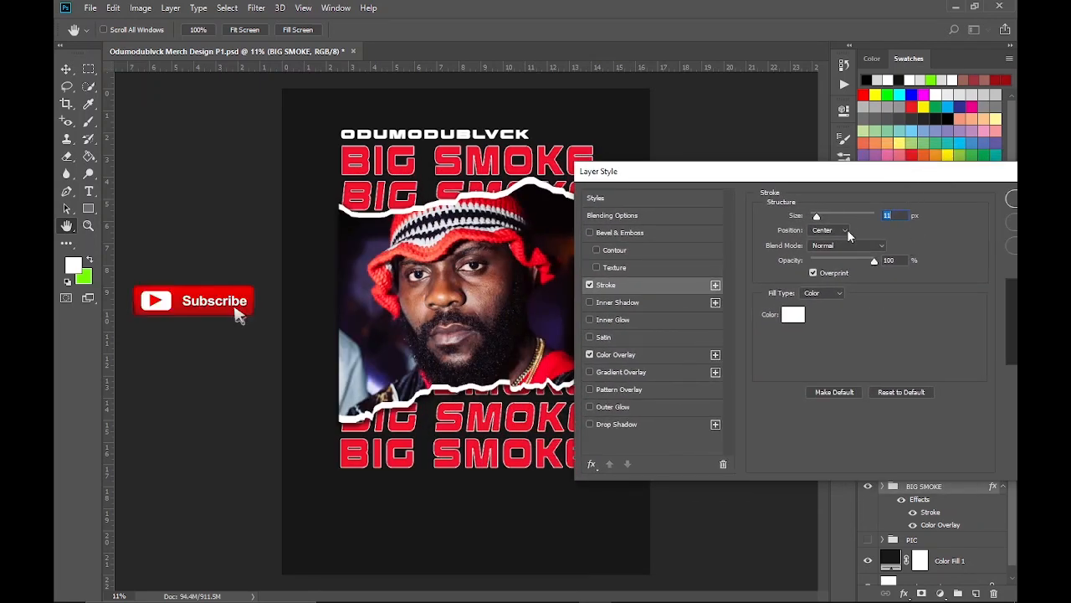
pyautogui.moveTo(951, 172); pyautogui.dragTo(822, 192)
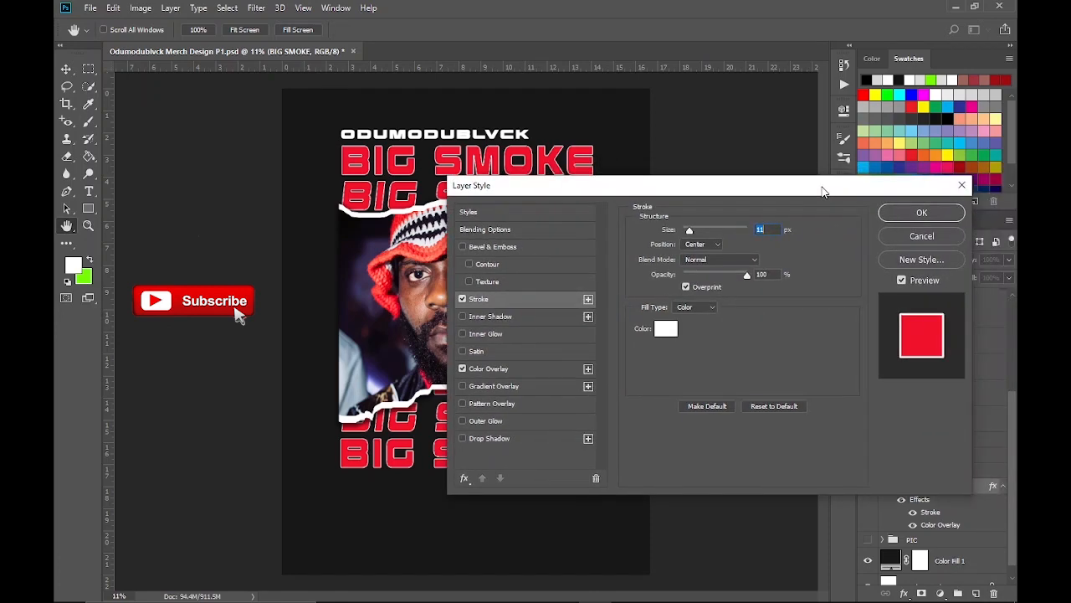
pyautogui.click(922, 216)
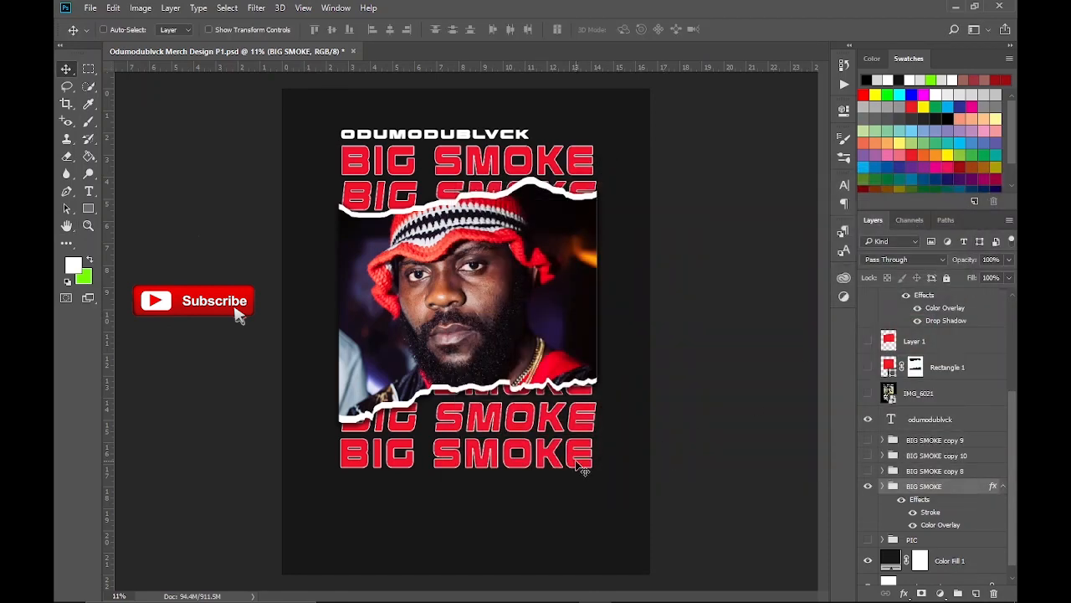
# Step: Draw a white rectangle about 5.57 in wide beneath the left half of the lowest BIG SMOKE line
pyautogui.press('u')
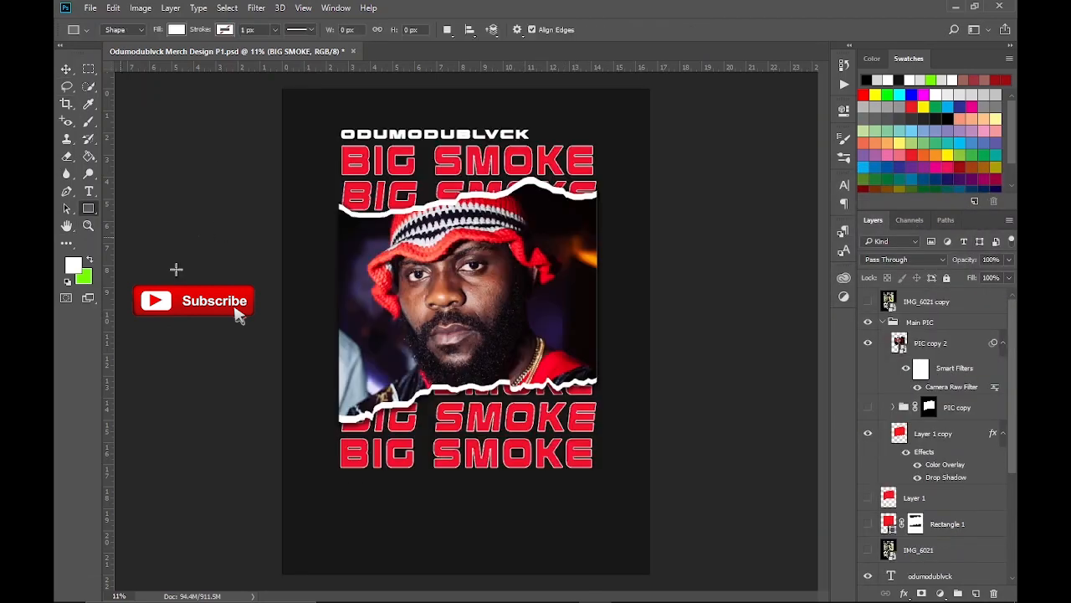
pyautogui.moveTo(339, 473); pyautogui.dragTo(471, 519)
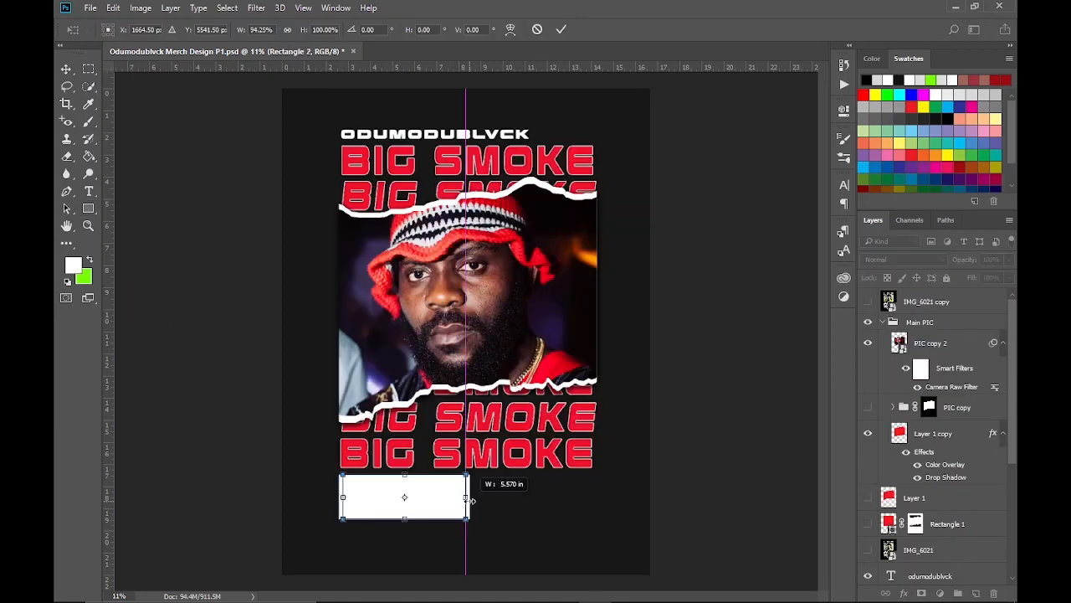
pyautogui.press('Return')
# Step: Mask the photo with the red cap and white sunglasses to the rectangle's shape and scale it to about 41% within the frame
pyautogui.keyDown('ctrl'); pyautogui.click(889, 353); pyautogui.keyUp('ctrl')
pyautogui.click(922, 593)
pyautogui.click(902, 327)
pyautogui.hotkey('ctrl', 't')
pyautogui.moveTo(561, 337); pyautogui.dragTo(466, 438)
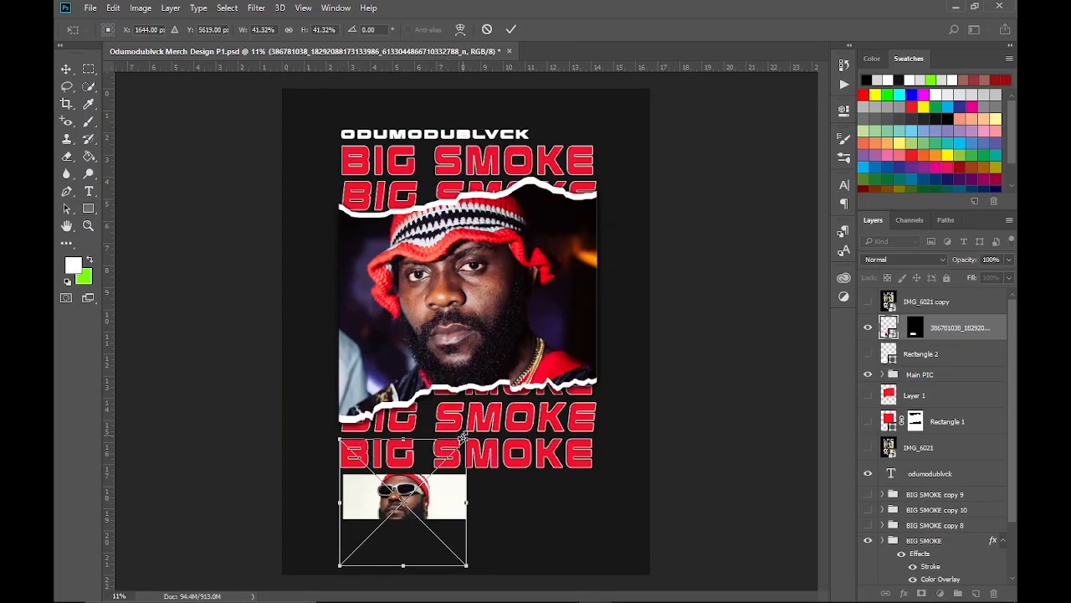
pyautogui.moveTo(447, 507); pyautogui.dragTo(421, 496)
pyautogui.press('Return')
# Step: Hide the first small photo, mask the second placed photo to Rectangle 2, and scale and position it within the frame
pyautogui.press('Return')
pyautogui.click(868, 353)
pyautogui.keyDown('ctrl'); pyautogui.click(889, 379); pyautogui.keyUp('ctrl')
pyautogui.click(921, 593)
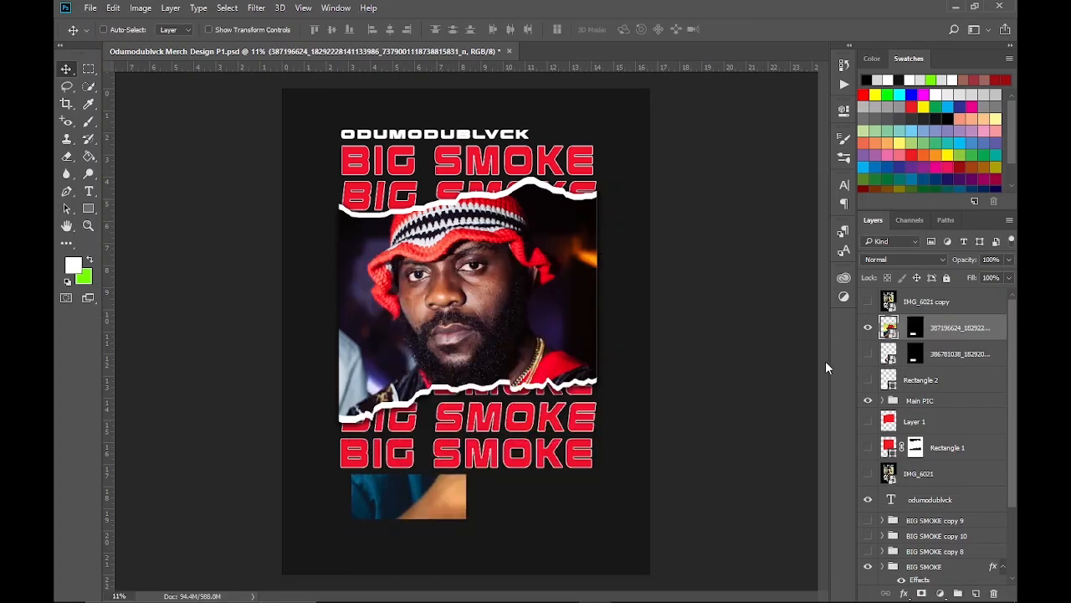
pyautogui.hotkey('ctrl', 't')
pyautogui.moveTo(575, 319); pyautogui.dragTo(468, 439)
pyautogui.hotkey('shift', 'Up')
pyautogui.hotkey('shift', 'Up')
pyautogui.hotkey('shift', 'Up')
pyautogui.hotkey('shift', 'Up')
pyautogui.hotkey('shift', 'Up')
pyautogui.click(511, 30)
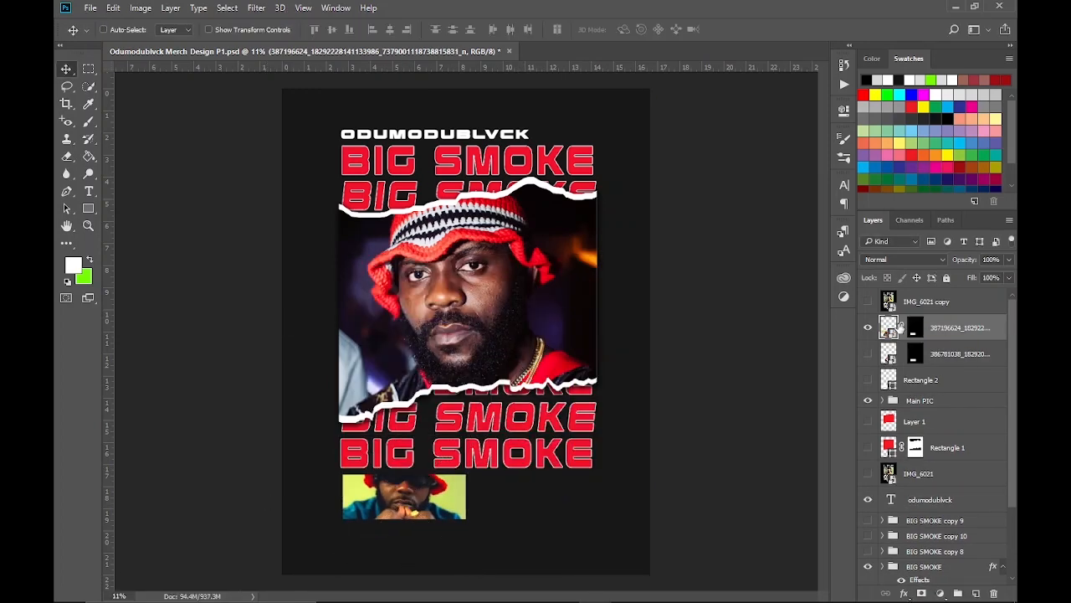
# Step: Mask the third placed photo, with the blue jacket, to Rectangle 2 and scale it to about 40% within the frame
pyautogui.click(512, 30)
pyautogui.click(868, 353)
pyautogui.keyDown('ctrl'); pyautogui.click(889, 406); pyautogui.keyUp('ctrl')
pyautogui.click(922, 594)
pyautogui.hotkey('ctrl', 't')
pyautogui.moveTo(647, 248); pyautogui.dragTo(549, 374)
pyautogui.moveTo(522, 452); pyautogui.dragTo(448, 498)
pyautogui.moveTo(474, 417); pyautogui.dragTo(470, 423)
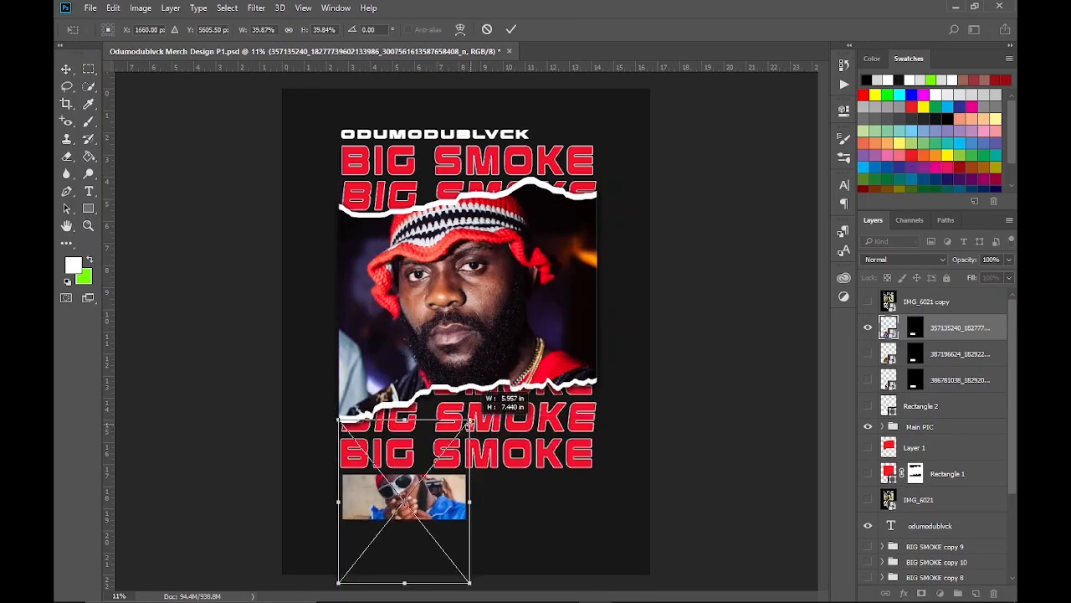
pyautogui.press('Return')
# Step: Open the blue-jacket photo in Camera Raw and adjust its basic tones, including contrast, shadows and whites
pyautogui.scroll(11, 366, 458)
pyautogui.scroll(-1, 366, 458)
pyautogui.hotkey('ctrl', '0')
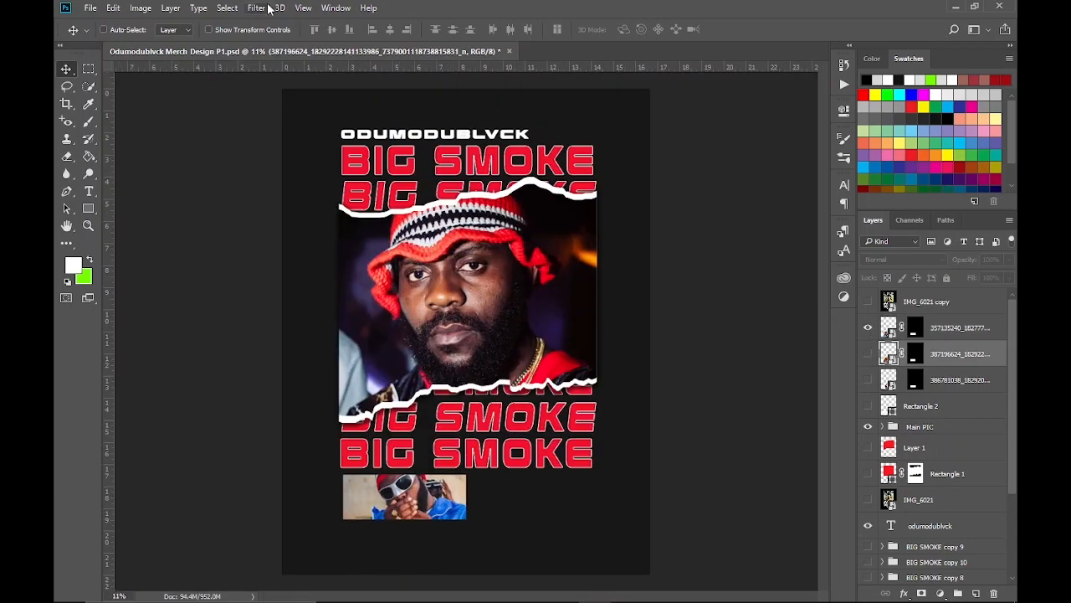
pyautogui.click(257, 9)
pyautogui.click(295, 84)
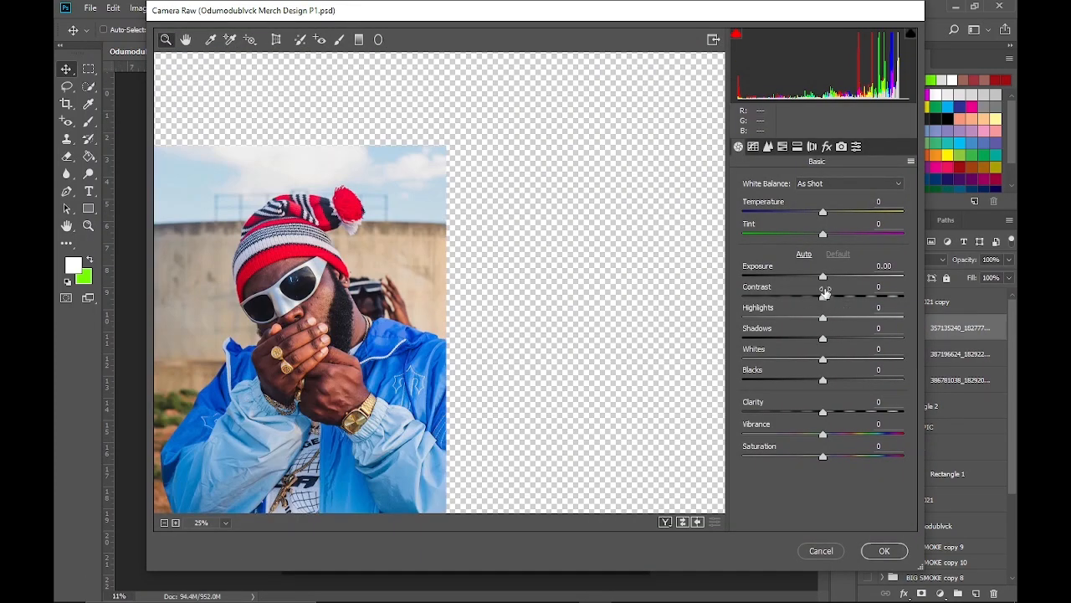
pyautogui.moveTo(825, 292); pyautogui.dragTo(809, 332)
pyautogui.moveTo(823, 339)
pyautogui.mouseDown()
pyautogui.moveTo(855, 353)
pyautogui.moveTo(811, 359)
pyautogui.moveTo(809, 339)
pyautogui.mouseUp()
pyautogui.moveTo(823, 360); pyautogui.dragTo(832, 435)
# Step: Set the blue-jacket photo's sharpening to 30 and its luminance and color noise reduction to 20
pyautogui.click(769, 147)
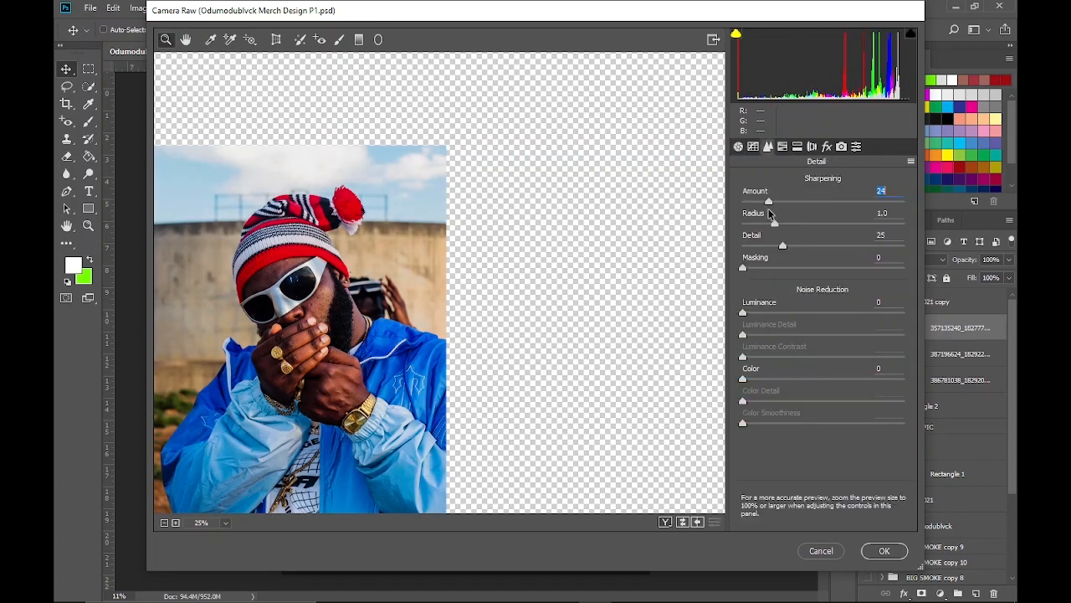
pyautogui.moveTo(743, 379); pyautogui.dragTo(775, 381)
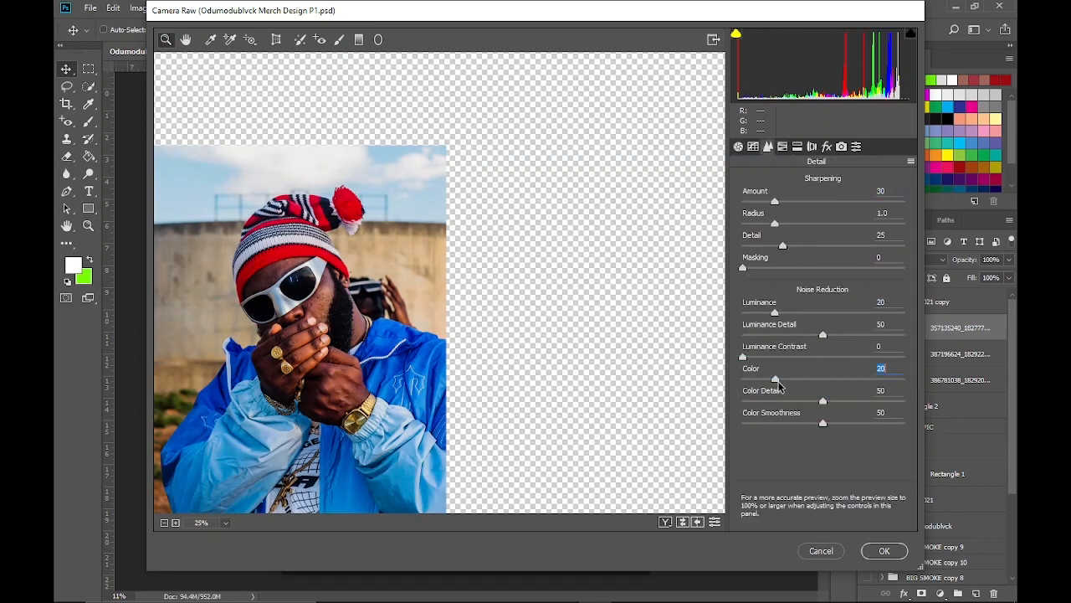
pyautogui.click(738, 147)
# Step: Set the saturation of the yellows in the blue-jacket photo to -100
pyautogui.click(782, 147)
pyautogui.click(745, 203)
pyautogui.click(785, 204)
pyautogui.click(745, 203)
pyautogui.click(787, 204)
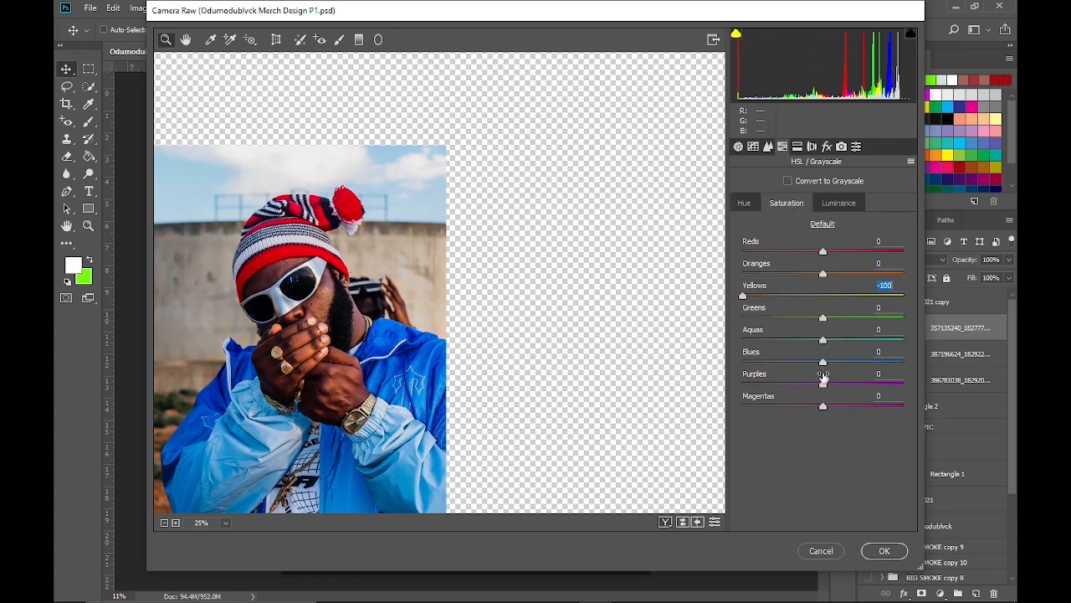
# Step: Set the blue-jacket photo's yellow saturation to -13 and blue saturation to -1, and apply the Camera Raw filter
pyautogui.moveTo(824, 375)
pyautogui.mouseDown()
pyautogui.moveTo(722, 370)
pyautogui.moveTo(831, 378)
pyautogui.mouseUp()
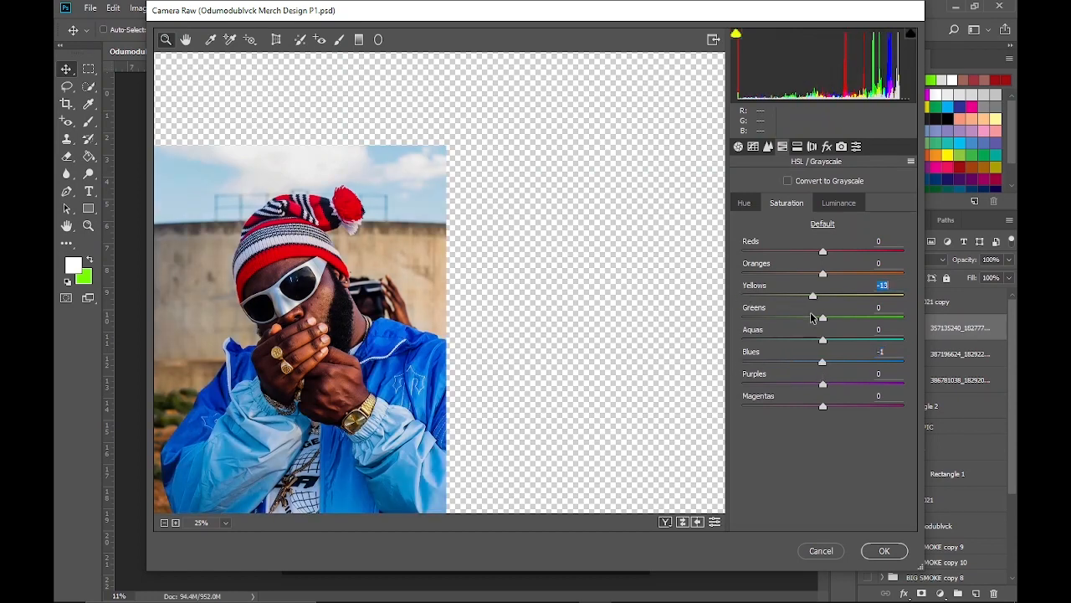
pyautogui.click(884, 550)
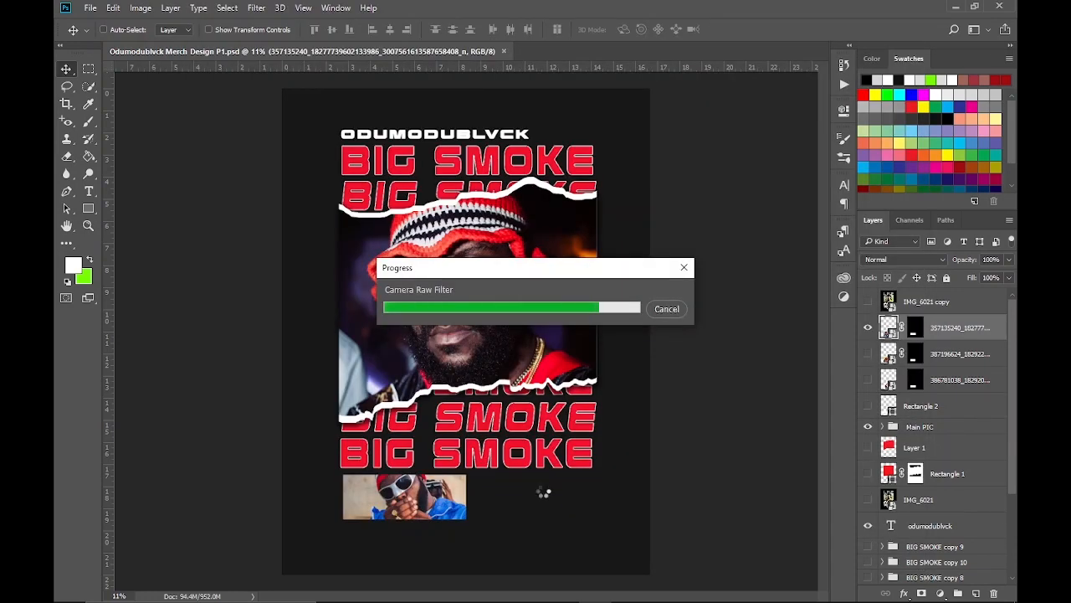
pyautogui.scroll(4, 421, 517)
pyautogui.scroll(-4, 421, 517)
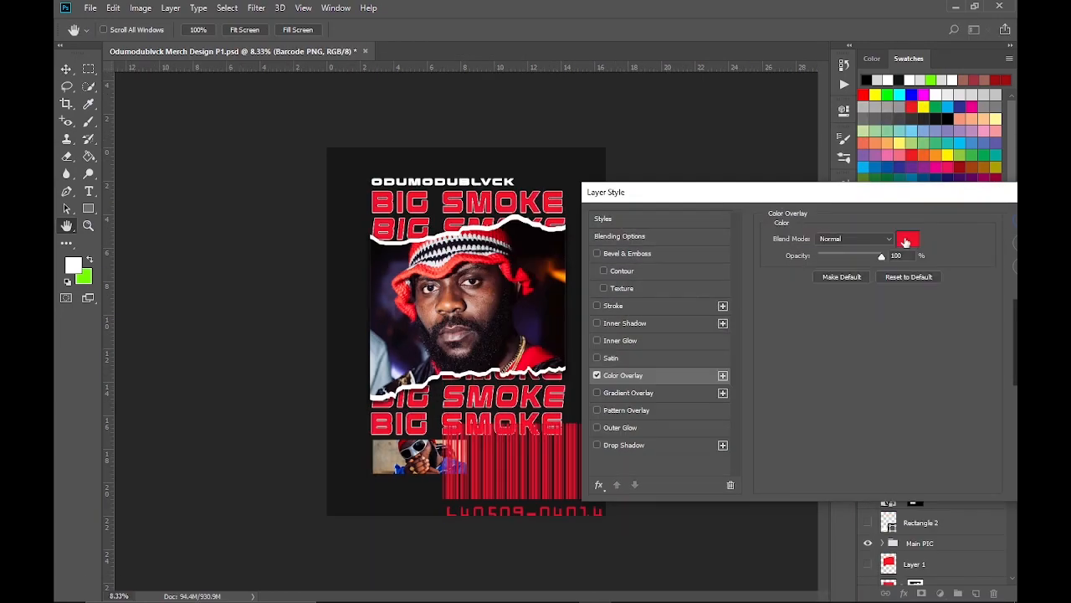
# Step: Apply a red Color Overlay to the barcode and stretch it into a wide, flat strip below the lowest BIG SMOKE heading
pyautogui.press('Return')
pyautogui.scroll(4, 442, 426)
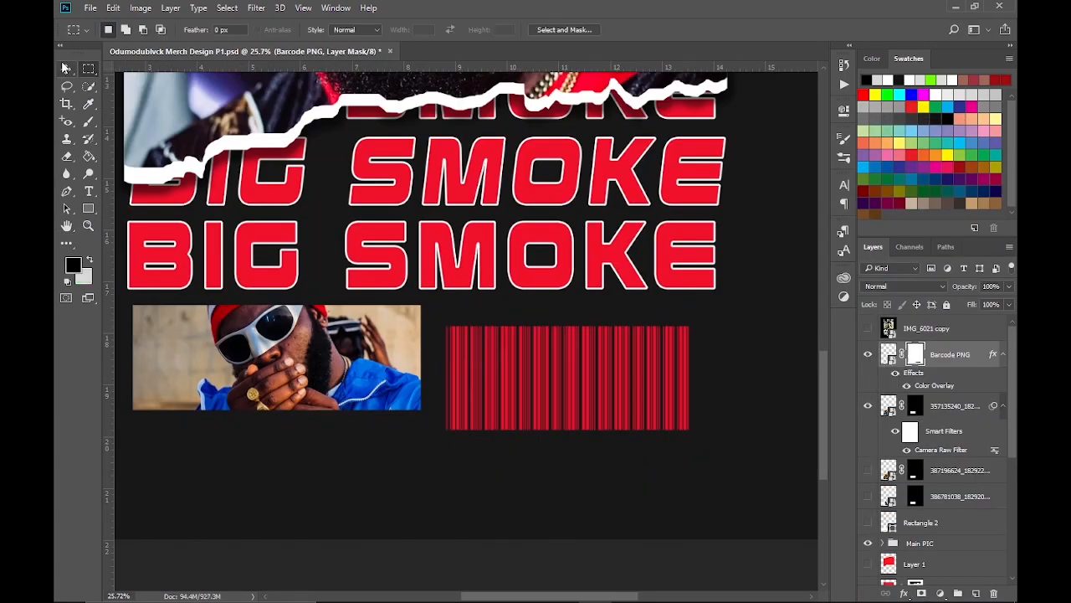
pyautogui.click(67, 68)
pyautogui.scroll(-3, 669, 369)
pyautogui.hotkey('ctrl', 't')
pyautogui.moveTo(690, 379); pyautogui.dragTo(800, 380)
pyautogui.scroll(-6, 795, 381)
pyautogui.moveTo(652, 500); pyautogui.dragTo(715, 502)
pyautogui.moveTo(588, 493)
pyautogui.mouseDown()
pyautogui.moveTo(525, 492)
pyautogui.moveTo(574, 489)
pyautogui.mouseUp()
pyautogui.press('Return')
pyautogui.scroll(4, 578, 492)
pyautogui.moveTo(658, 428); pyautogui.dragTo(549, 420)
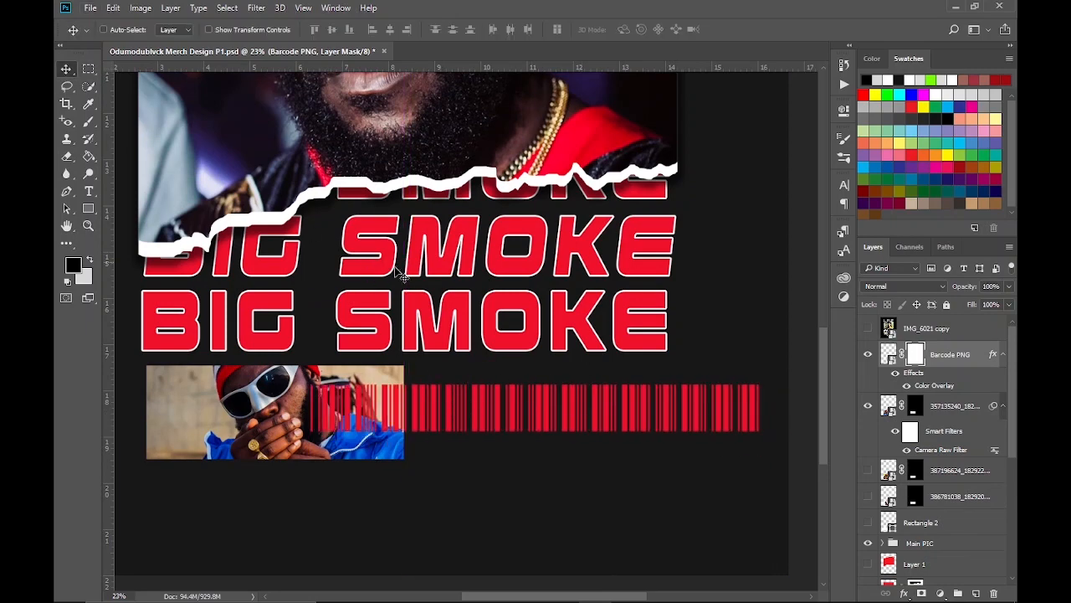
pyautogui.moveTo(437, 407)
pyautogui.mouseDown()
pyautogui.moveTo(531, 407)
pyautogui.moveTo(437, 416)
pyautogui.mouseUp()
# Step: Hide the far end of the barcode by filling a rectangular selection with black on its layer mask
pyautogui.click(89, 69)
pyautogui.moveTo(558, 389); pyautogui.dragTo(776, 464)
pyautogui.click(89, 156)
pyautogui.click(669, 425)
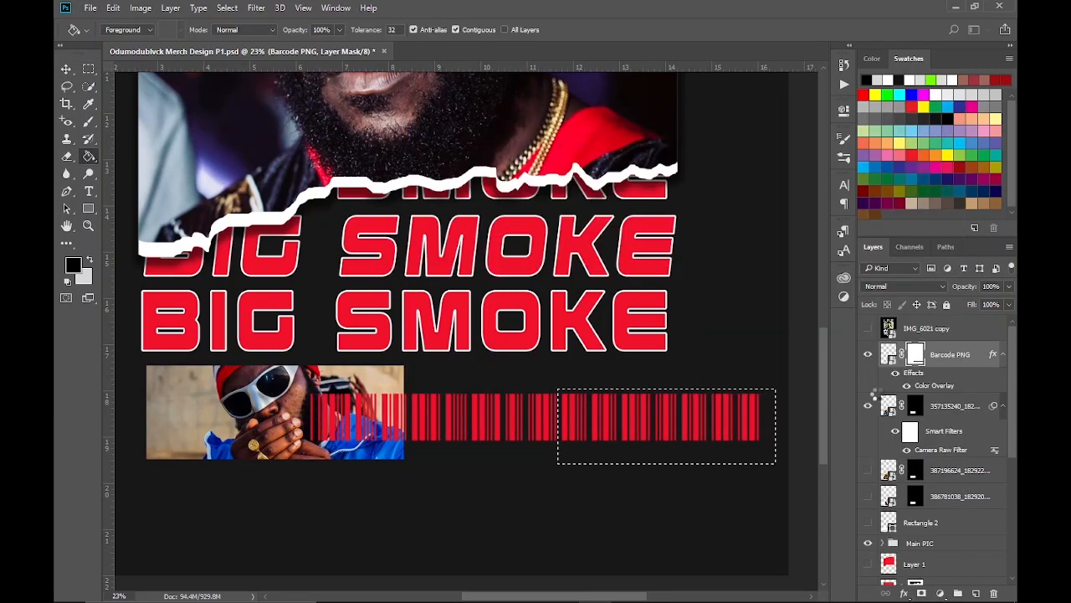
pyautogui.hotkey('ctrl', 'd')
# Step: Duplicate the trimmed barcode, hide the original and fit the copy beside the blue-jacket photo, level with its lower edge
pyautogui.hotkey('ctrl', 'j')
pyautogui.click(868, 406)
pyautogui.click(66, 69)
pyautogui.moveTo(456, 375); pyautogui.dragTo(555, 382)
pyautogui.hotkey('ctrl', 't')
pyautogui.rightClick(565, 421)
pyautogui.click(659, 399)
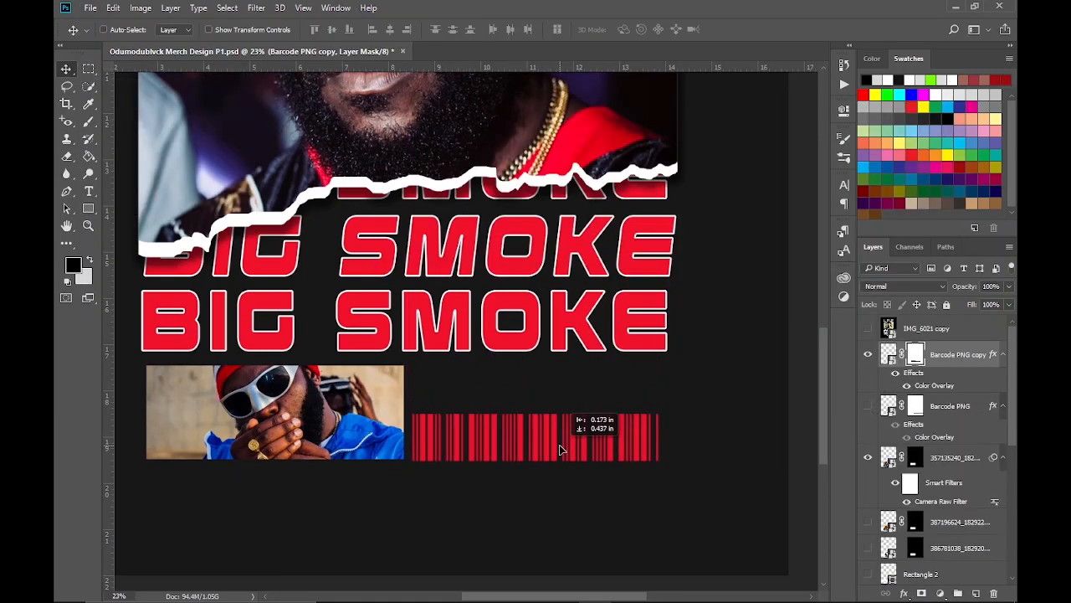
pyautogui.scroll(6, 434, 469)
pyautogui.scroll(-10, 473, 454)
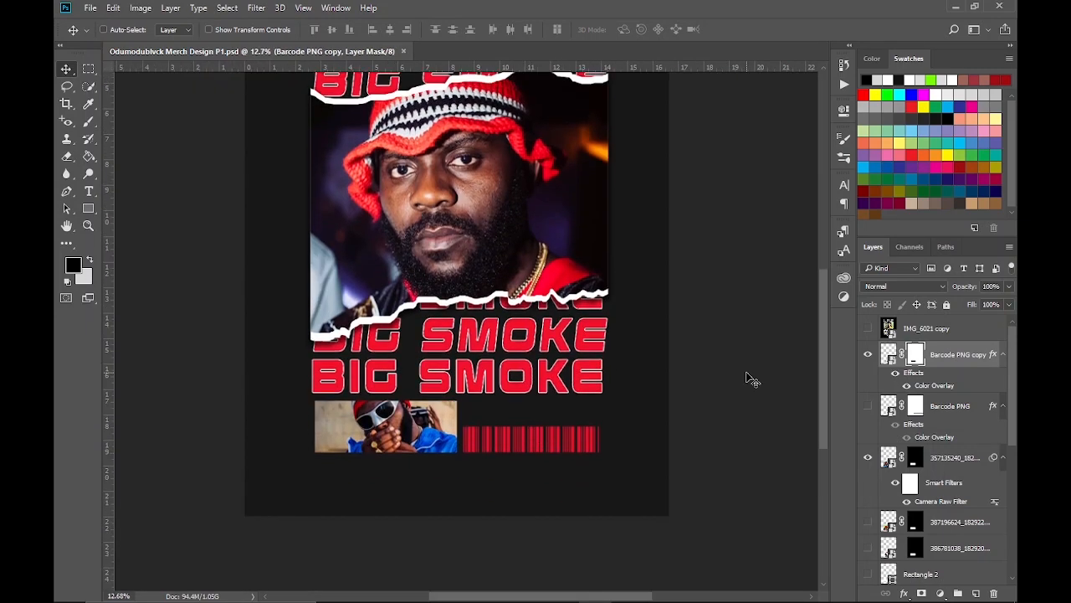
# Step: Add the two-line white text "NATIVE RECORDS" above the barcode
pyautogui.click(89, 191)
pyautogui.click(488, 413)
pyautogui.write('NATIVE')
pyautogui.click(937, 356)
pyautogui.click(583, 405)
pyautogui.press('Return')
pyautogui.write('RECORDS')
pyautogui.click(937, 356)
# Step: Set the NATIVE RECORDS text in Wide Latin at 36.19 pt with 41.46 pt leading, fitted above the barcode
pyautogui.click(844, 185)
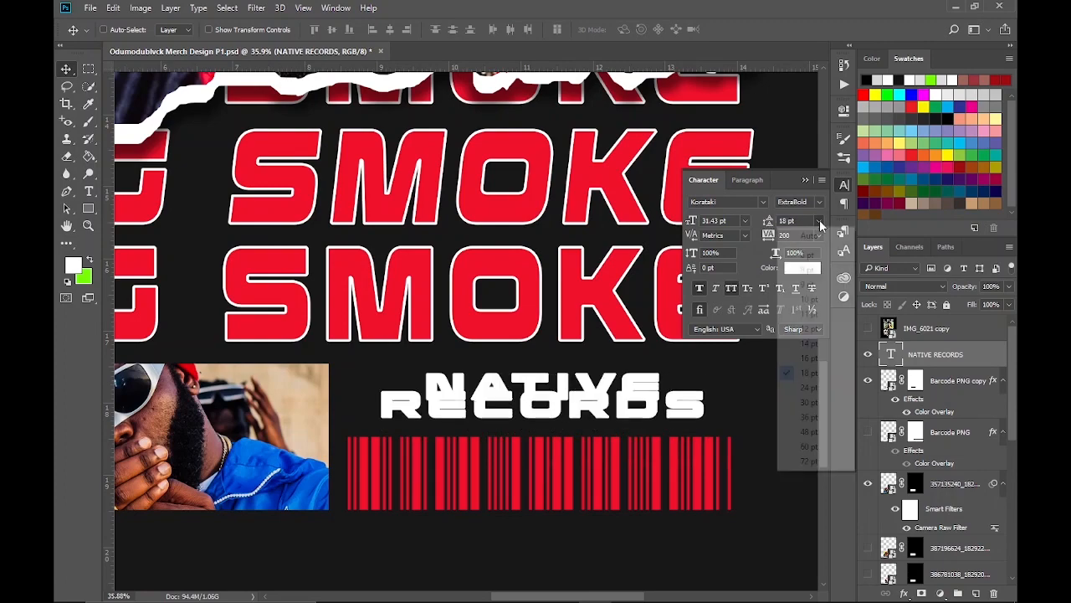
pyautogui.moveTo(586, 386); pyautogui.dragTo(588, 398)
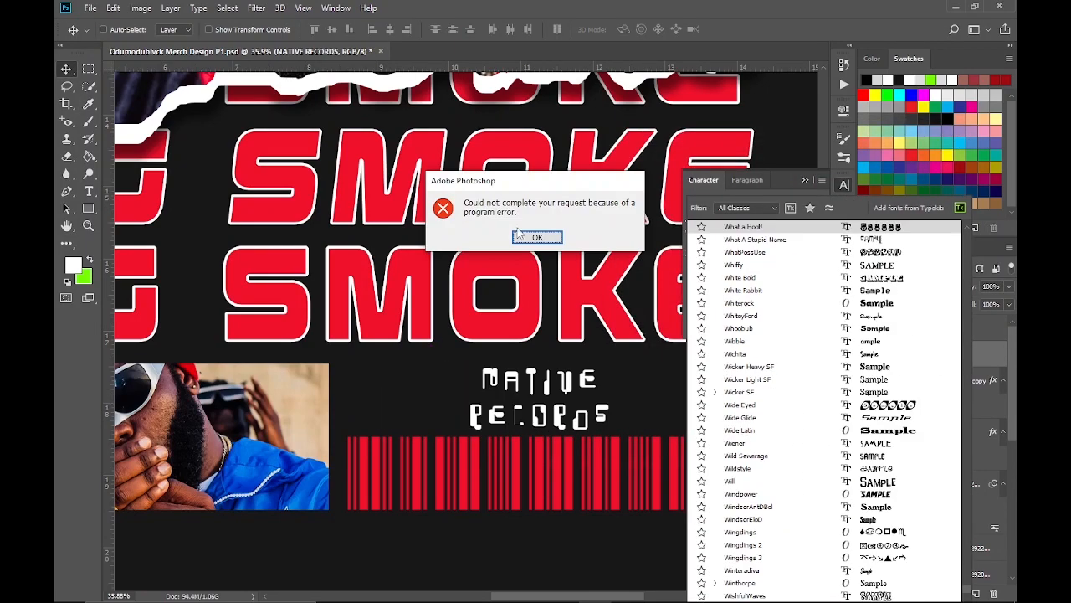
pyautogui.click(545, 242)
pyautogui.moveTo(967, 585); pyautogui.dragTo(966, 587)
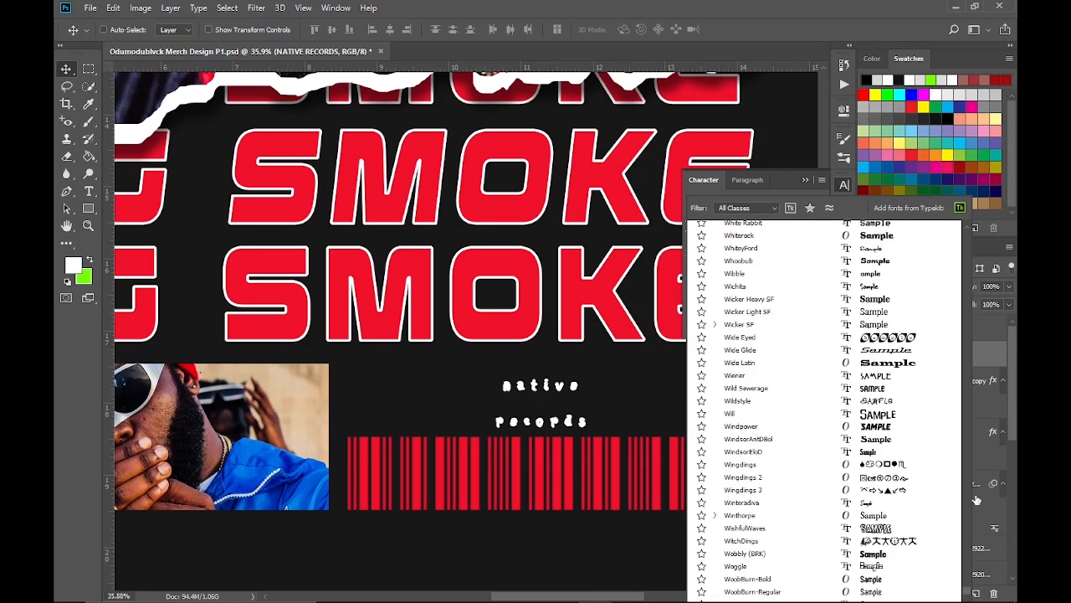
pyautogui.click(889, 365)
pyautogui.hotkey('ctrl', 't')
pyautogui.press('Return')
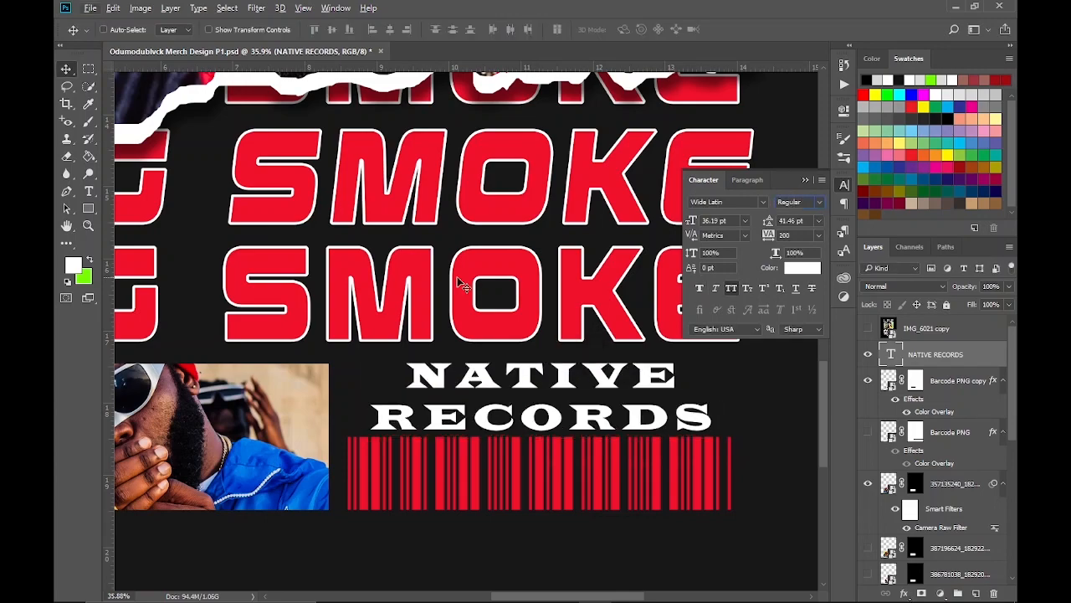
# Step: Reduce the barcode's height from its upper edge to leave more room under the NATIVE RECORDS text
pyautogui.scroll(-9, 529, 525)
pyautogui.scroll(11, 536, 529)
pyautogui.keyDown('ctrl'); pyautogui.click(503, 503); pyautogui.keyUp('ctrl')
pyautogui.hotkey('ctrl', 't')
pyautogui.moveTo(335, 441); pyautogui.dragTo(335, 460)
pyautogui.press('Return')
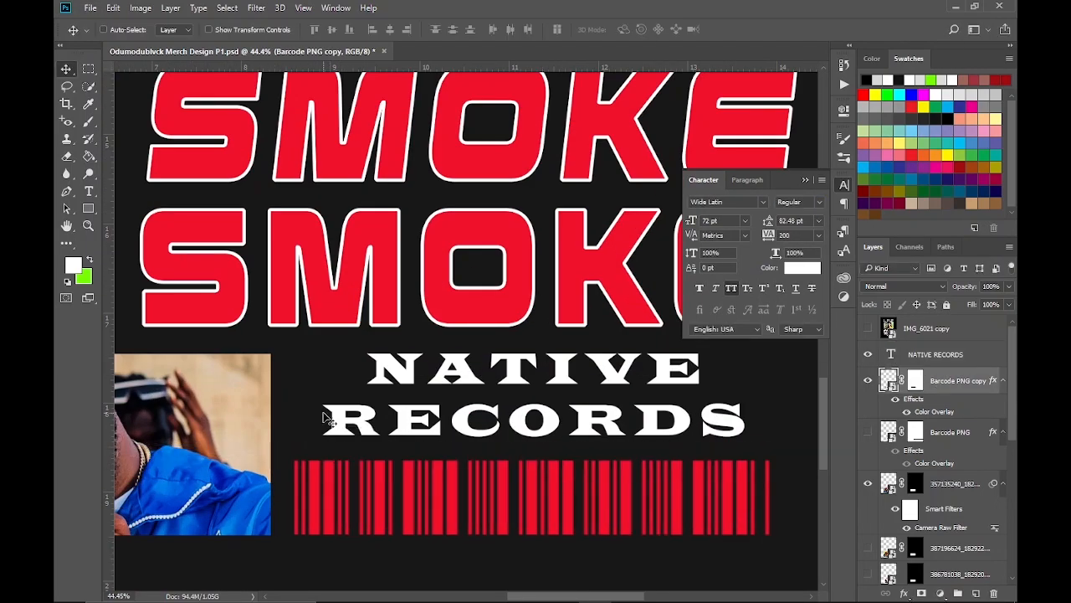
# Step: Nudge the NATIVE RECORDS text down towards the barcode and set its tracking to 260
pyautogui.click(950, 354)
pyautogui.hotkey('shift', 'Down')
pyautogui.hotkey('shift', 'Down')
pyautogui.hotkey('shift', 'Down')
pyautogui.scroll(-15, 469, 377)
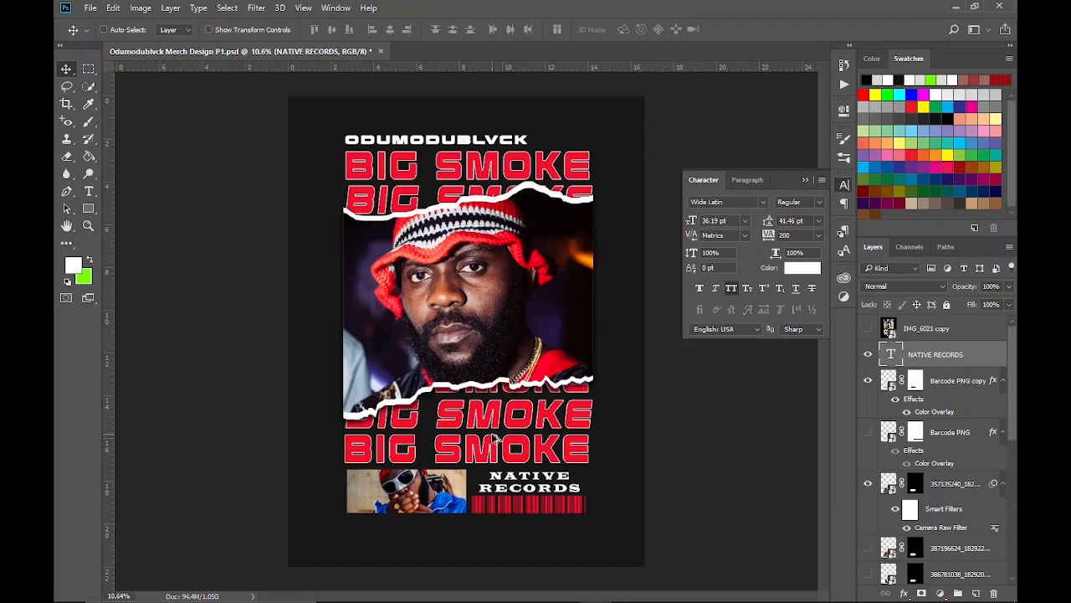
pyautogui.scroll(9, 499, 469)
pyautogui.moveTo(767, 235); pyautogui.dragTo(772, 235)
pyautogui.scroll(-5, 519, 527)
# Step: Draw a white rounded rectangle of 3253 x 222 px with 30 px corners, spanning below the photo and barcode
pyautogui.scroll(3, 469, 485)
pyautogui.rightClick(87, 209)
pyautogui.click(136, 224)
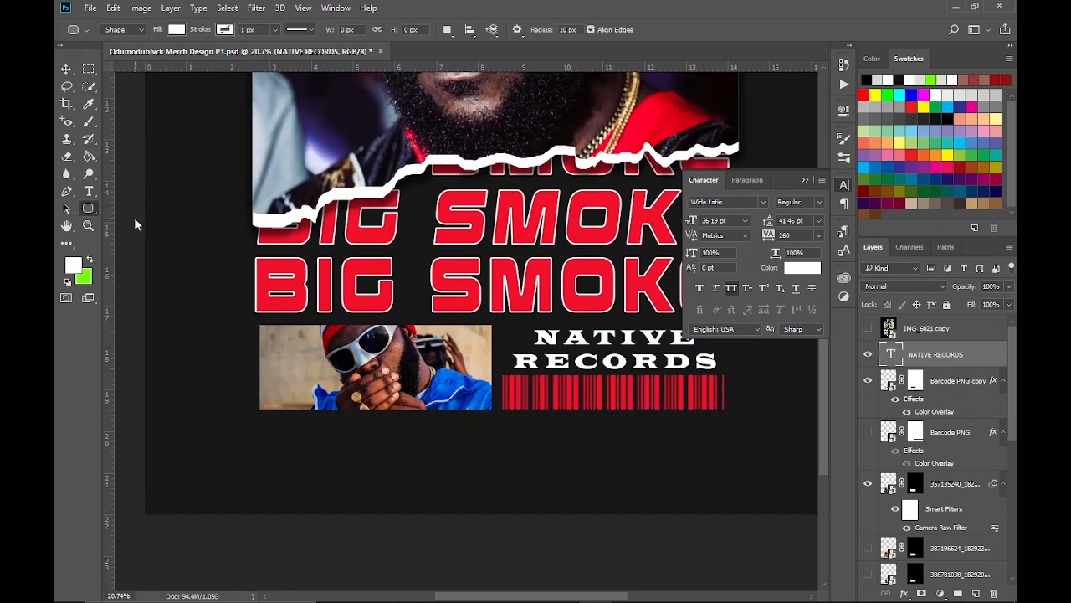
pyautogui.moveTo(297, 449); pyautogui.dragTo(405, 436)
pyautogui.press('v')
pyautogui.hotkey('ctrl', 't')
pyautogui.moveTo(368, 436); pyautogui.dragTo(589, 435)
pyautogui.moveTo(627, 435); pyautogui.dragTo(721, 435)
pyautogui.moveTo(687, 435); pyautogui.dragTo(681, 435)
pyautogui.click(645, 31)
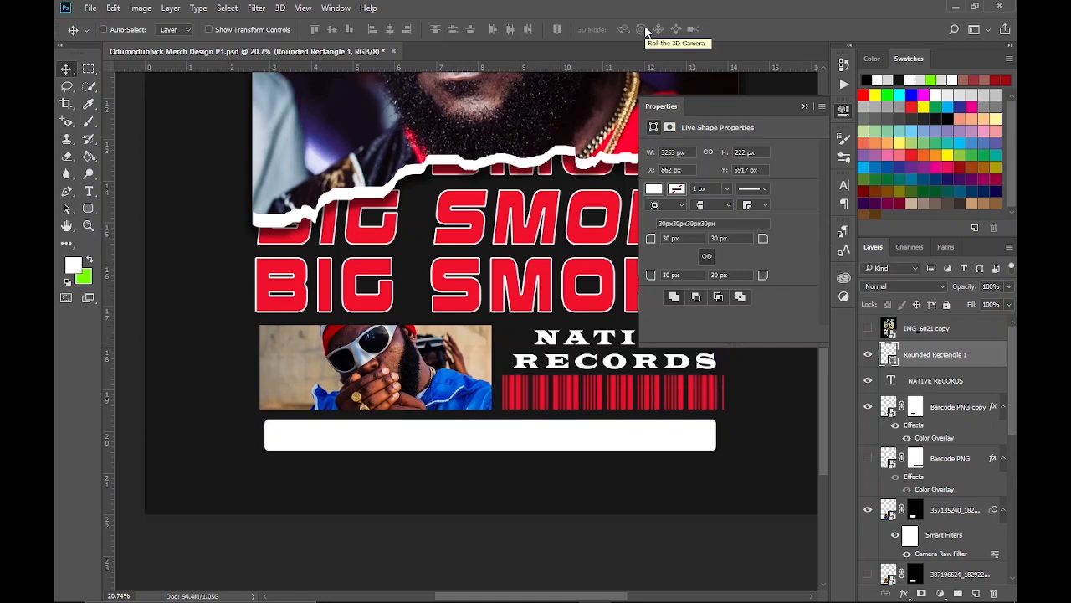
# Step: Duplicate the rounded rectangle and recolor the copy with the red of the BIG SMOKE headings
pyautogui.hotkey('ctrl', 'j')
pyautogui.doubleClick(889, 354)
pyautogui.click(574, 286)
pyautogui.click(919, 157)
# Step: Turn the original rounded rectangle into a hollow frame with a white outside stroke
pyautogui.click(926, 390)
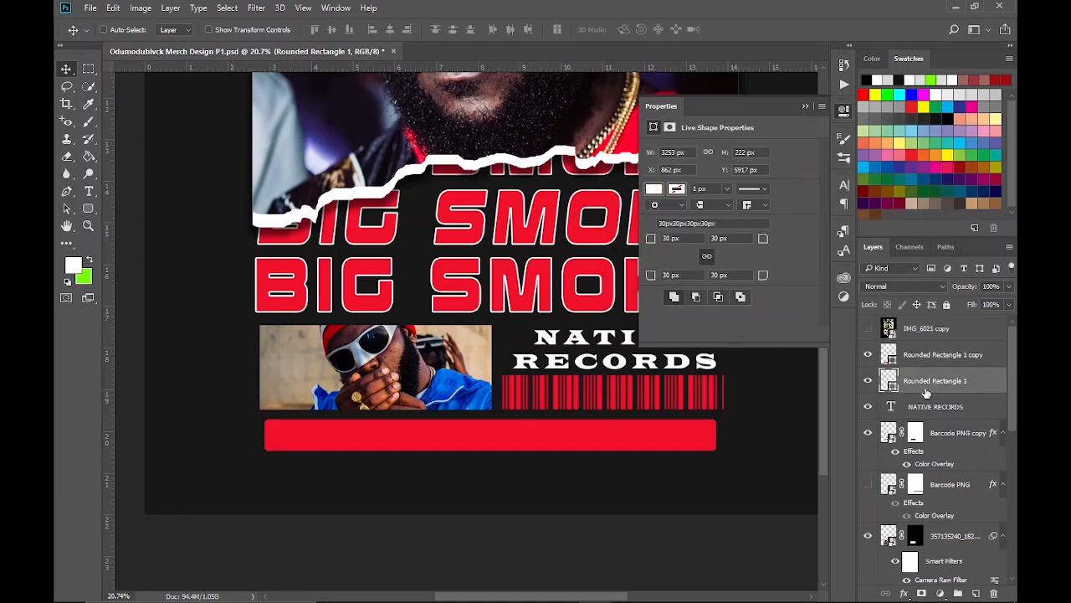
pyautogui.rightClick(916, 381)
pyautogui.click(661, 112)
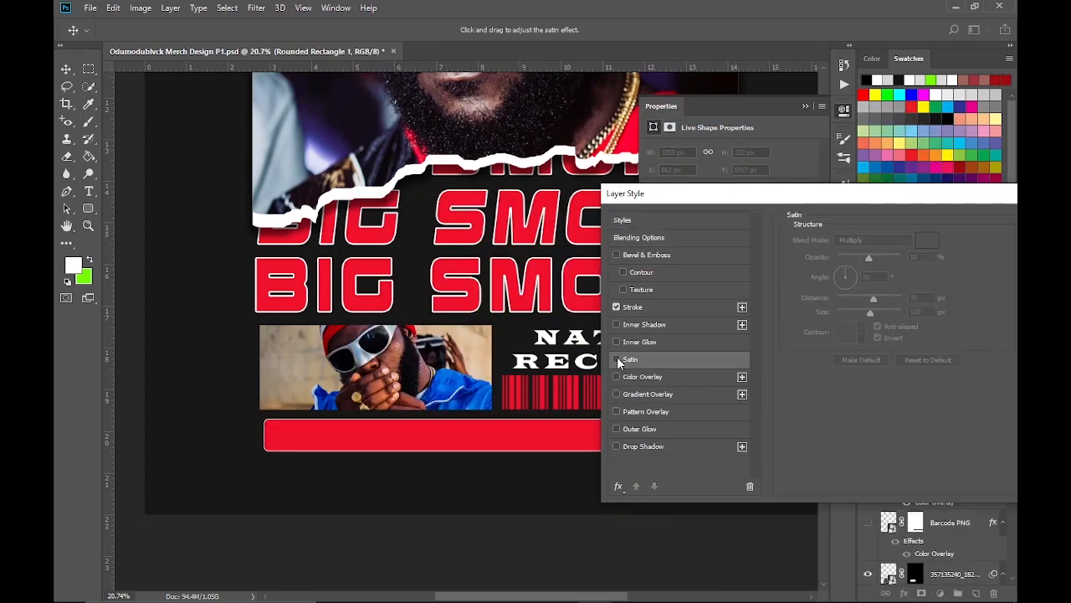
pyautogui.click(633, 307)
pyautogui.moveTo(883, 194); pyautogui.dragTo(990, 200)
pyautogui.moveTo(950, 242); pyautogui.dragTo(951, 243)
pyautogui.moveTo(946, 198); pyautogui.dragTo(808, 94)
pyautogui.moveTo(809, 139); pyautogui.dragTo(811, 141)
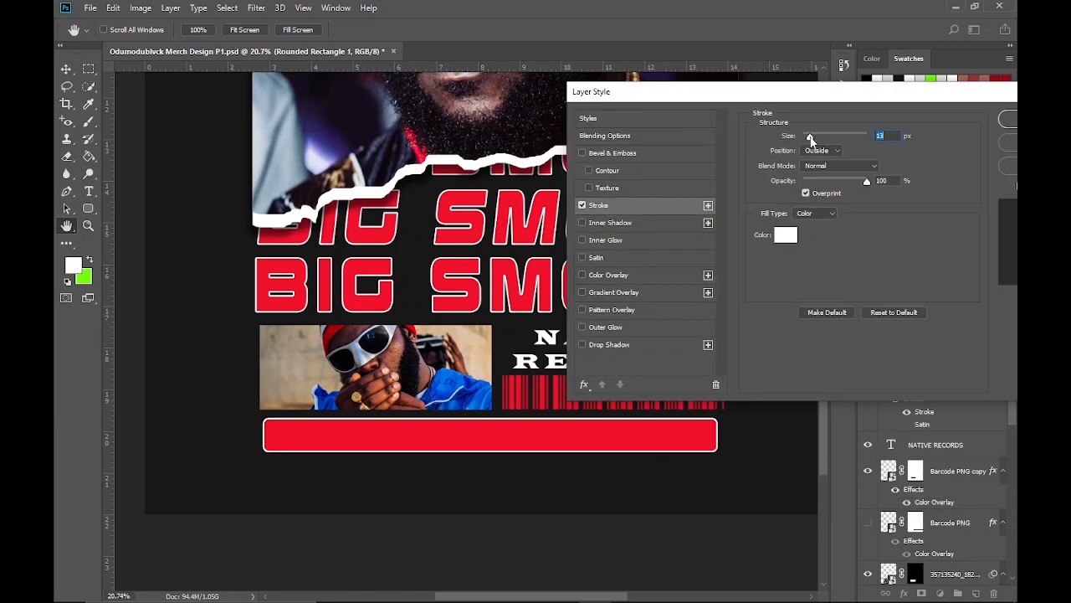
pyautogui.press('Down')
pyautogui.moveTo(823, 92); pyautogui.dragTo(675, 98)
pyautogui.click(908, 124)
# Step: Shorten the red rounded rectangle to 1156 px wide so it fills only the starting portion of the white frame
pyautogui.click(943, 355)
pyautogui.hotkey('ctrl', 't')
pyautogui.moveTo(713, 437); pyautogui.dragTo(360, 440)
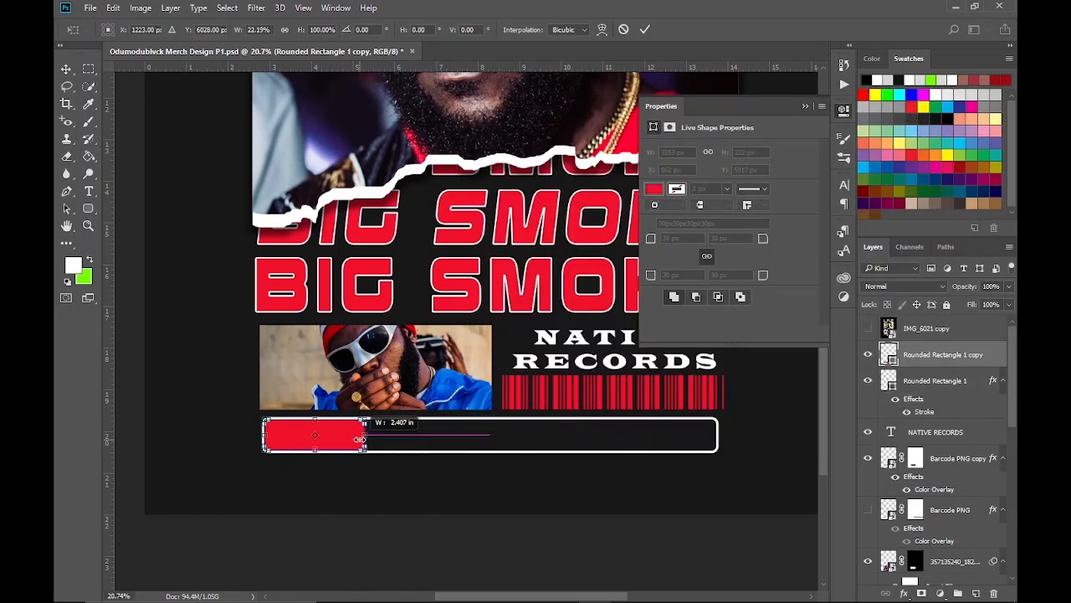
pyautogui.click(645, 29)
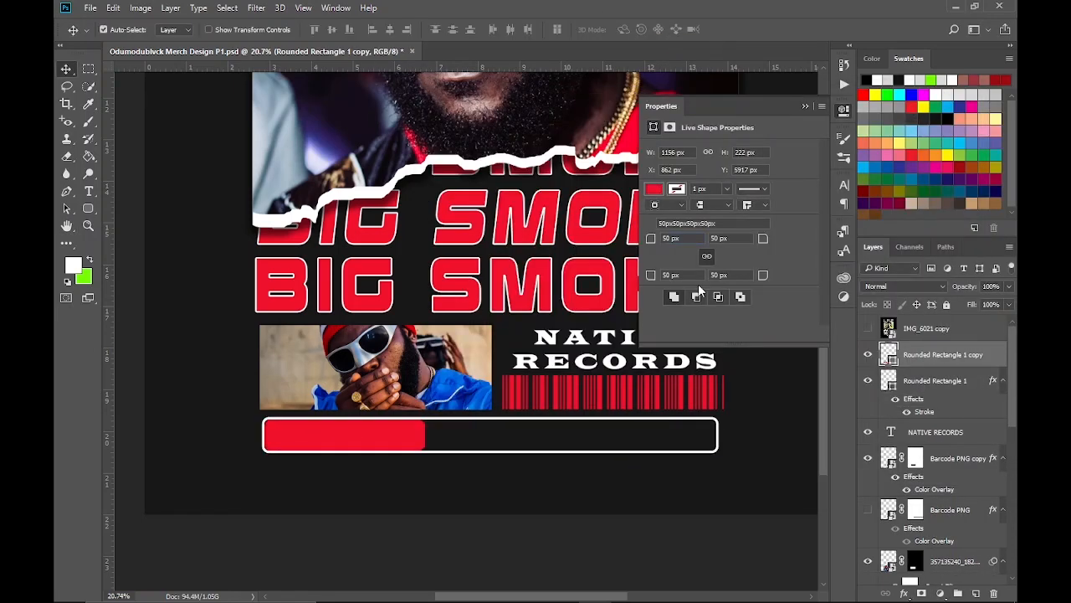
# Step: Resize the red bar to 1157 x 178 px and shift it to leave a gap inside the white frame
pyautogui.hotkey('ctrl', 't')
pyautogui.moveTo(425, 419)
pyautogui.mouseDown()
pyautogui.moveTo(409, 425)
pyautogui.moveTo(434, 435)
pyautogui.mouseUp()
pyautogui.press('Return')
pyautogui.hotkey('shift', 'Left')
pyautogui.hotkey('shift', 'Left')
pyautogui.hotkey('shift', 'Left')
pyautogui.hotkey('shift', 'Left')
pyautogui.hotkey('shift', 'Left')
pyautogui.hotkey('ctrl', 't')
pyautogui.press('Return')
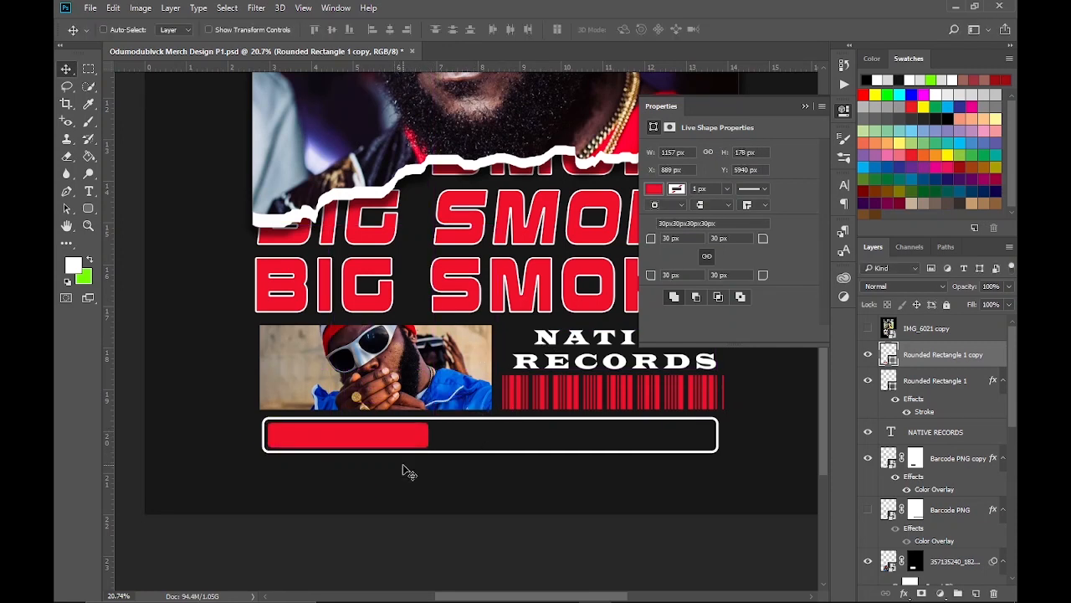
# Step: Scale the red bar to 1118 x 172 px to even out the gap around it inside the frame
pyautogui.scroll(5, 316, 447)
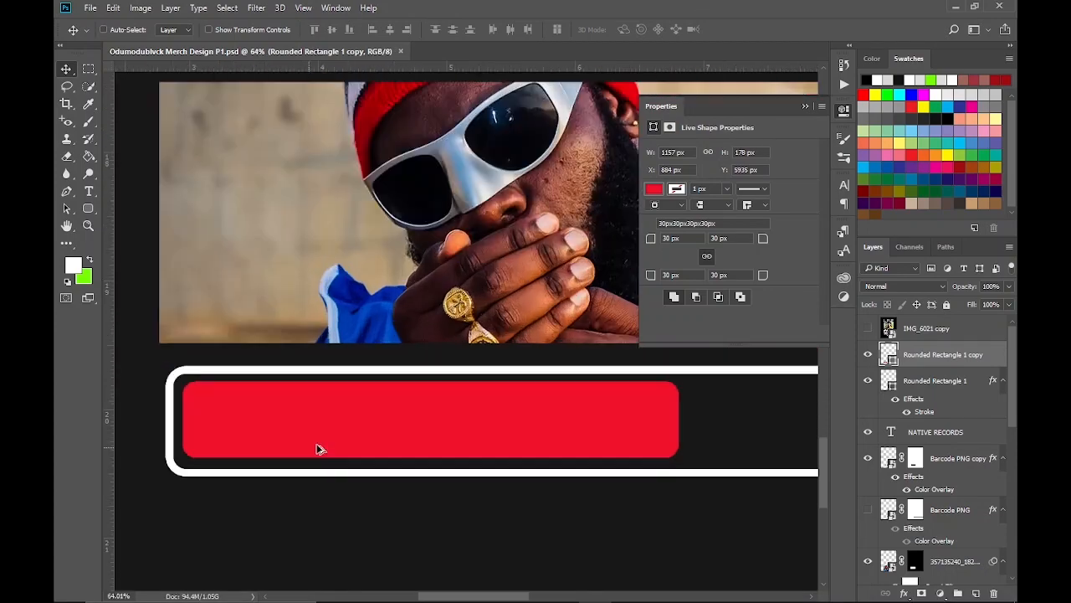
pyautogui.scroll(-2, 426, 430)
pyautogui.hotkey('ctrl', 't')
pyautogui.moveTo(635, 407); pyautogui.dragTo(630, 404)
pyautogui.press('Return')
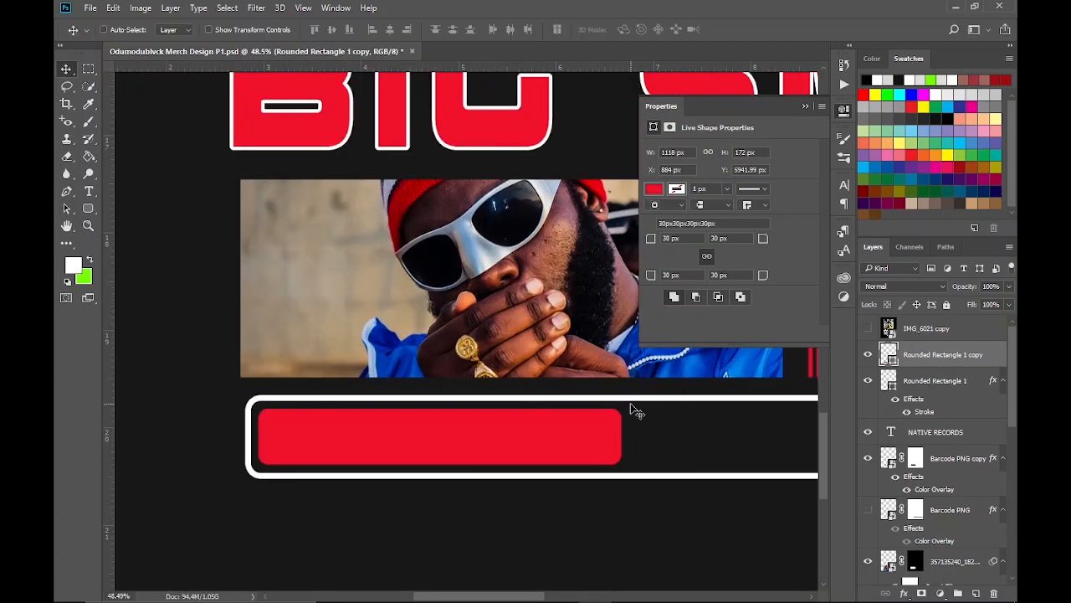
# Step: Add the white text "30%" at 30 pt over the end of the red bar
pyautogui.scroll(-3, 634, 411)
pyautogui.scroll(3, 409, 465)
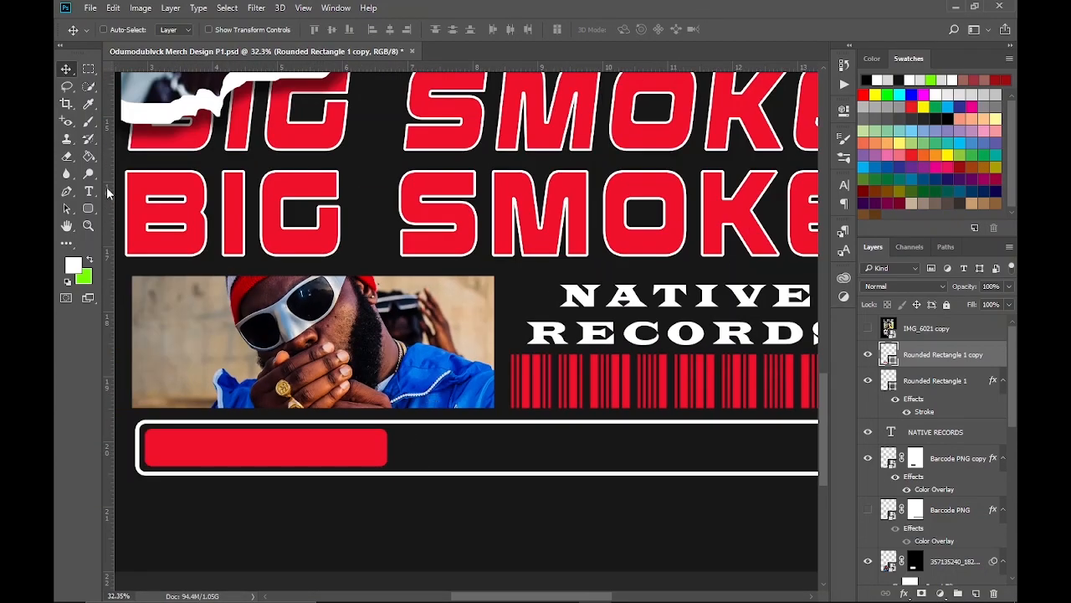
pyautogui.click(89, 191)
pyautogui.click(407, 454)
pyautogui.write('30%')
pyautogui.hotkey('ctrl', 'Return')
# Step: Set the 30% text in Aapex with tracking 200 and center it on the red bar
pyautogui.click(845, 185)
pyautogui.click(768, 237)
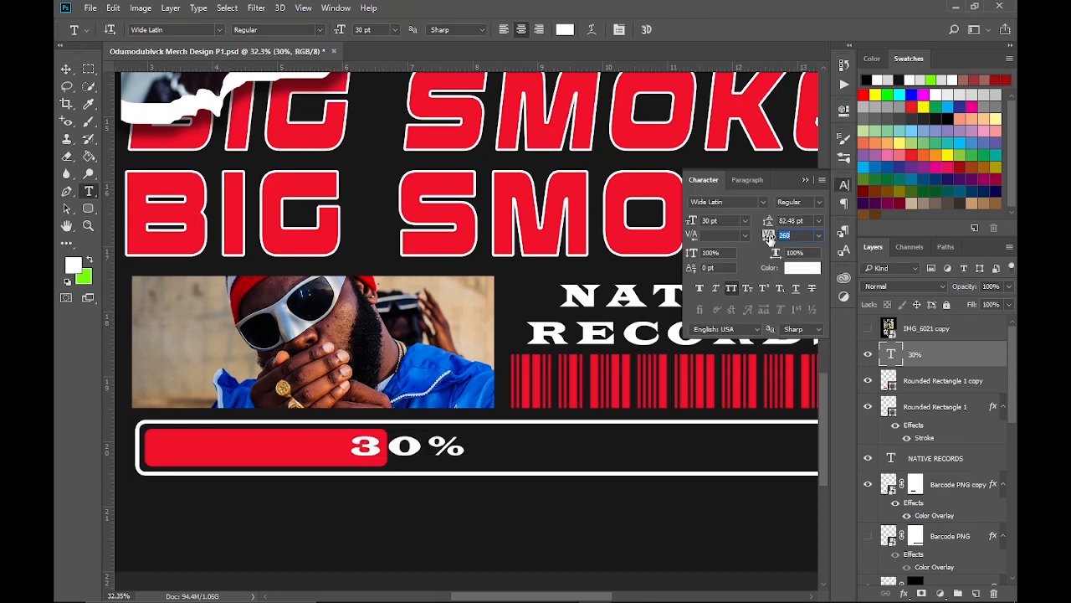
pyautogui.click(762, 201)
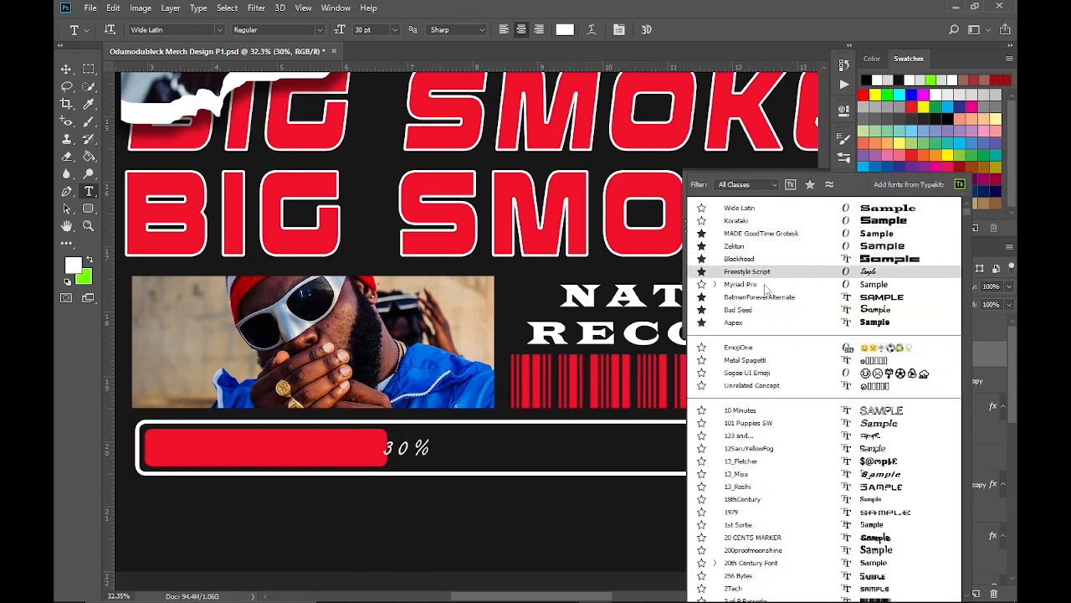
pyautogui.click(764, 326)
pyautogui.press('v')
pyautogui.moveTo(423, 450); pyautogui.dragTo(282, 452)
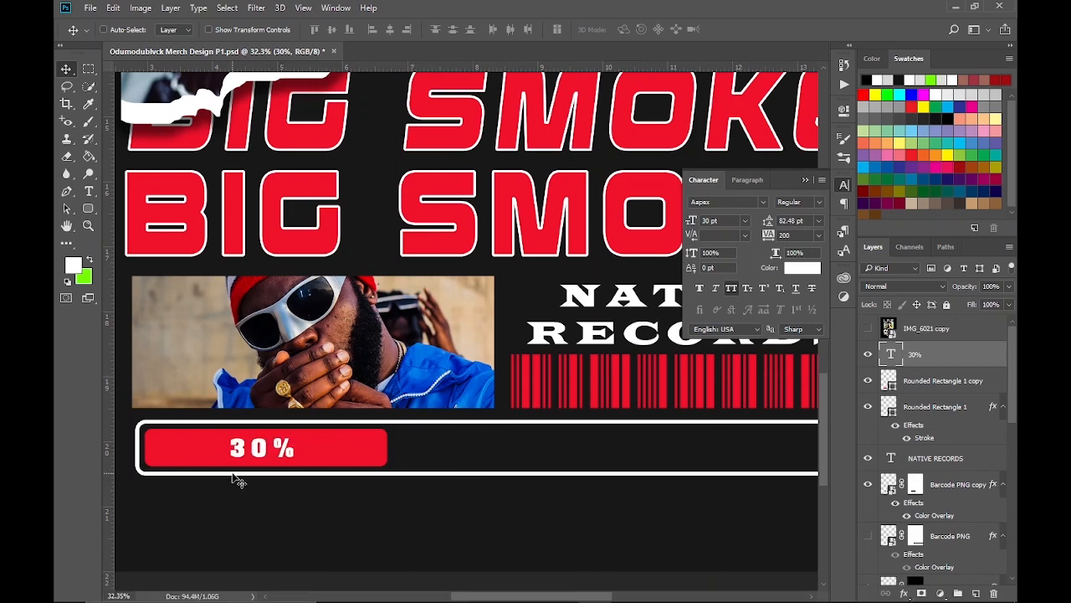
# Step: Stretch the 30% text slightly taller within the red bar
pyautogui.scroll(-3, 237, 480)
pyautogui.scroll(5, 392, 493)
pyautogui.hotkey('ctrl', 't')
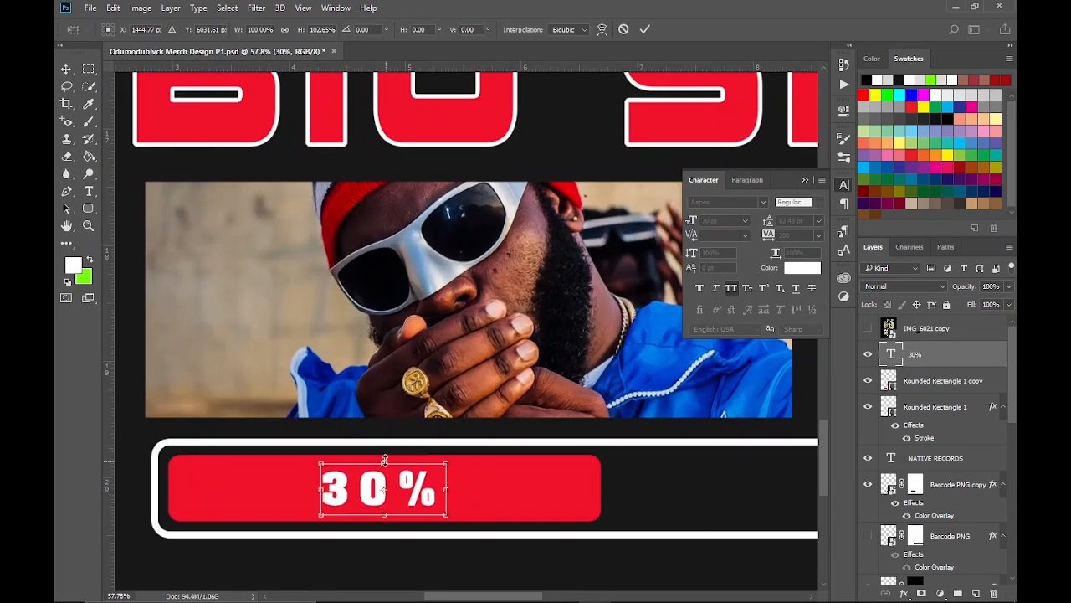
pyautogui.press('Return')
pyautogui.scroll(-3, 435, 444)
pyautogui.click(844, 67)
pyautogui.click(845, 67)
pyautogui.scroll(-4, 470, 379)
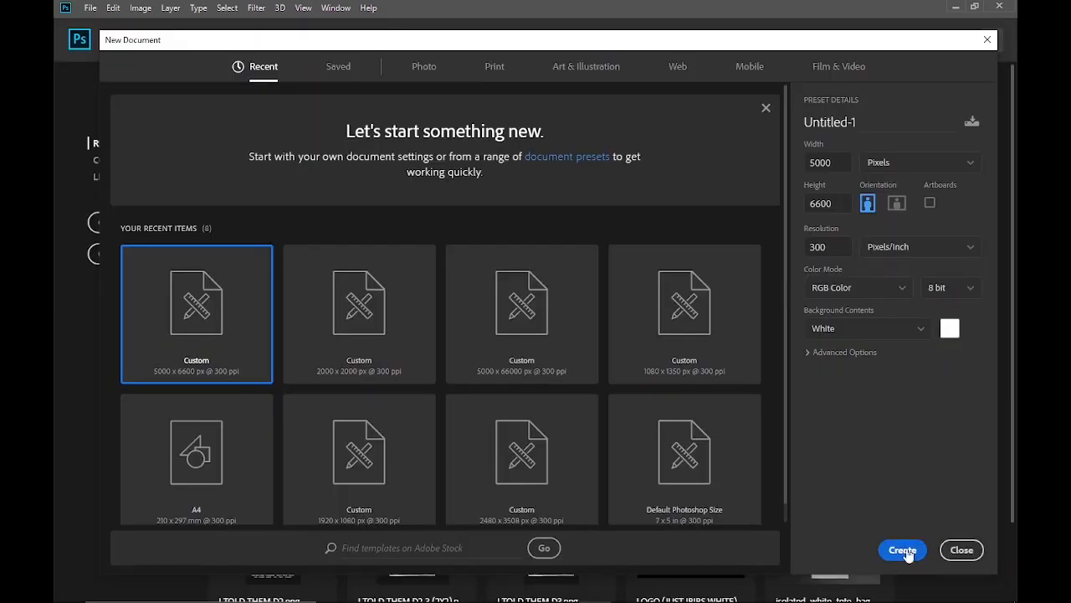
# Step: Create a white 5000 x 6600 px RGB document at 300 ppi and add a near-black solid color fill layer
pyautogui.click(909, 555)
pyautogui.click(940, 594)
pyautogui.click(874, 258)
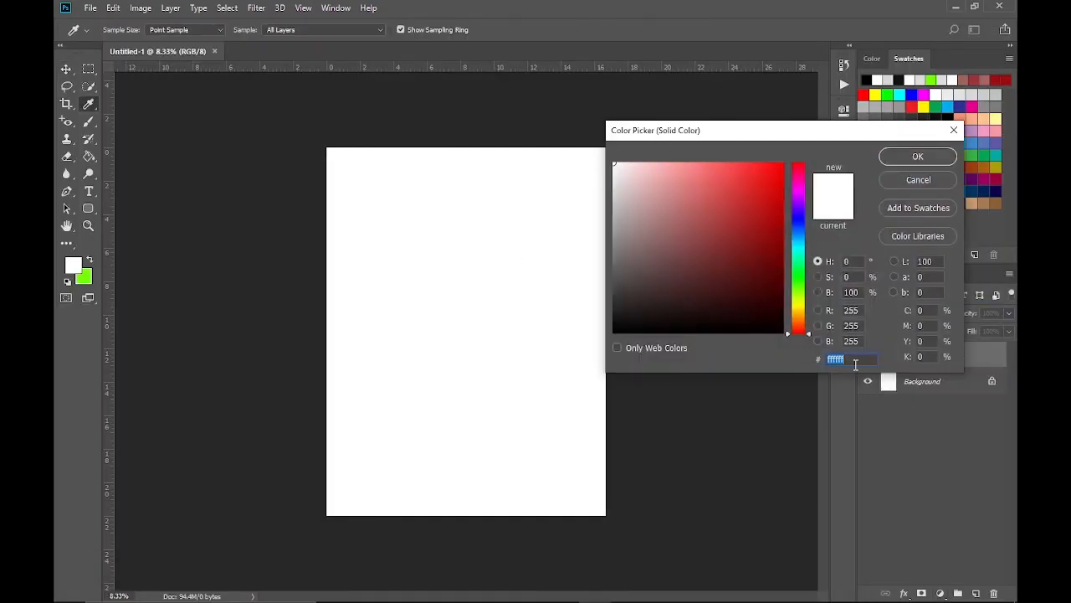
pyautogui.rightClick(837, 356)
pyautogui.click(753, 423)
pyautogui.click(922, 156)
pyautogui.hotkey('ctrl', '0')
# Step: Place the IMG_6028 Distress reference design on the canvas and enlarge it to the full canvas height
pyautogui.moveTo(575, 280); pyautogui.dragTo(469, 315)
pyautogui.press('Return')
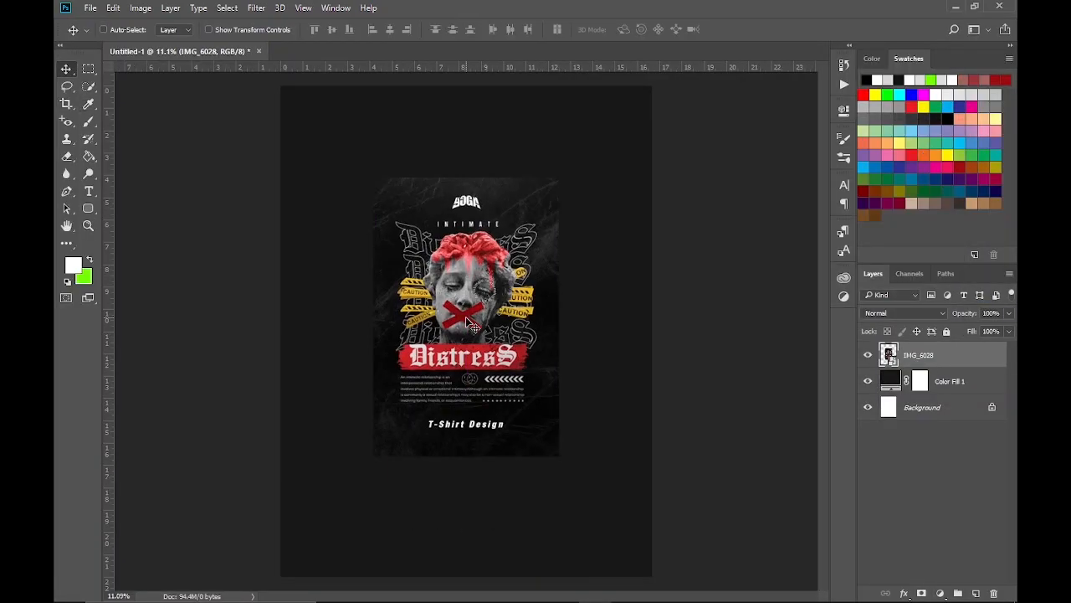
pyautogui.hotkey('ctrl', 't')
pyautogui.moveTo(564, 174); pyautogui.dragTo(636, 83)
pyautogui.press('Return')
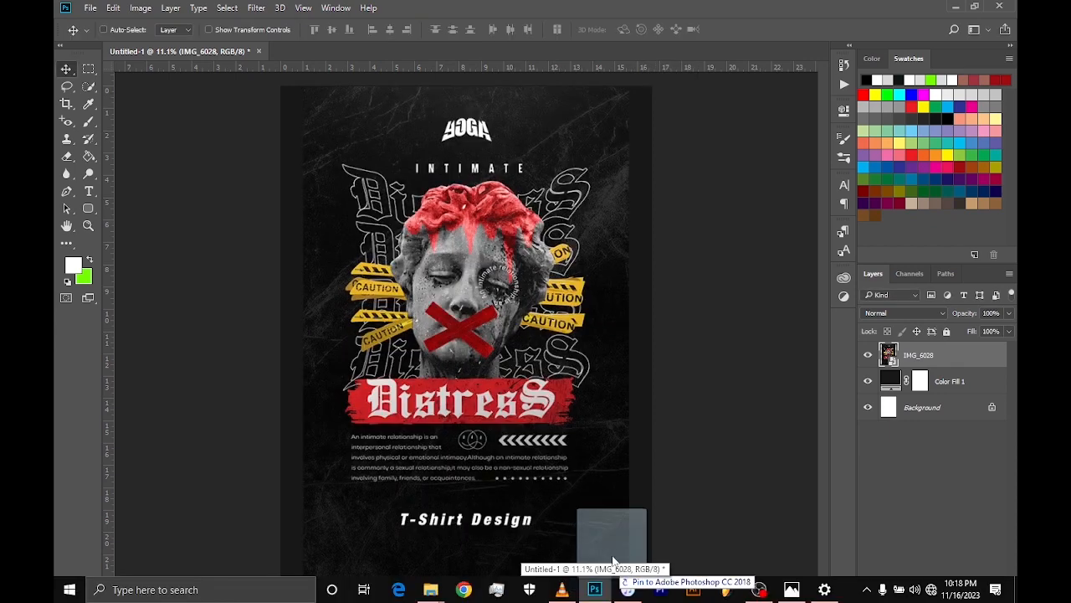
# Step: Place the Afro Station portrait above the reference and scale it to nearly the full canvas width
pyautogui.moveTo(619, 572); pyautogui.dragTo(542, 349)
pyautogui.moveTo(621, 177); pyautogui.dragTo(667, 158)
pyautogui.press('Return')
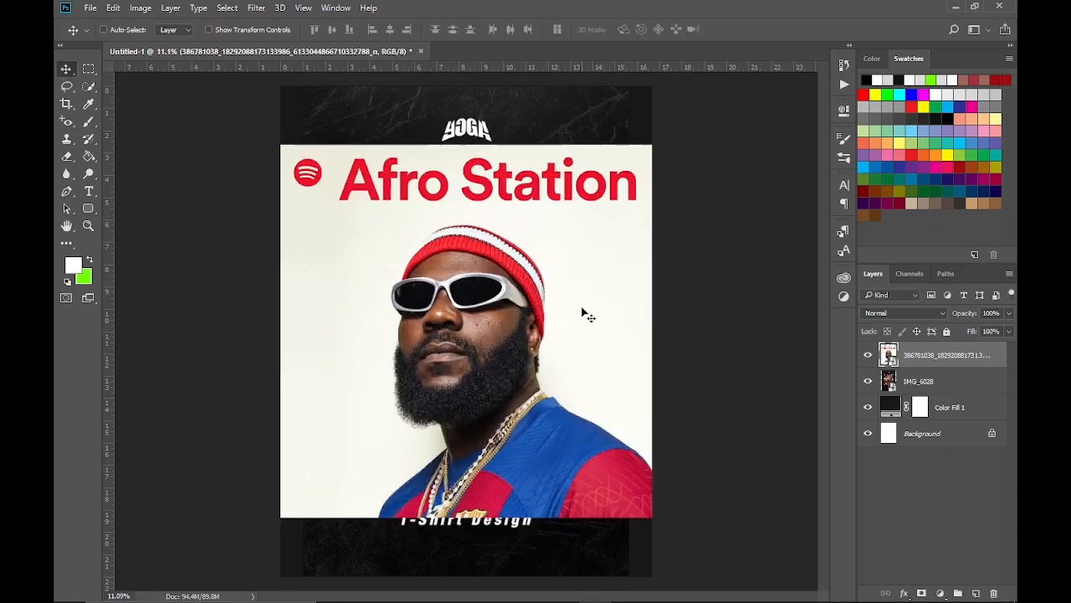
pyautogui.hotkey('ctrl', 't')
pyautogui.press('Return')
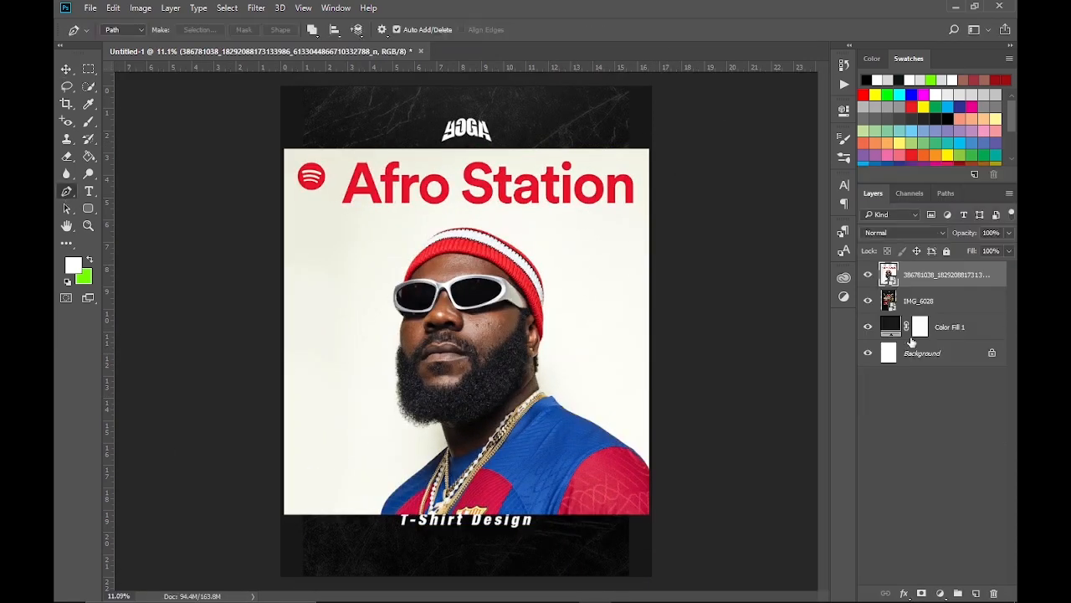
# Step: Trace a pen path along the left outline of the beard up to the cheek in the Afro Station portrait
pyautogui.scroll(8, 377, 513)
pyautogui.click(402, 521)
pyautogui.click(575, 364)
pyautogui.click(703, 253)
pyautogui.scroll(3, 653, 276)
pyautogui.click(599, 293)
pyautogui.scroll(4, 519, 293)
pyautogui.click(467, 273)
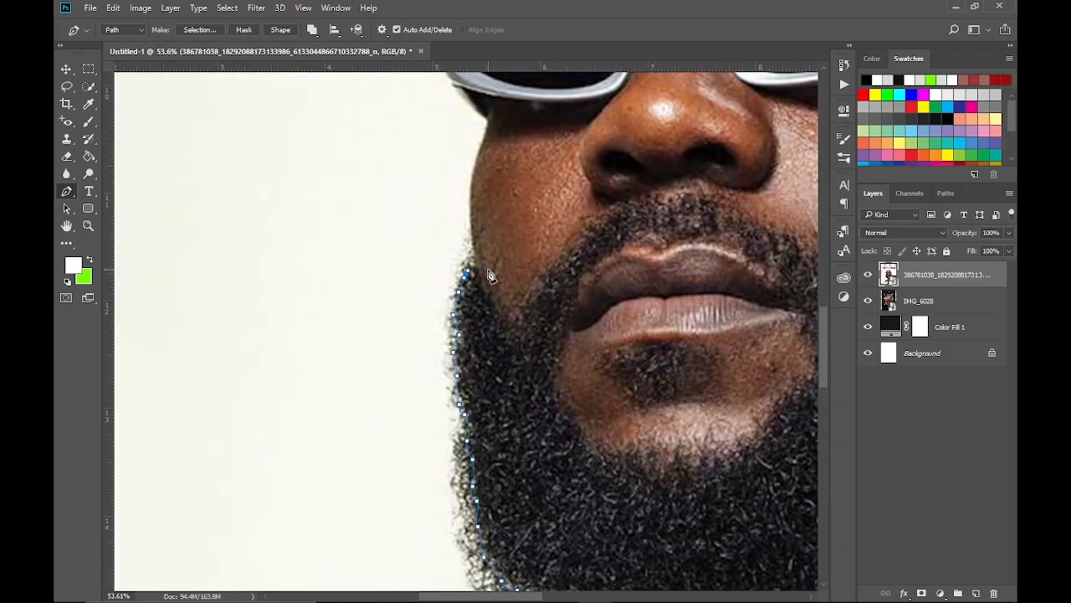
# Step: Continue the pen path up the cheek, around the sunglasses' left edge and onto the front of the red beanie
pyautogui.scroll(2, 488, 271)
pyautogui.click(470, 239)
pyautogui.scroll(3, 488, 271)
pyautogui.moveTo(494, 321); pyautogui.dragTo(488, 336)
pyautogui.scroll(4, 473, 335)
pyautogui.moveTo(434, 307); pyautogui.dragTo(443, 324)
pyautogui.scroll(4, 491, 335)
pyautogui.moveTo(628, 266); pyautogui.dragTo(698, 172)
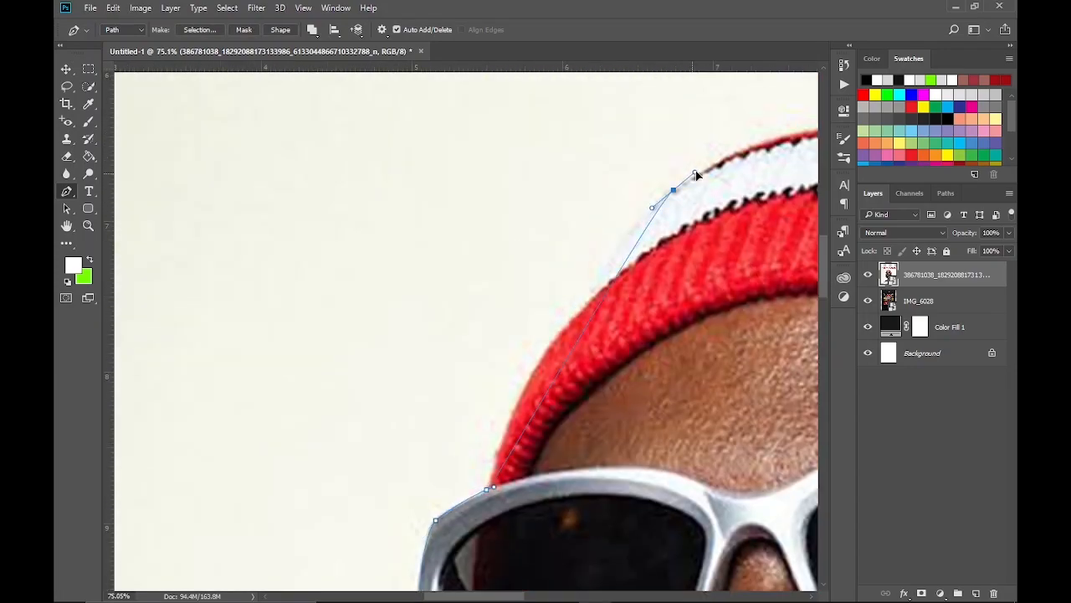
# Step: Extend the pen path over the crown and down the back of the beanie, past the ear to the hairline
pyautogui.scroll(-3, 669, 218)
pyautogui.moveTo(674, 222); pyautogui.dragTo(720, 248)
pyautogui.hscroll(4, 503, 251)
pyautogui.moveTo(571, 481); pyautogui.dragTo(614, 267)
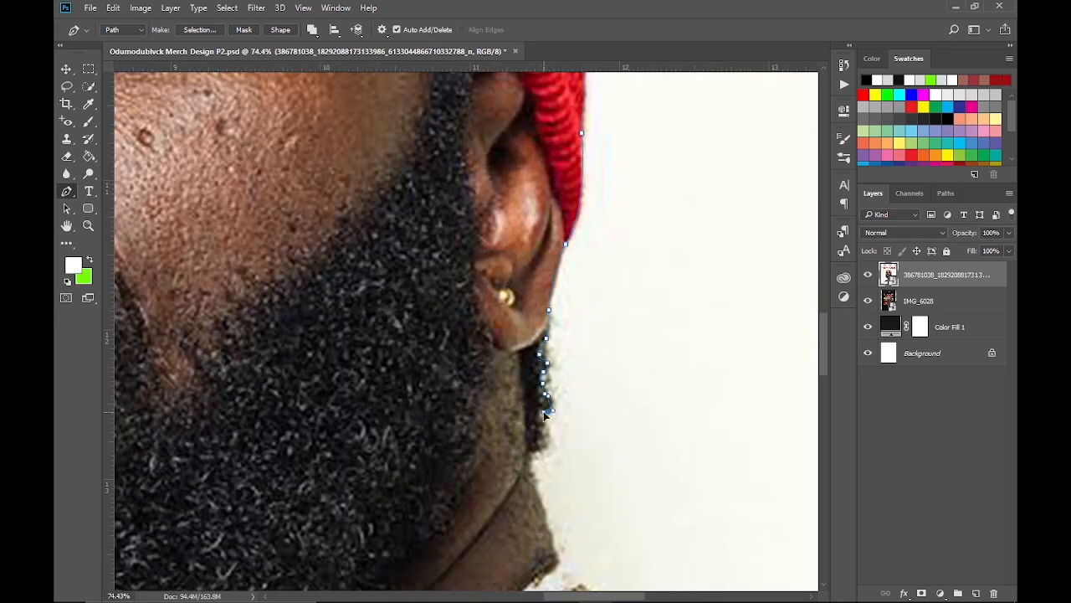
# Step: Carry the pen path down the neck and around the shirt's shoulders, closing the outline of the figure
pyautogui.scroll(-5, 508, 302)
pyautogui.click(508, 294)
pyautogui.moveTo(603, 368); pyautogui.dragTo(335, 260)
pyautogui.click(643, 424)
pyautogui.click(445, 303)
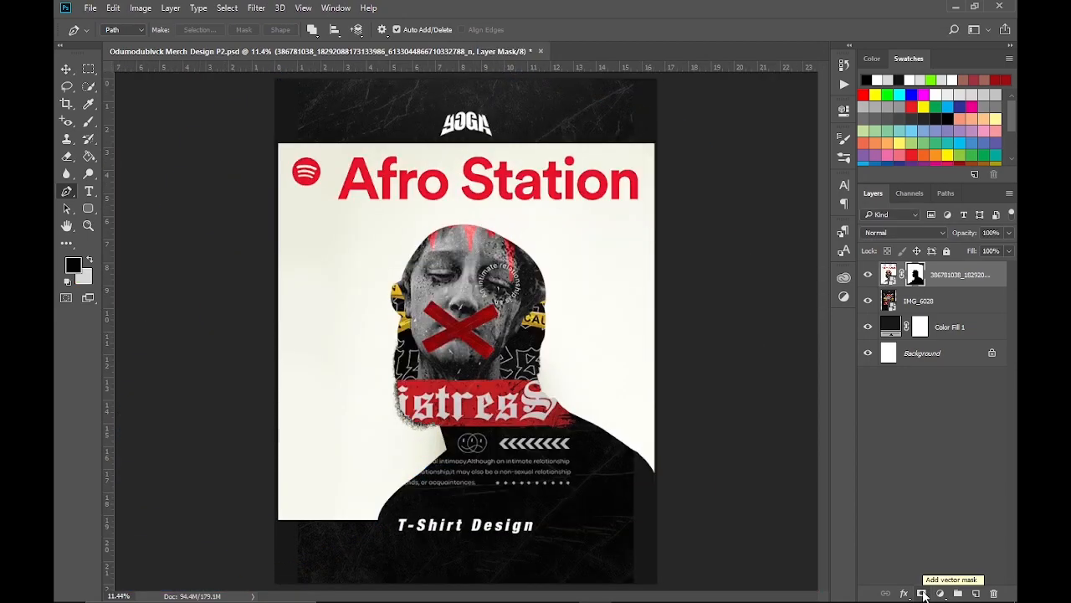
# Step: Mask the portrait with the traced outline so only the figure is kept, with a mask feather of 0.1 px
pyautogui.click(922, 592)
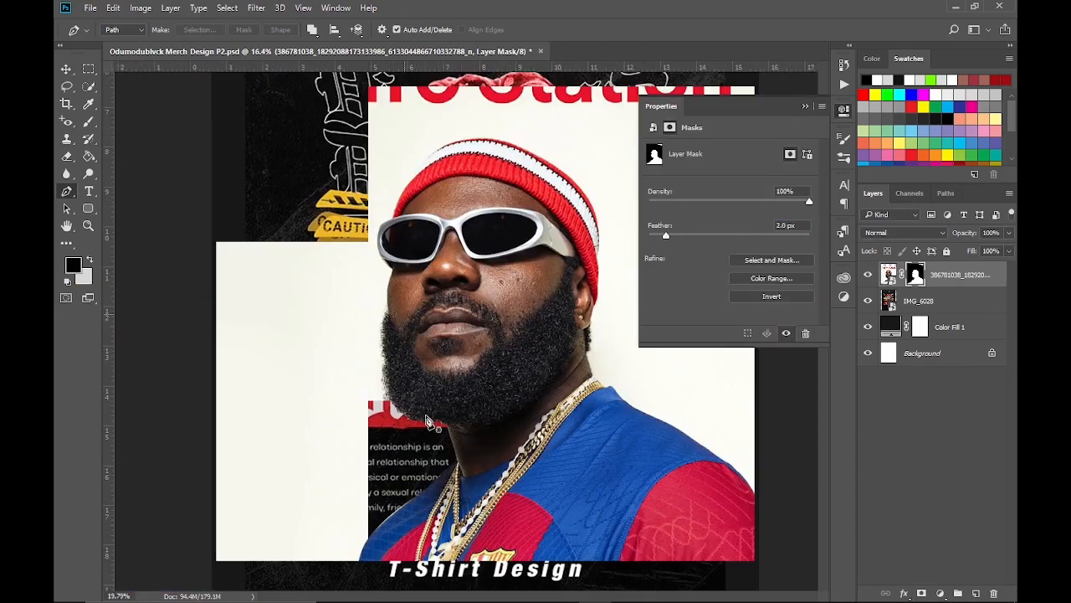
pyautogui.scroll(5, 394, 338)
pyautogui.moveTo(666, 236)
pyautogui.mouseDown()
pyautogui.moveTo(706, 235)
pyautogui.moveTo(649, 235)
pyautogui.mouseUp()
# Step: Black out the leftover background areas beside the beard and shoulders in the portrait's layer mask
pyautogui.rightClick(402, 351)
pyautogui.click(611, 167)
pyautogui.press('l')
pyautogui.moveTo(321, 397); pyautogui.dragTo(320, 391)
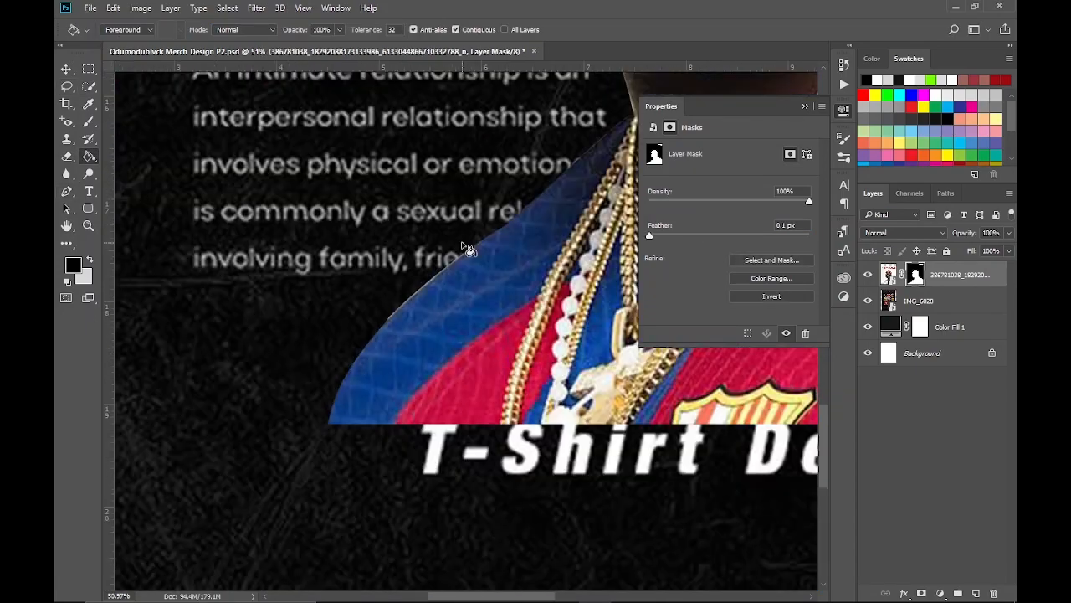
pyautogui.scroll(3, 172, 447)
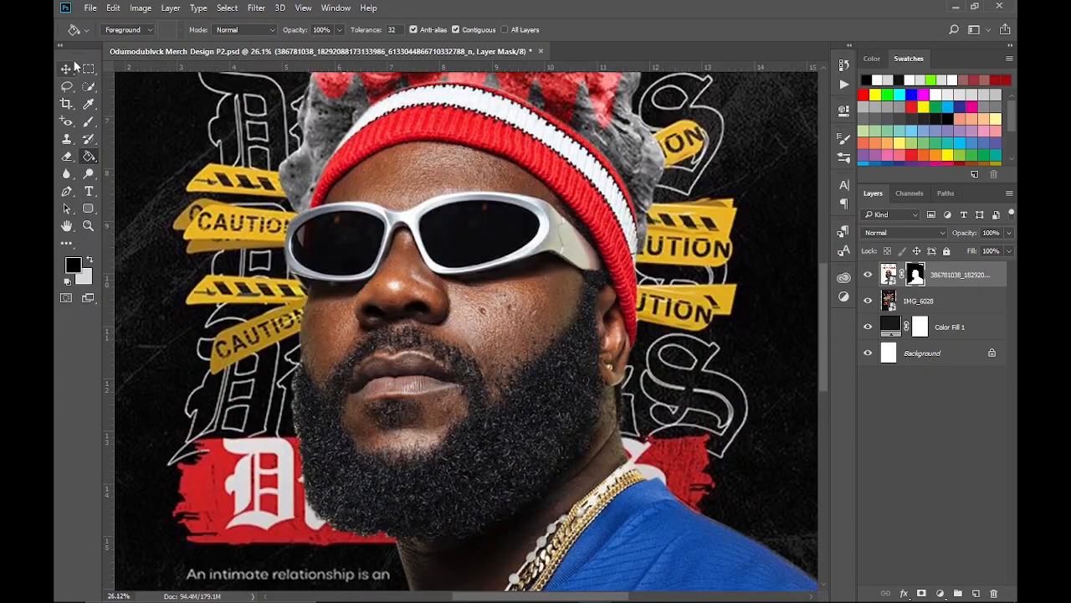
# Step: Duplicate the masked portrait layer, hide the original and rasterize the copy
pyautogui.press('v')
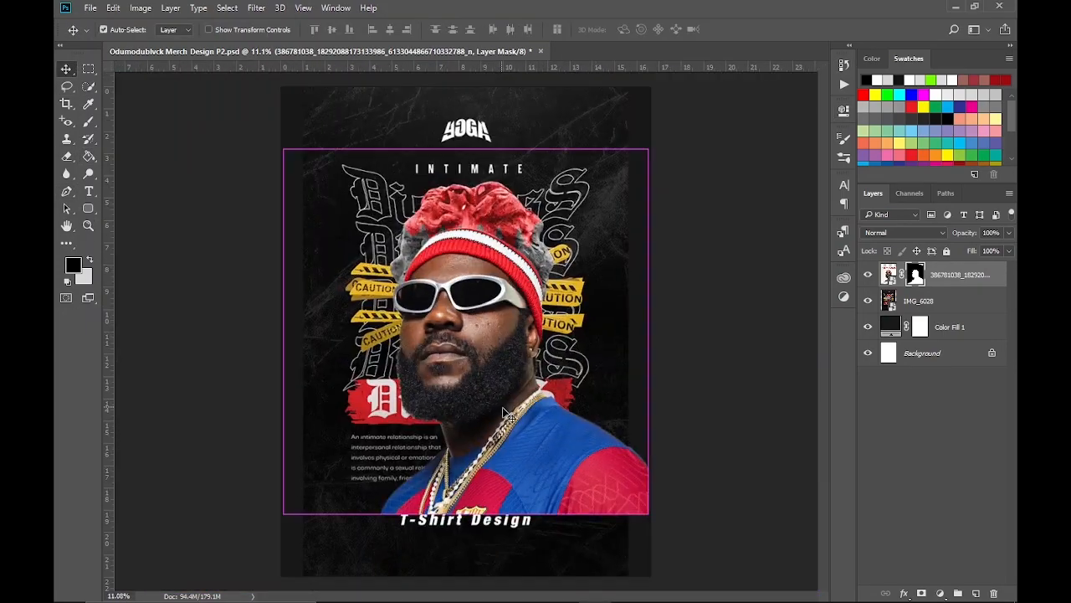
pyautogui.rightClick(938, 300)
pyautogui.click(709, 335)
# Step: Retouch the skin blemishes on the cheeks and forehead of the portrait copy with the Patch tool
pyautogui.scroll(10, 469, 318)
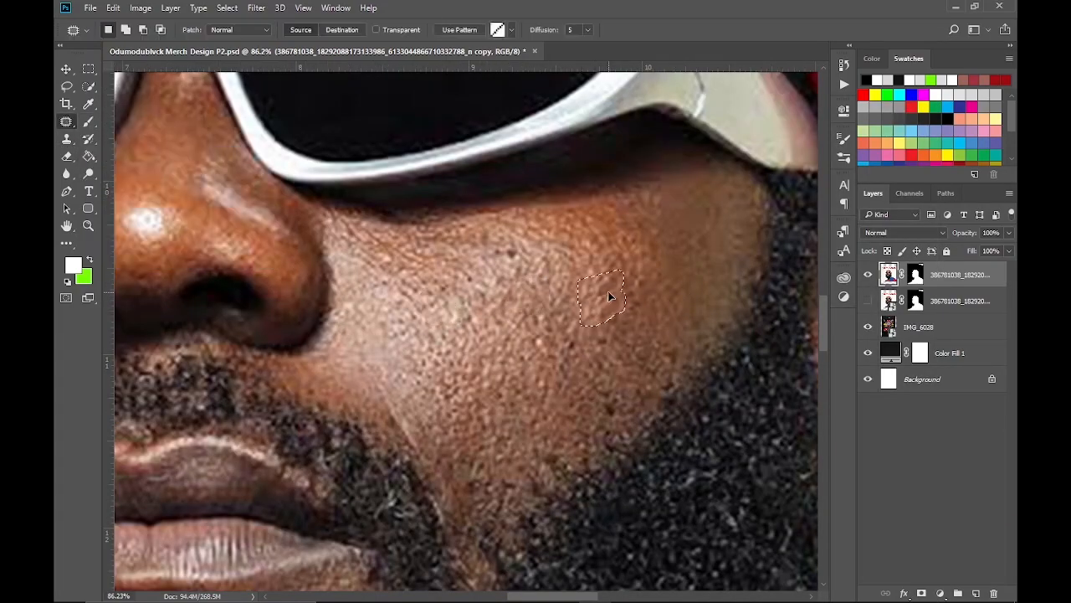
pyautogui.scroll(-4, 626, 295)
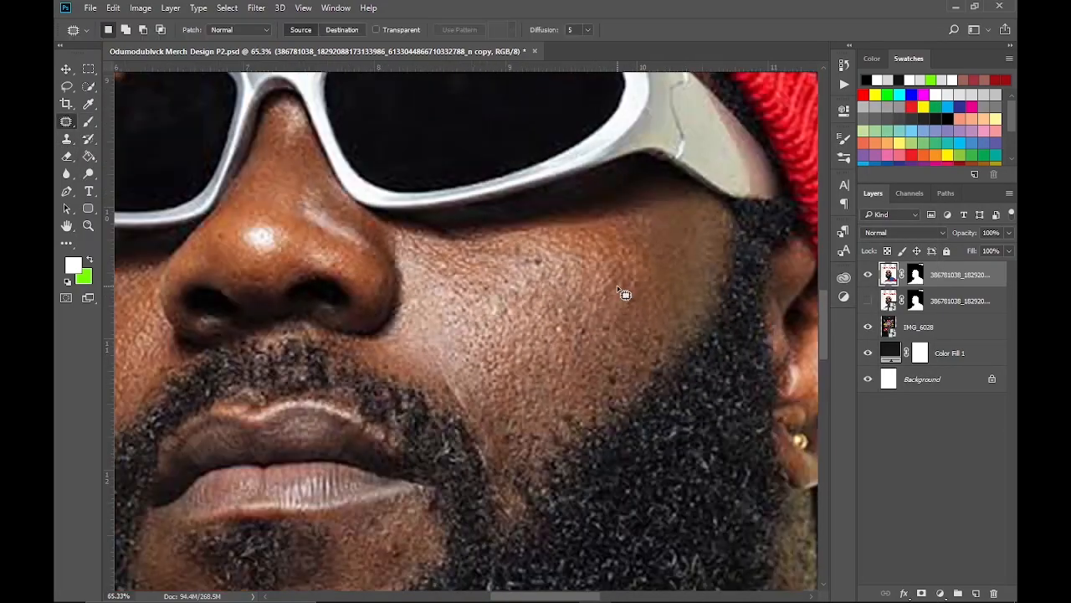
pyautogui.scroll(4, 234, 287)
pyautogui.scroll(4, 358, 335)
pyautogui.moveTo(350, 184); pyautogui.dragTo(350, 210)
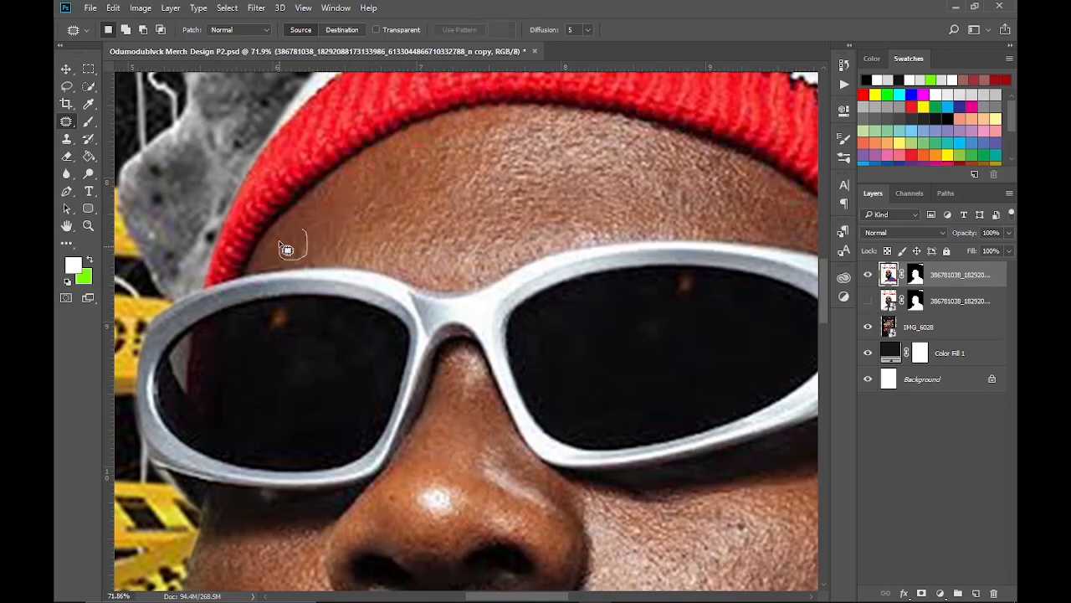
pyautogui.scroll(-4, 287, 249)
pyautogui.scroll(4, 454, 341)
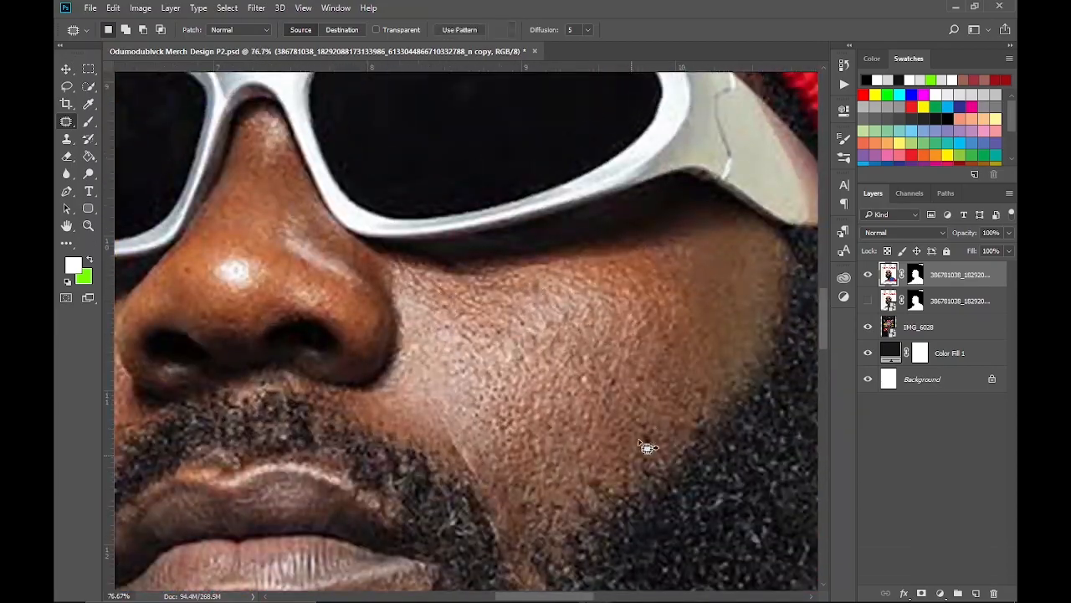
pyautogui.scroll(-5, 669, 402)
pyautogui.scroll(5, 464, 329)
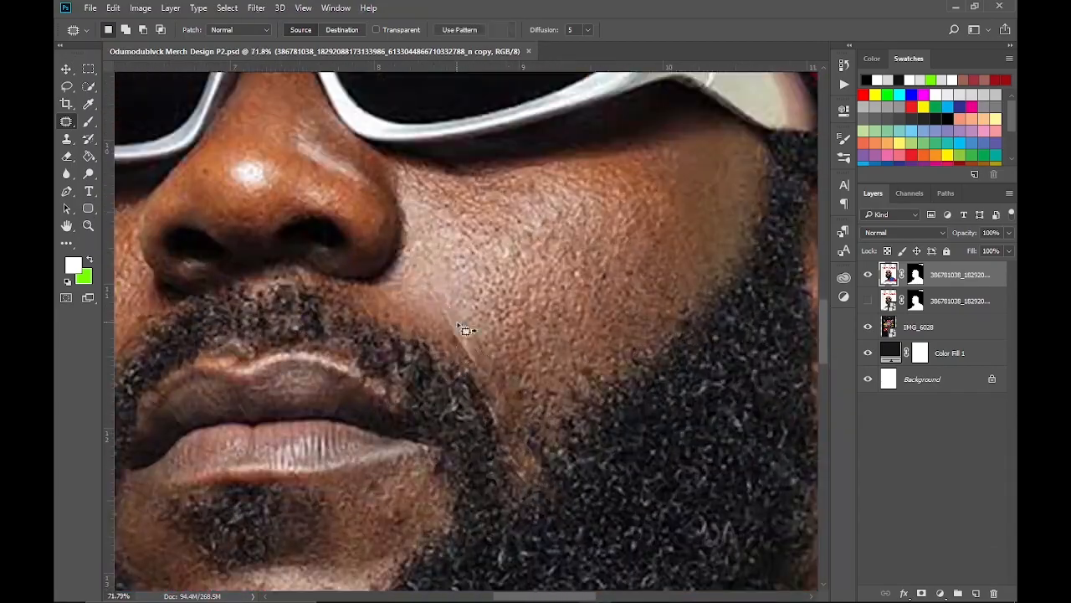
pyautogui.scroll(-5, 465, 329)
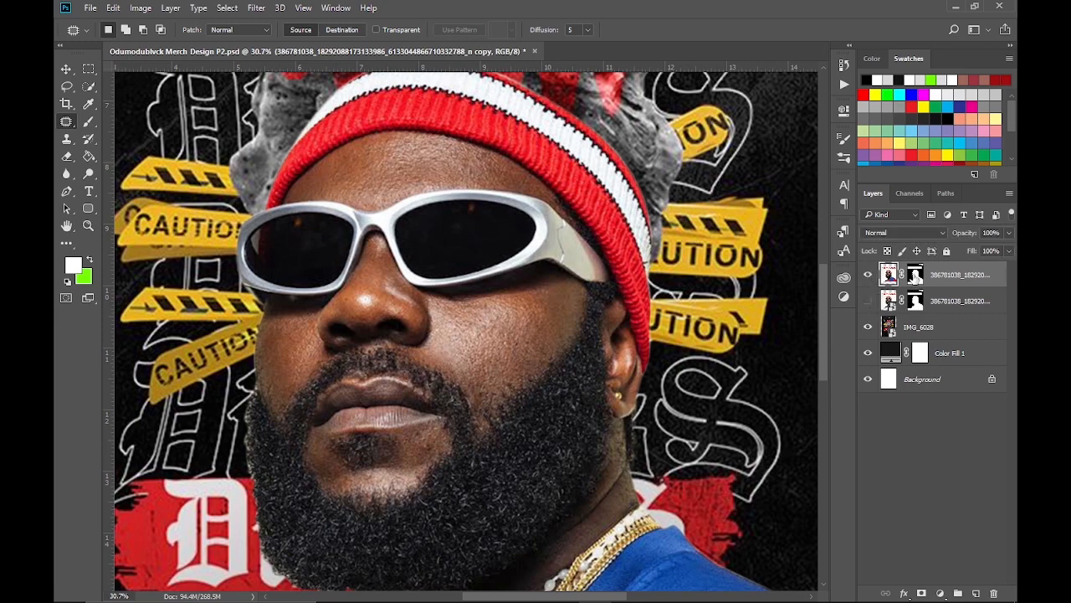
# Step: Convert the retouched portrait copy to a smart object while keeping its layer mask
pyautogui.click(913, 271)
pyautogui.scroll(-1, 486, 325)
pyautogui.scroll(-4, 645, 218)
pyautogui.rightClick(946, 274)
pyautogui.click(732, 267)
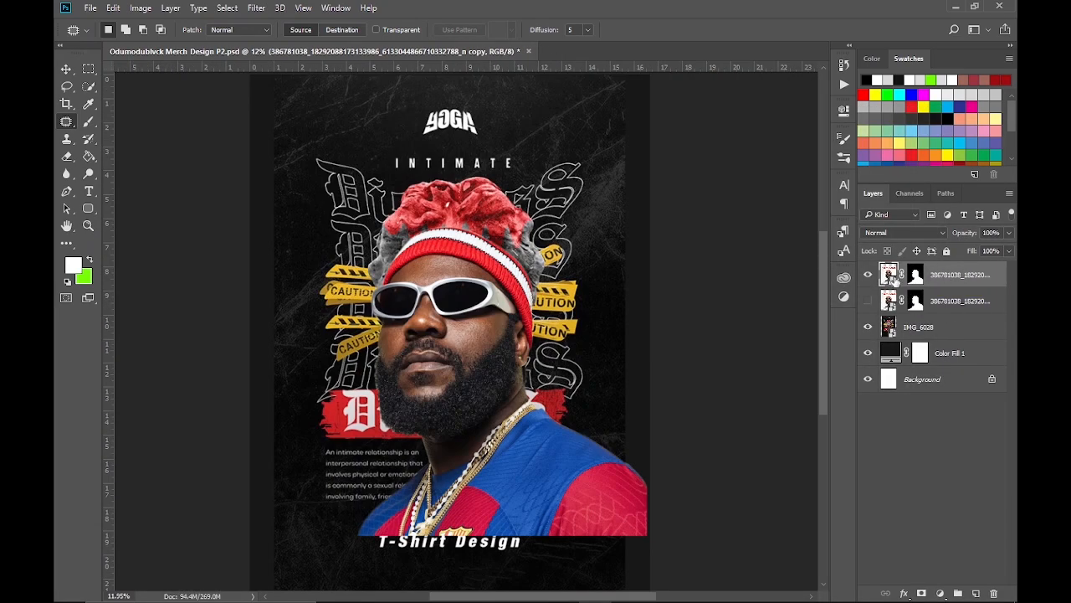
# Step: Apply Camera Raw with sharpening 30, luminance noise reduction 20, contrast +30, shadows +5, whites -25, blacks +12, clarity +26, vibrance +18 and saturation +11
pyautogui.click(329, 87)
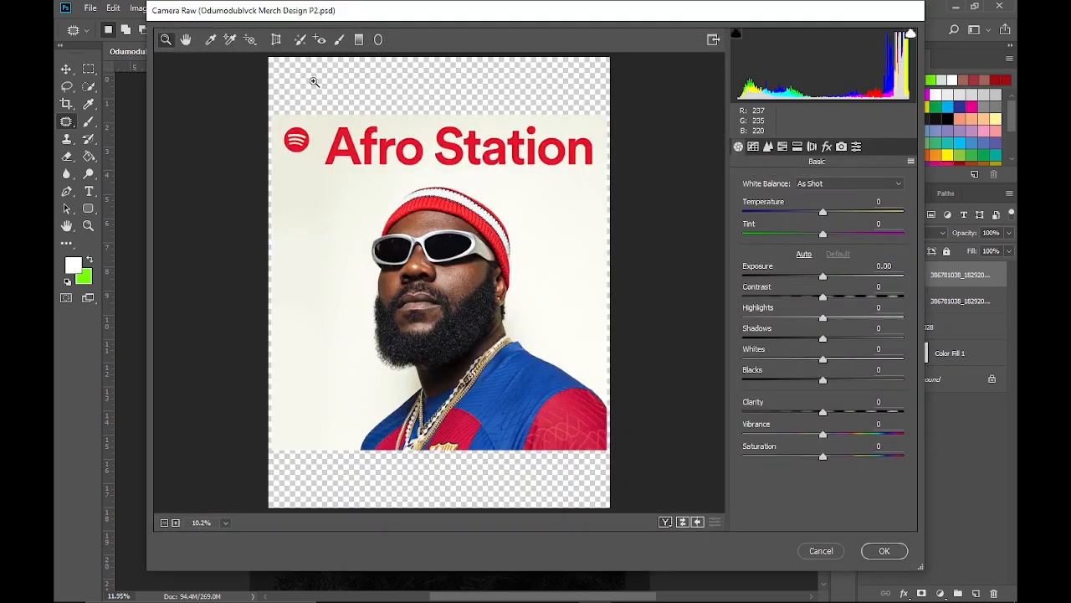
pyautogui.click(770, 146)
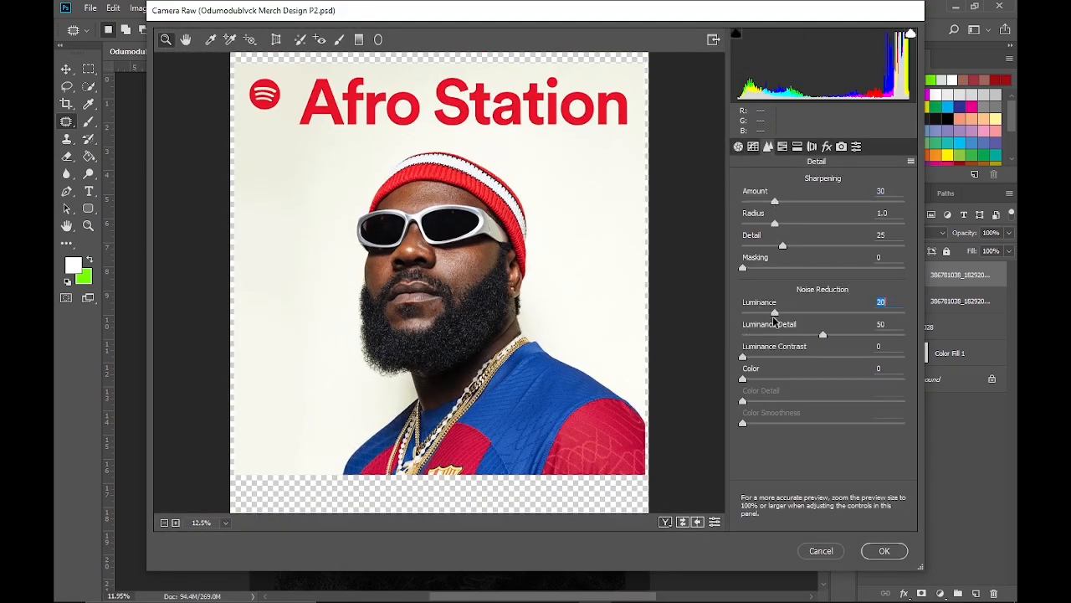
pyautogui.click(738, 147)
pyautogui.moveTo(823, 298); pyautogui.dragTo(841, 300)
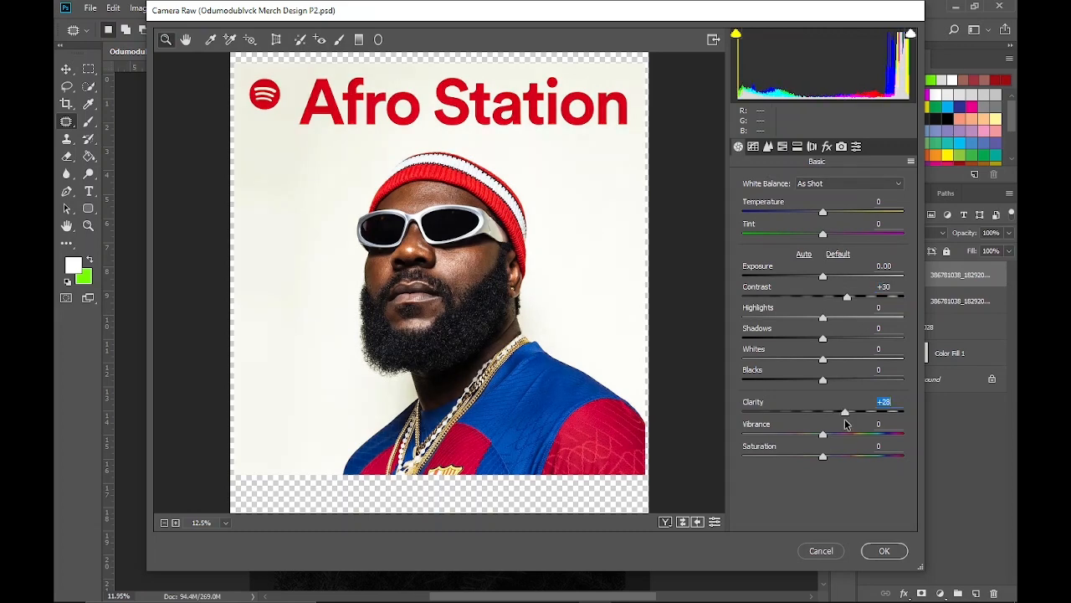
pyautogui.moveTo(823, 338); pyautogui.dragTo(804, 376)
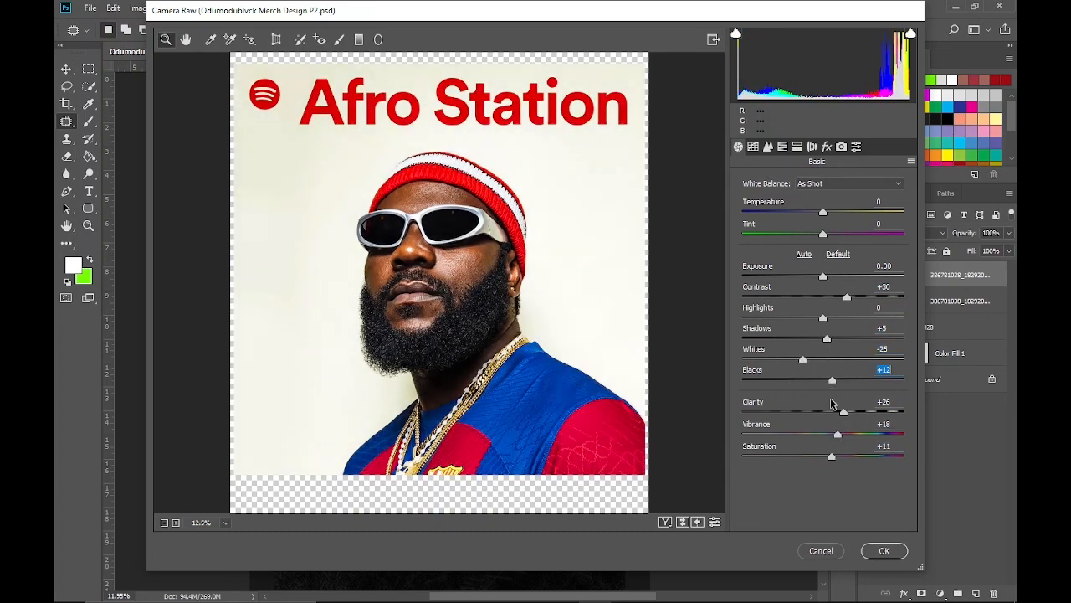
pyautogui.click(884, 549)
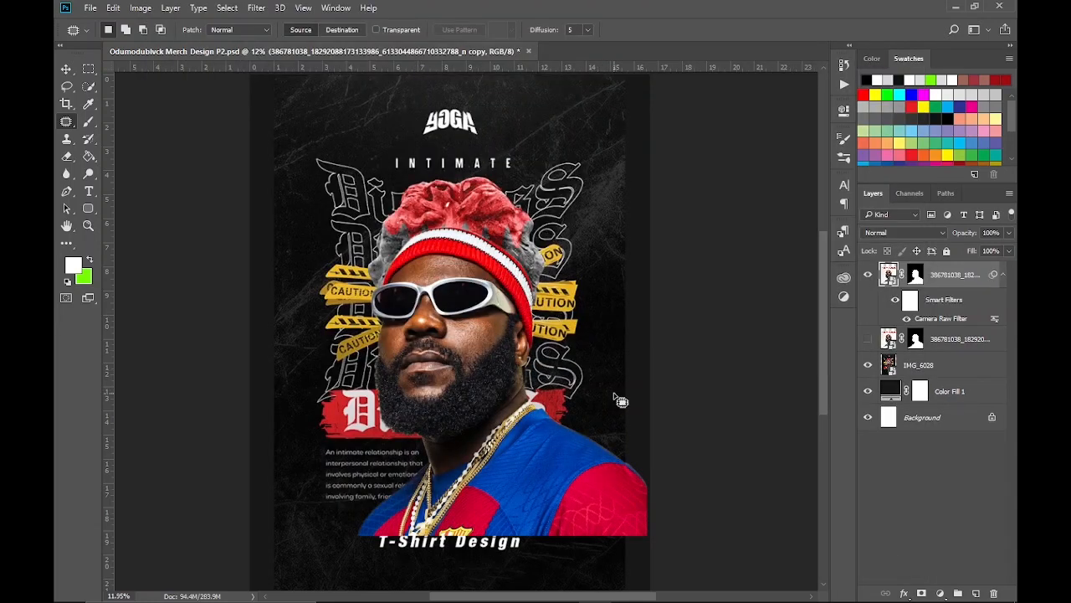
# Step: Duplicate the filtered portrait and move the cutout up and to the left over the reference
pyautogui.hotkey('ctrl', 'j')
pyautogui.press('v')
pyautogui.moveTo(524, 429); pyautogui.dragTo(478, 364)
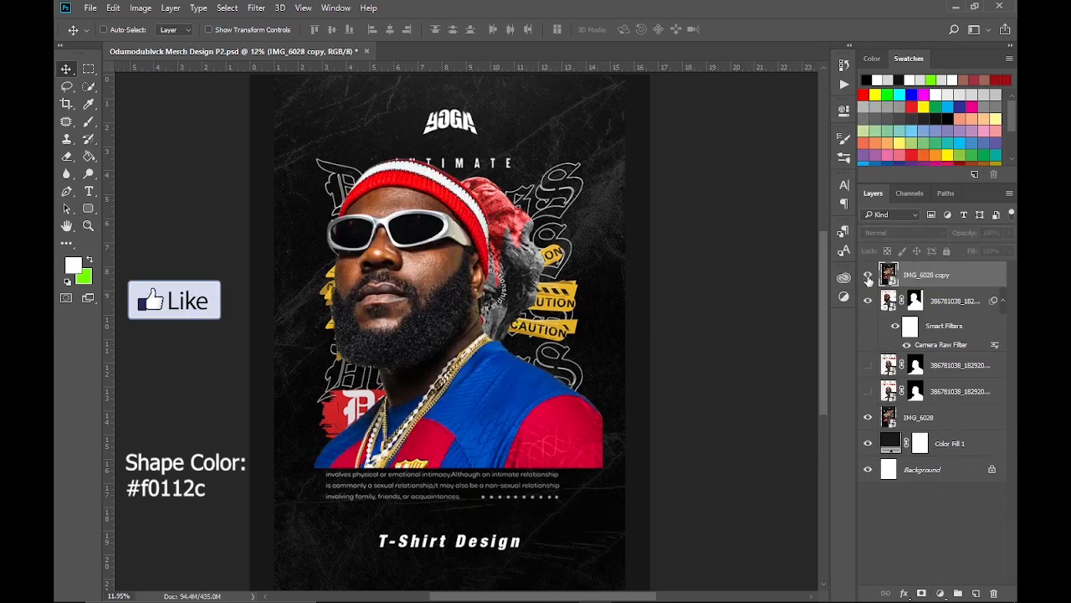
# Step: Draw a 1054 x 1054 px rounded rectangle with 10 px corners beside the chest and color it #f0112c
pyautogui.click(89, 210)
pyautogui.moveTo(303, 409); pyautogui.dragTo(389, 494)
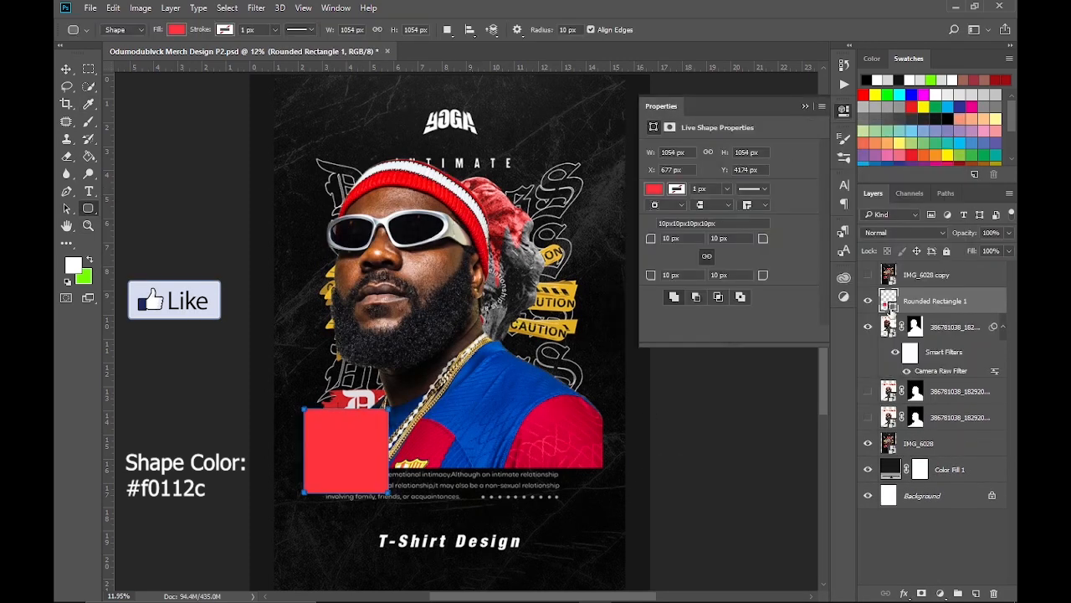
pyautogui.doubleClick(890, 308)
pyautogui.write('f0112c')
pyautogui.press('Return')
# Step: Widen the red rectangle to 3930 px with 60 px corners and mask both ends into ragged brush-stroke edges
pyautogui.hotkey('ctrl', 't')
pyautogui.moveTo(389, 451); pyautogui.dragTo(617, 472)
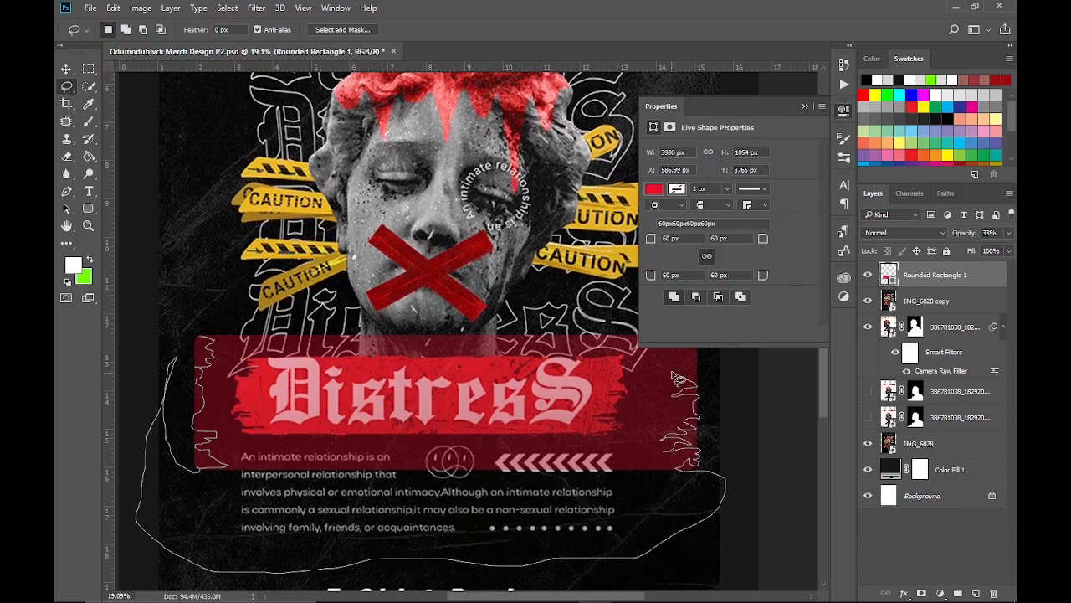
pyautogui.click(843, 111)
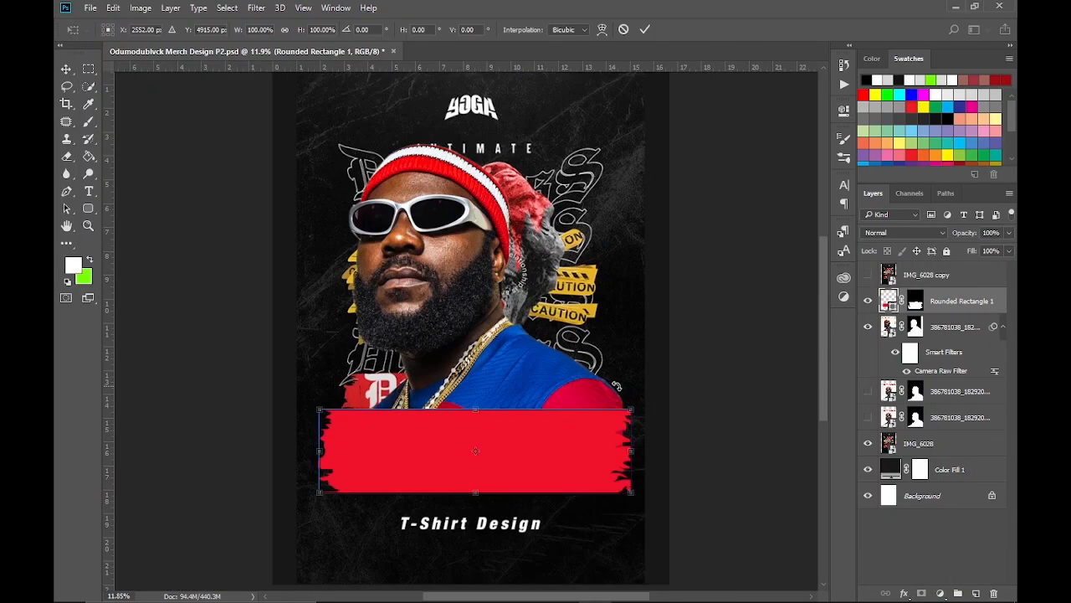
# Step: Reduce the red brush bar's height and position it across the bottom edge of the portrait
pyautogui.moveTo(569, 481); pyautogui.dragTo(565, 446)
pyautogui.rightClick(538, 428)
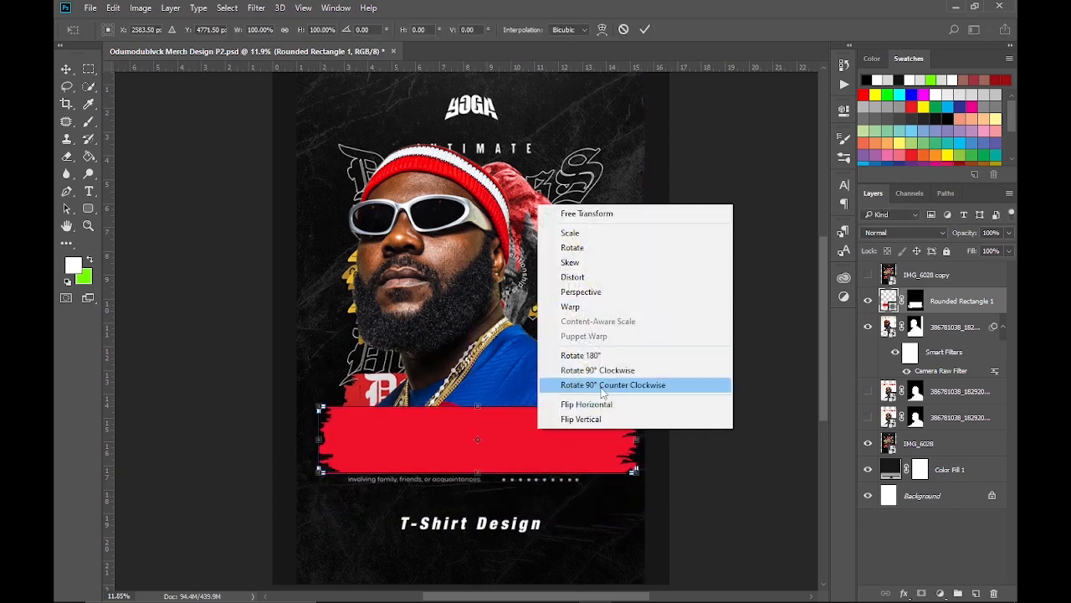
pyautogui.click(645, 29)
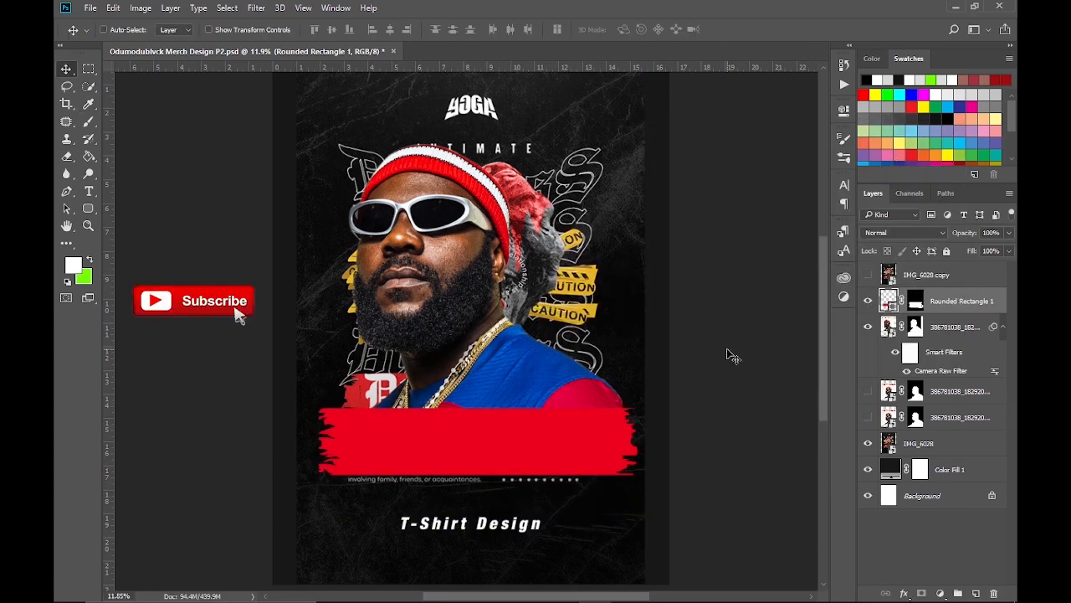
# Step: Hide the Distress reference, widen the red bar slightly on both sides and nudge it down
pyautogui.click(868, 443)
pyautogui.moveTo(452, 446); pyautogui.dragTo(460, 457)
pyautogui.hotkey('ctrl', 'z')
pyautogui.hotkey('ctrl', 't')
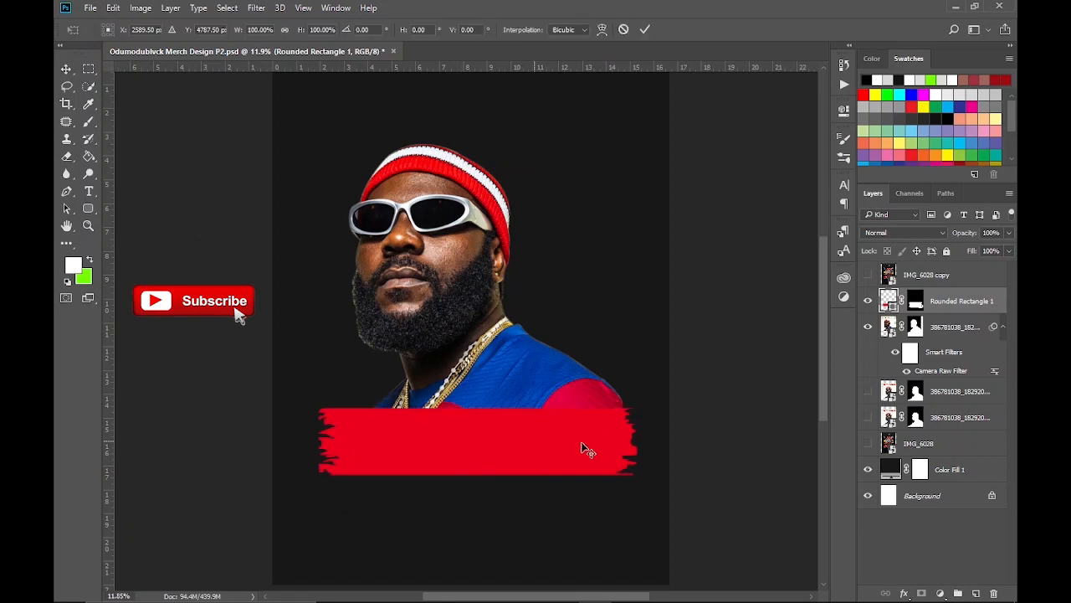
pyautogui.moveTo(638, 441); pyautogui.dragTo(645, 441)
pyautogui.click(644, 30)
pyautogui.hotkey('shift', 'Down')
pyautogui.click(868, 443)
pyautogui.click(868, 442)
# Step: Add the white heading text ODUMODUBLVCK above the head in Korataki ExtraBold at 72 pt
pyautogui.press('t')
pyautogui.click(492, 125)
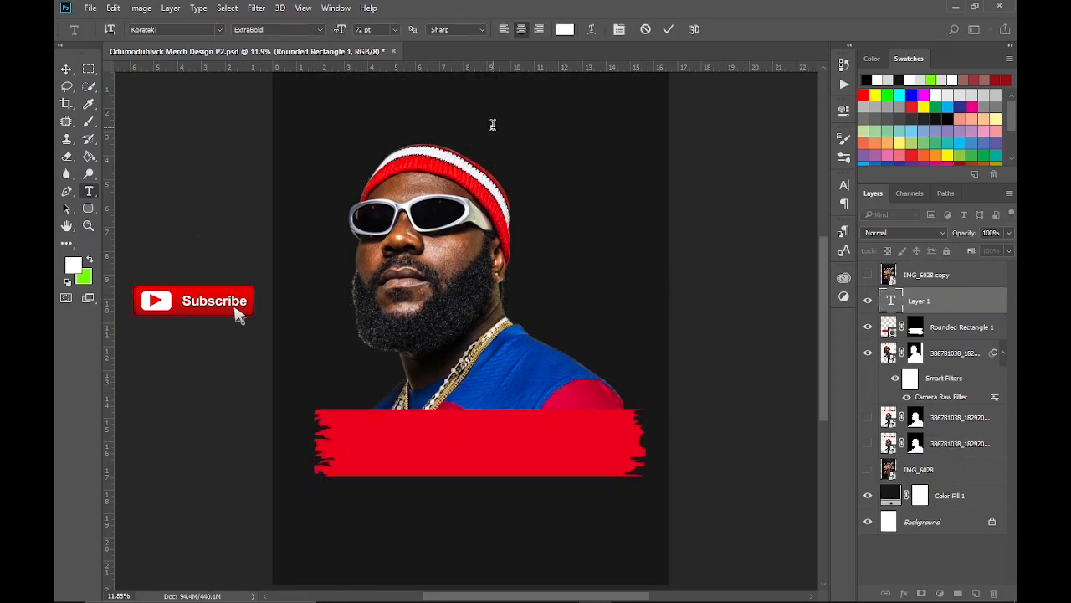
pyautogui.write('ODU')
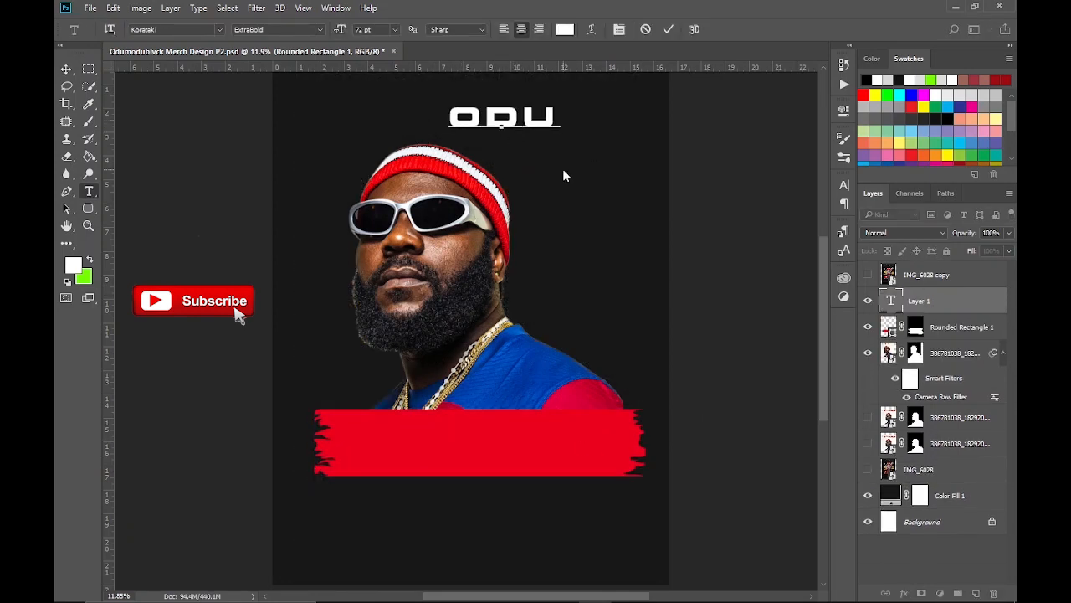
pyautogui.write('MODUBLVCK')
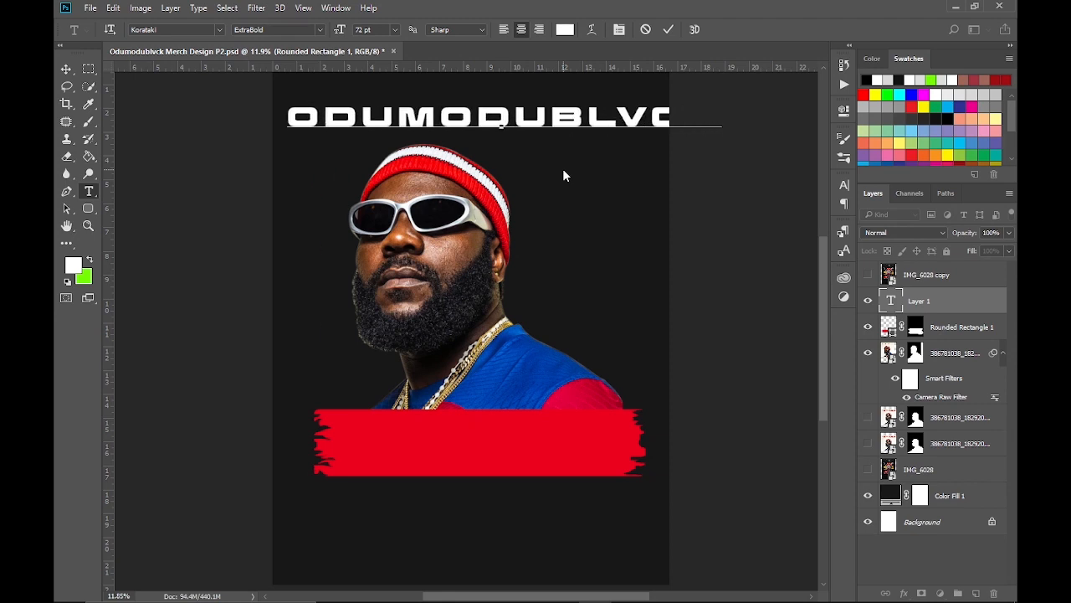
pyautogui.click(668, 29)
pyautogui.rightClick(966, 312)
pyautogui.click(862, 422)
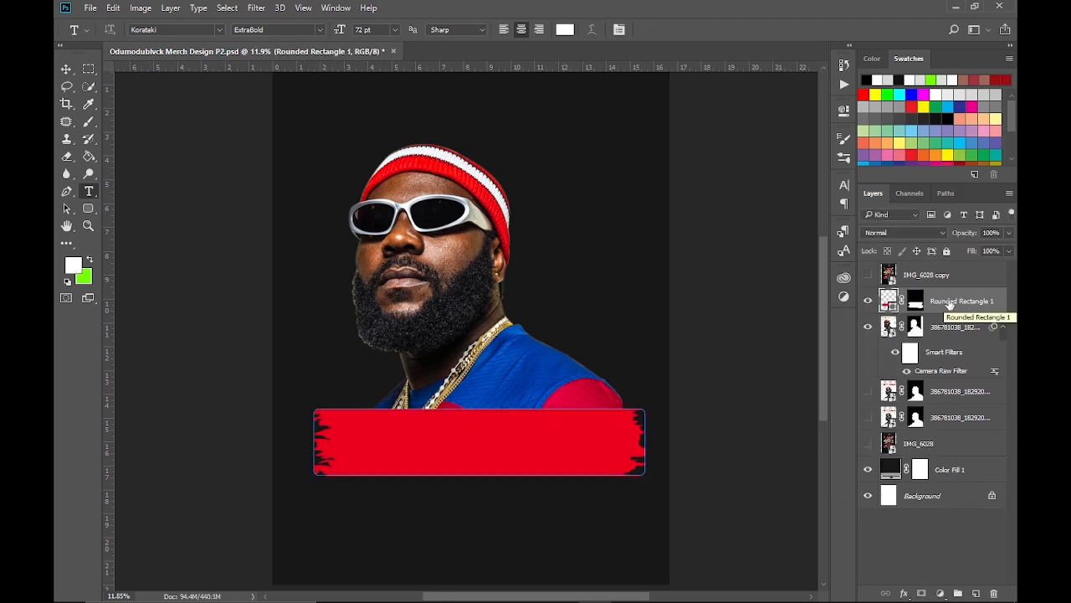
# Step: Scale the ODUMODUBLVCK heading to 73.15% and fit it within the canvas above the beanie
pyautogui.click(306, 119)
pyautogui.moveTo(443, 109); pyautogui.dragTo(598, 119)
pyautogui.hotkey('ctrl', 't')
pyautogui.moveTo(675, 106); pyautogui.dragTo(619, 108)
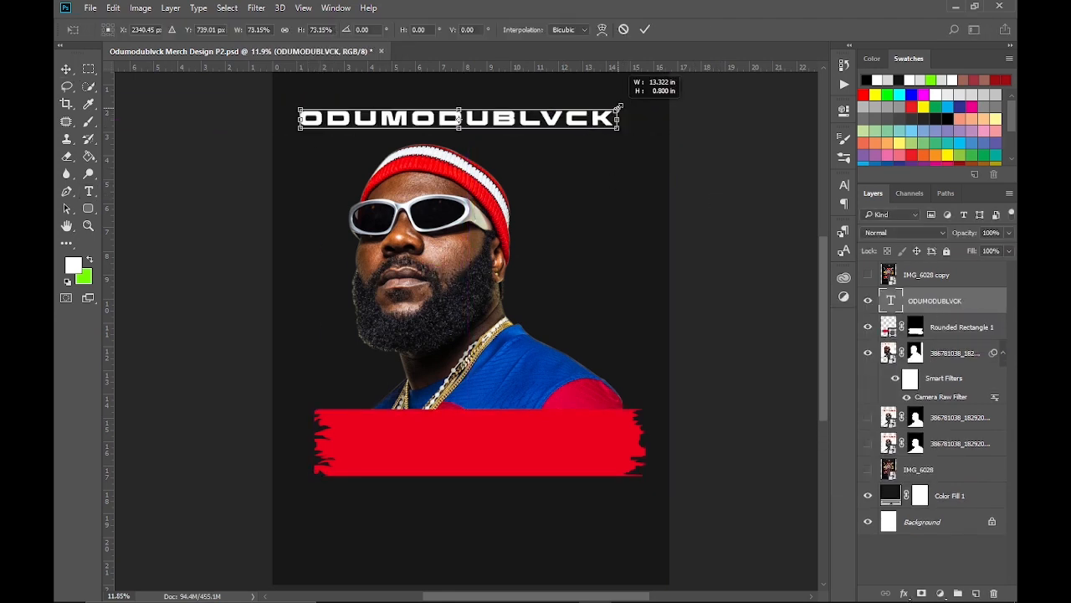
pyautogui.press('Return')
# Step: Show the Distress reference underneath and try the 13_Misa font on the ODUMODUBLVCK heading
pyautogui.click(844, 184)
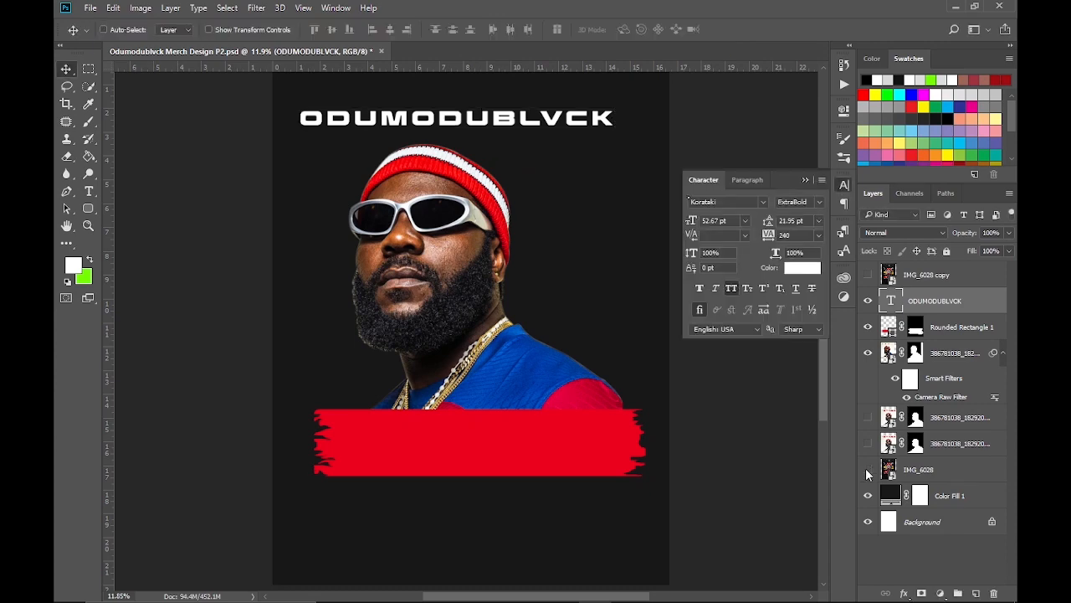
pyautogui.click(867, 471)
pyautogui.click(763, 202)
pyautogui.click(967, 289)
# Step: Toggle the top copy of the reference to compare its heading style with the current design
pyautogui.click(914, 280)
pyautogui.click(868, 277)
pyautogui.click(867, 277)
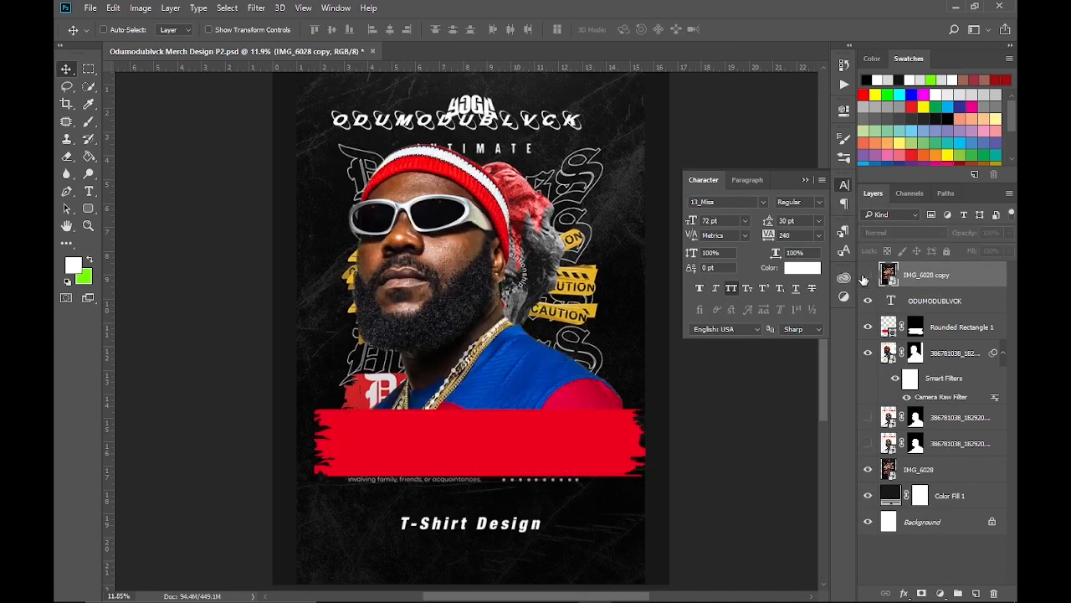
pyautogui.click(868, 277)
pyautogui.click(867, 277)
# Step: Hide the reference layer and change the ODUMODUBLVCK heading font to Abduction
pyautogui.click(868, 469)
pyautogui.click(937, 301)
pyautogui.click(764, 202)
pyautogui.scroll(-1, 856, 494)
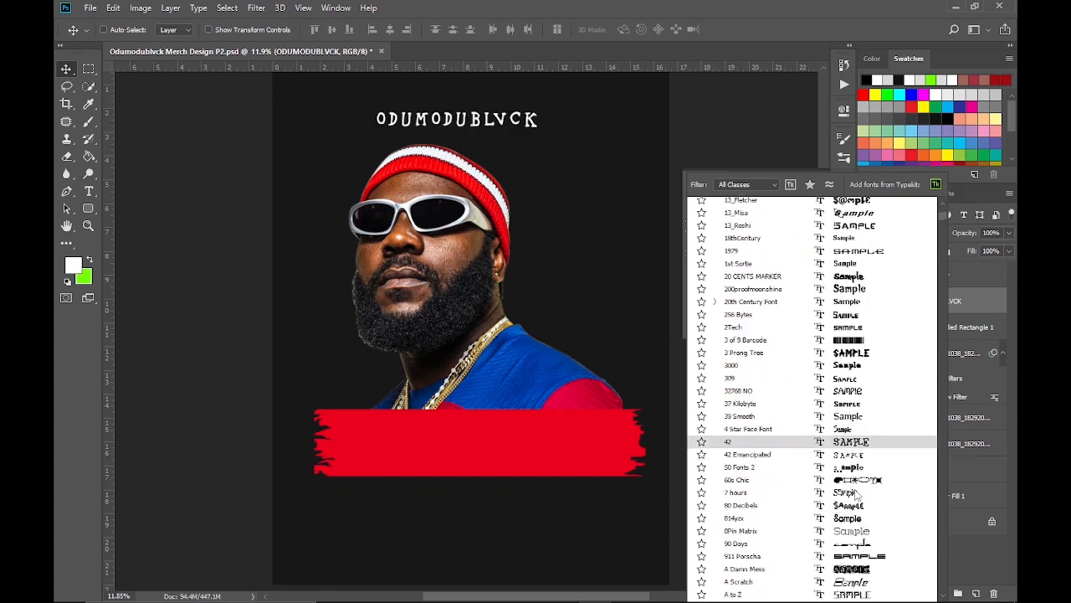
pyautogui.scroll(-1, 862, 503)
pyautogui.press('Down')
pyautogui.press('Down')
pyautogui.press('Down')
pyautogui.press('Down')
pyautogui.press('Down')
pyautogui.press('Down')
pyautogui.press('Down')
pyautogui.press('Down')
pyautogui.press('Down')
pyautogui.press('Down')
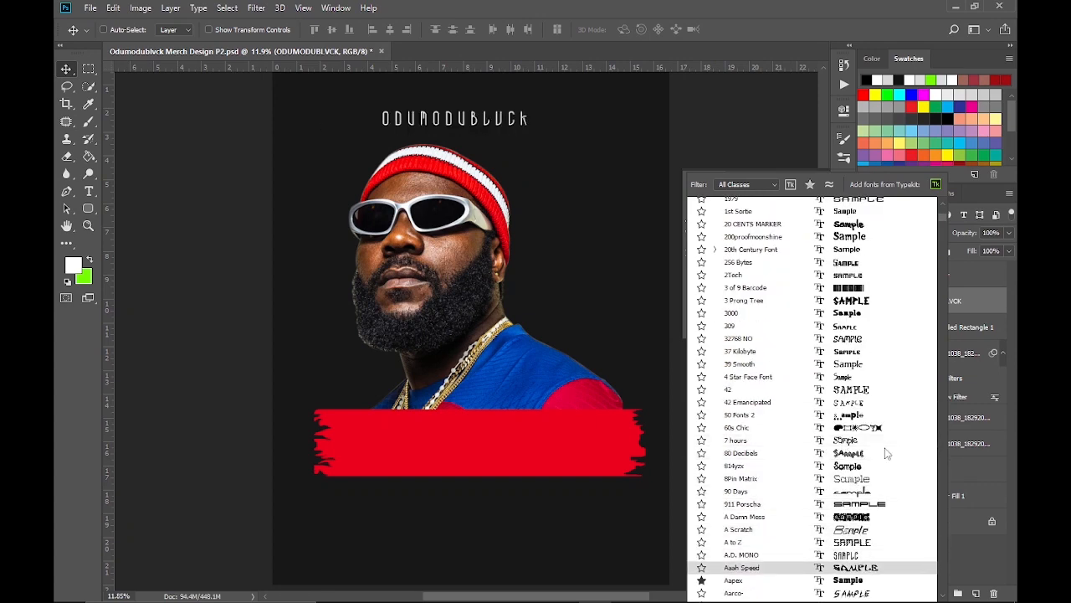
pyautogui.press('Down')
pyautogui.press('Down')
pyautogui.press('Down')
pyautogui.press('Down')
pyautogui.press('Down')
pyautogui.press('Down')
pyautogui.press('Down')
pyautogui.press('Down')
pyautogui.press('Down')
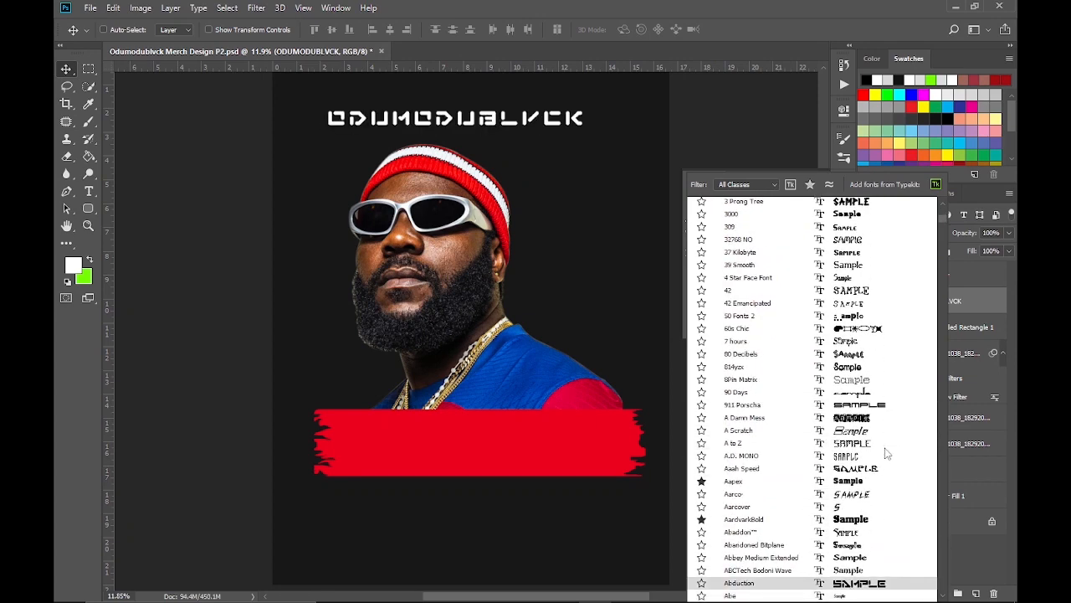
pyautogui.click(871, 583)
# Step: Enlarge the ODUMODUBLVCK heading above the beanie to a text size of 89.45 pt
pyautogui.hotkey('ctrl', 't')
pyautogui.moveTo(455, 130); pyautogui.dragTo(456, 135)
pyautogui.moveTo(588, 118); pyautogui.dragTo(598, 118)
pyautogui.click(647, 30)
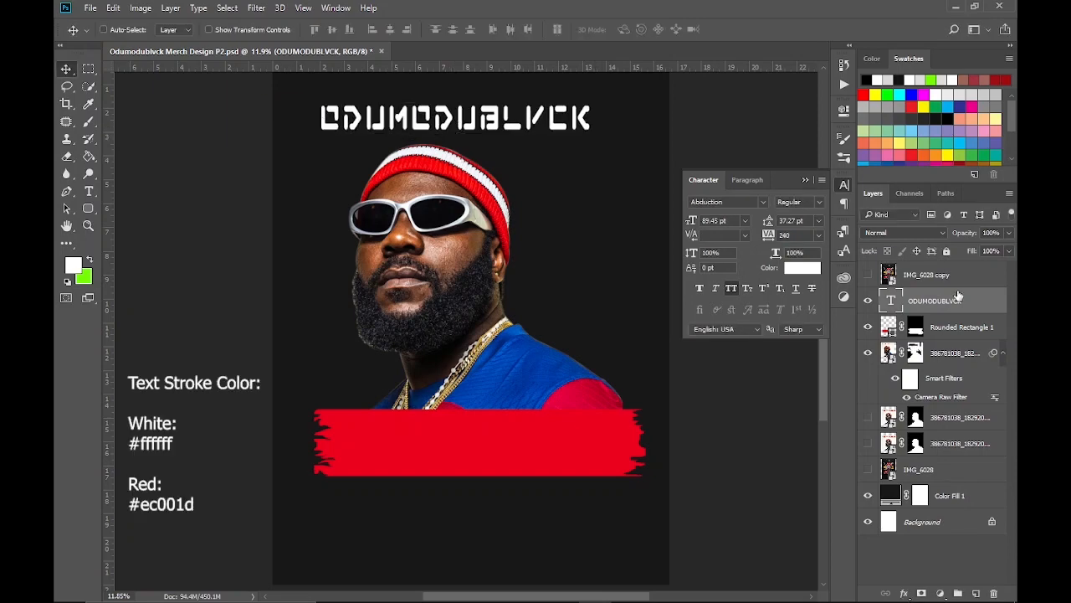
# Step: Give the heading a white Stroke layer effect and reduce its fill to 0% so only the outlines show
pyautogui.doubleClick(979, 301)
pyautogui.moveTo(526, 102); pyautogui.dragTo(722, 119)
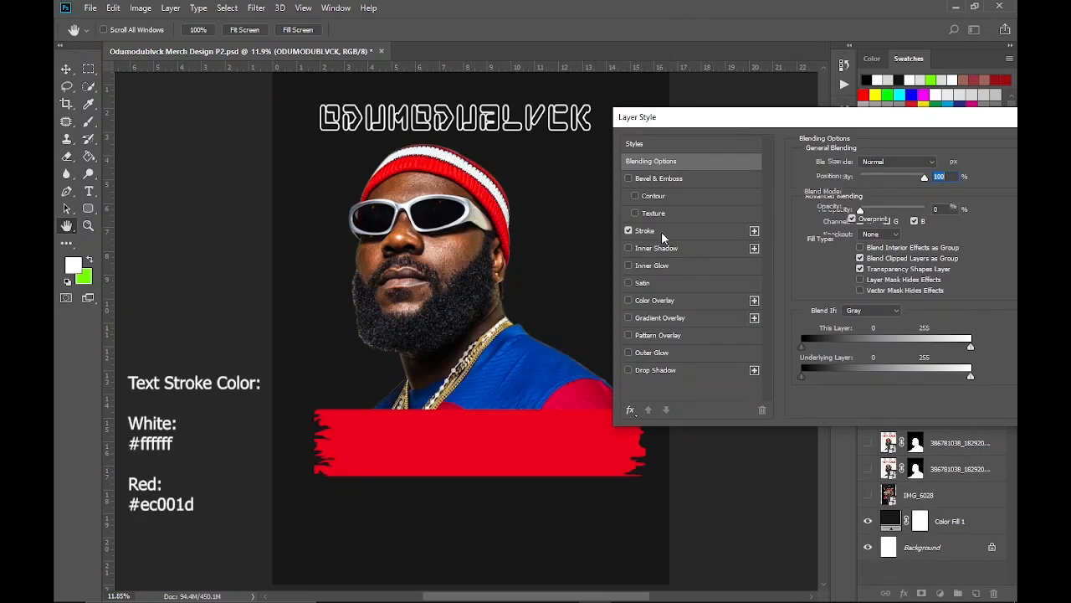
pyautogui.click(661, 231)
pyautogui.click(867, 176)
pyautogui.click(862, 206)
pyautogui.press('Return')
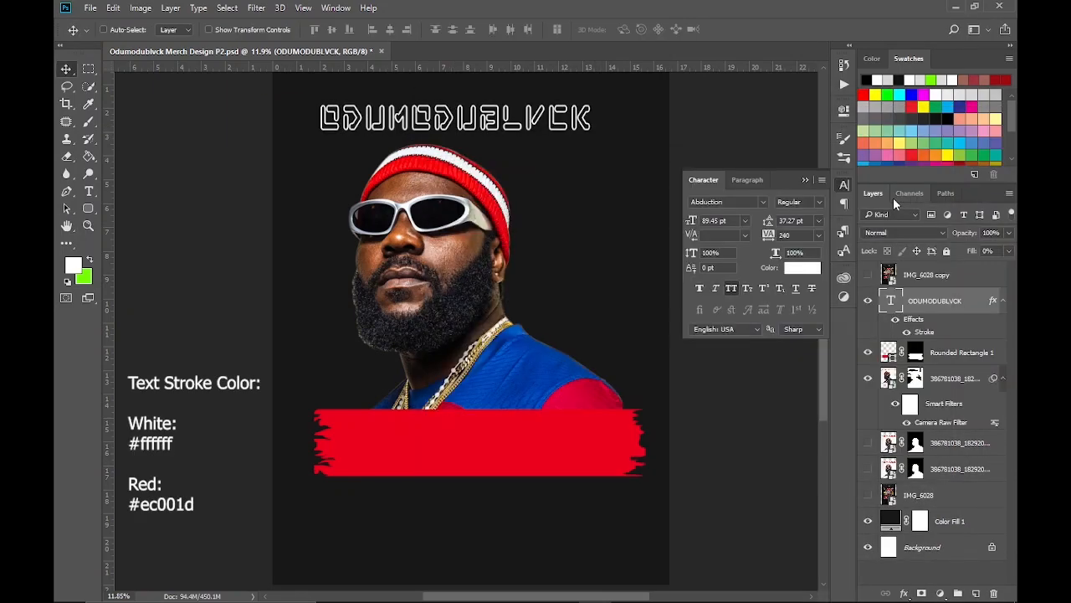
# Step: Warp the heading text with the Arc Lower style and a bend of +35%
pyautogui.press('t')
pyautogui.click(514, 29)
pyautogui.click(784, 160)
pyautogui.click(790, 183)
pyautogui.moveTo(508, 158); pyautogui.dragTo(512, 166)
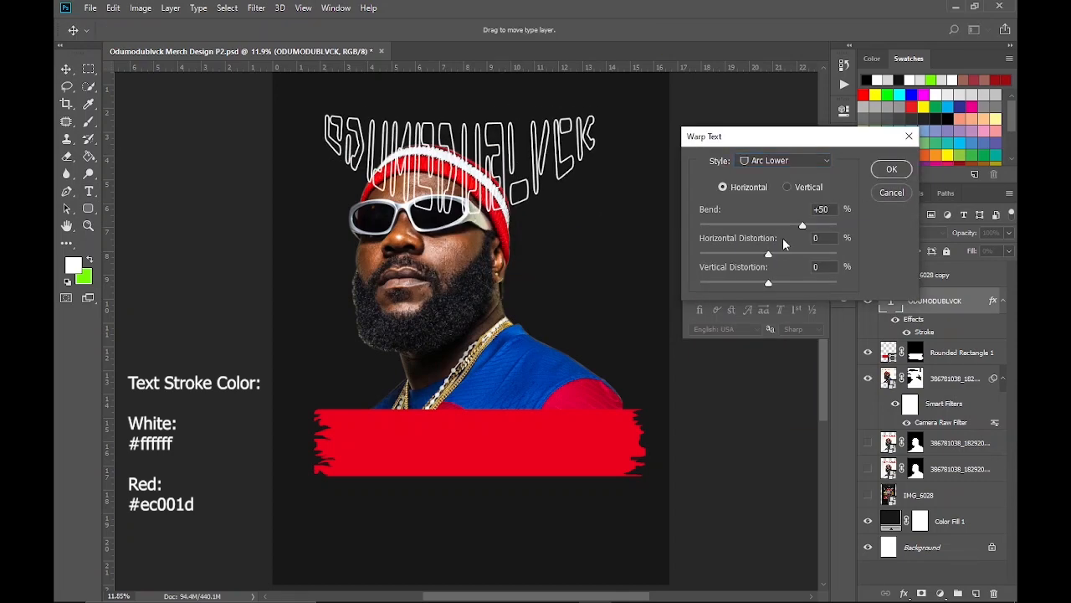
pyautogui.moveTo(803, 226); pyautogui.dragTo(794, 225)
pyautogui.click(891, 169)
# Step: Place the heading layer behind the portrait cutout and change its text warp to the Flag style with +35% bend
pyautogui.moveTo(943, 299); pyautogui.dragTo(943, 431)
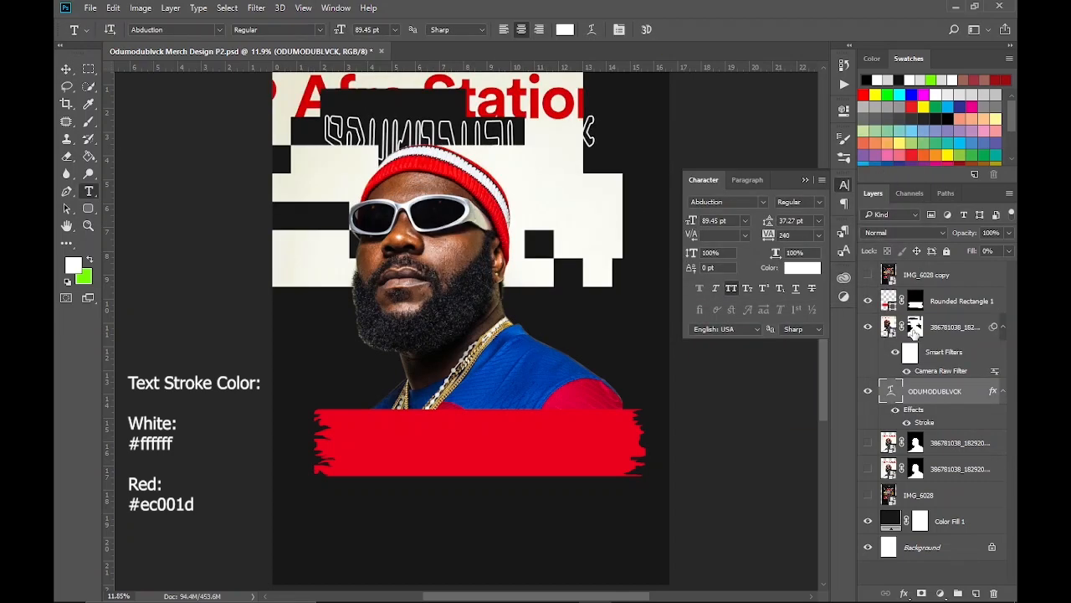
pyautogui.click(784, 160)
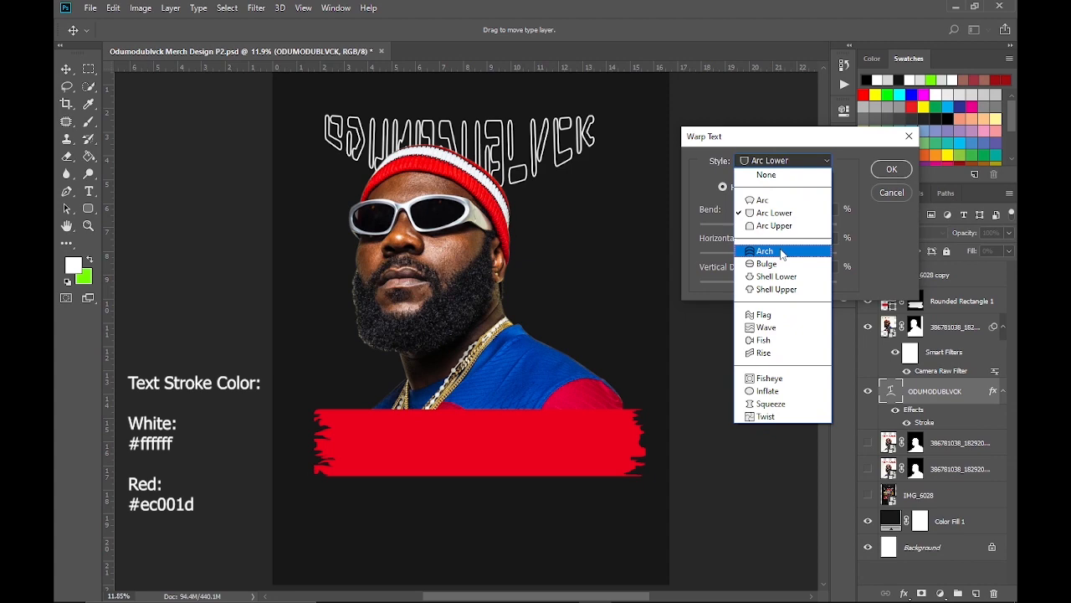
pyautogui.click(781, 251)
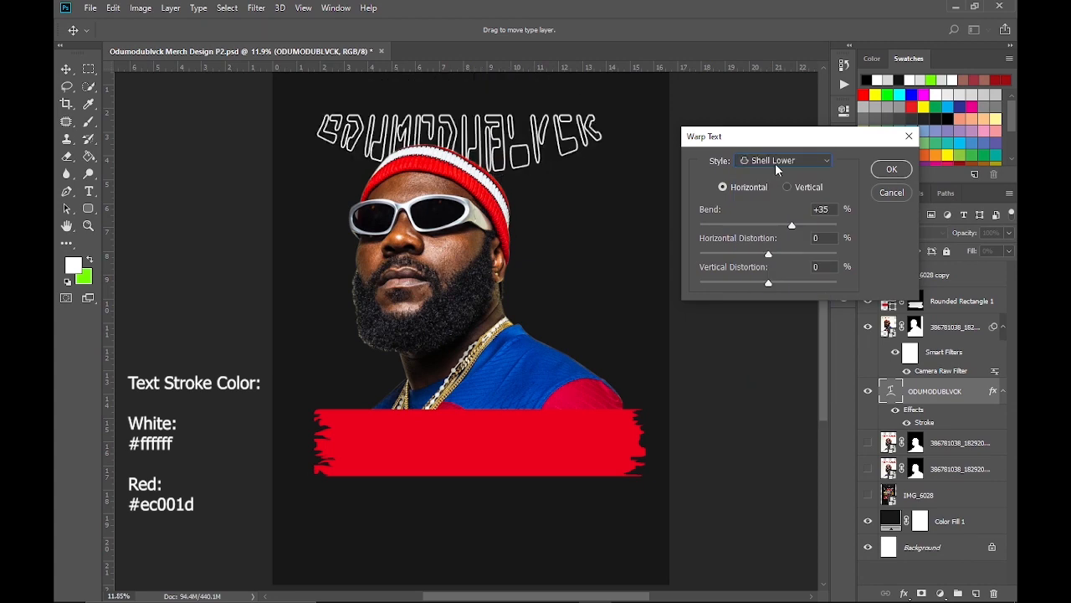
pyautogui.click(775, 164)
pyautogui.click(763, 314)
pyautogui.moveTo(769, 284); pyautogui.dragTo(771, 289)
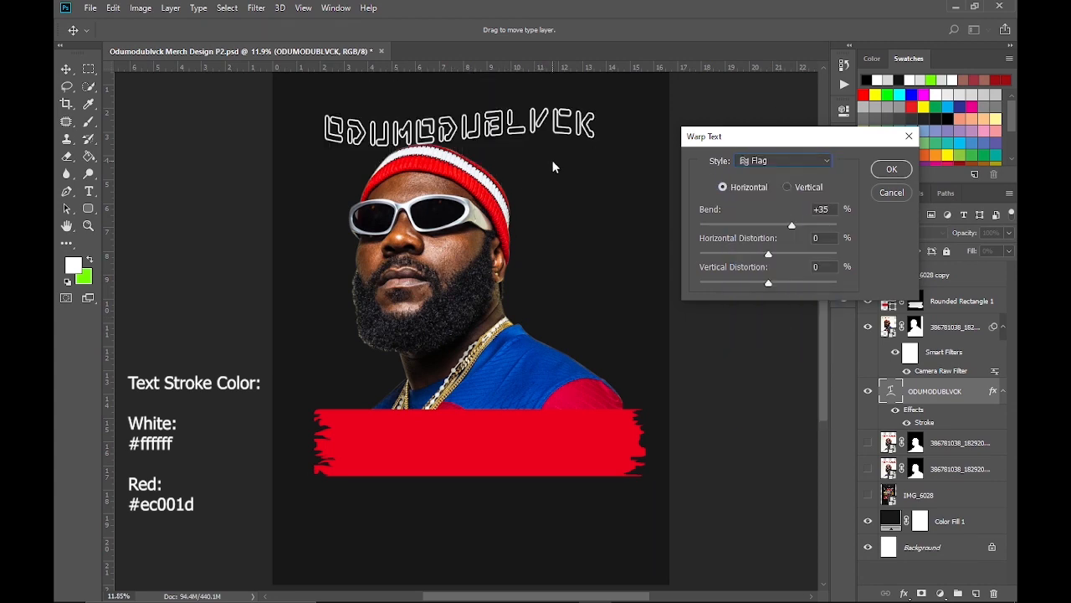
pyautogui.press('Return')
# Step: Scale the warped heading to 109.30% and move it down behind the beanie
pyautogui.hotkey('ctrl', 't')
pyautogui.moveTo(469, 126); pyautogui.dragTo(478, 188)
pyautogui.moveTo(606, 144); pyautogui.dragTo(631, 136)
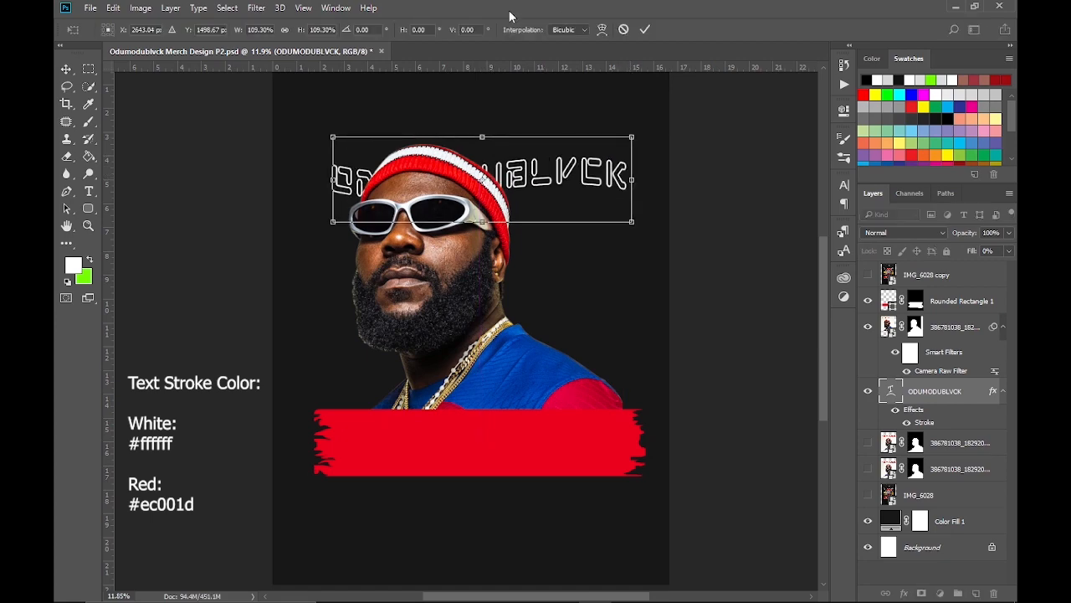
pyautogui.click(645, 29)
# Step: Hide the portrait and duplicate the outlined heading downward into four stacked, evenly spaced lines
pyautogui.click(868, 326)
pyautogui.moveTo(465, 195); pyautogui.dragTo(467, 286)
pyautogui.keyDown('shift'); pyautogui.click(927, 449); pyautogui.keyUp('shift')
pyautogui.moveTo(476, 240); pyautogui.dragTo(475, 230)
pyautogui.moveTo(513, 276); pyautogui.dragTo(512, 284)
pyautogui.press('Return')
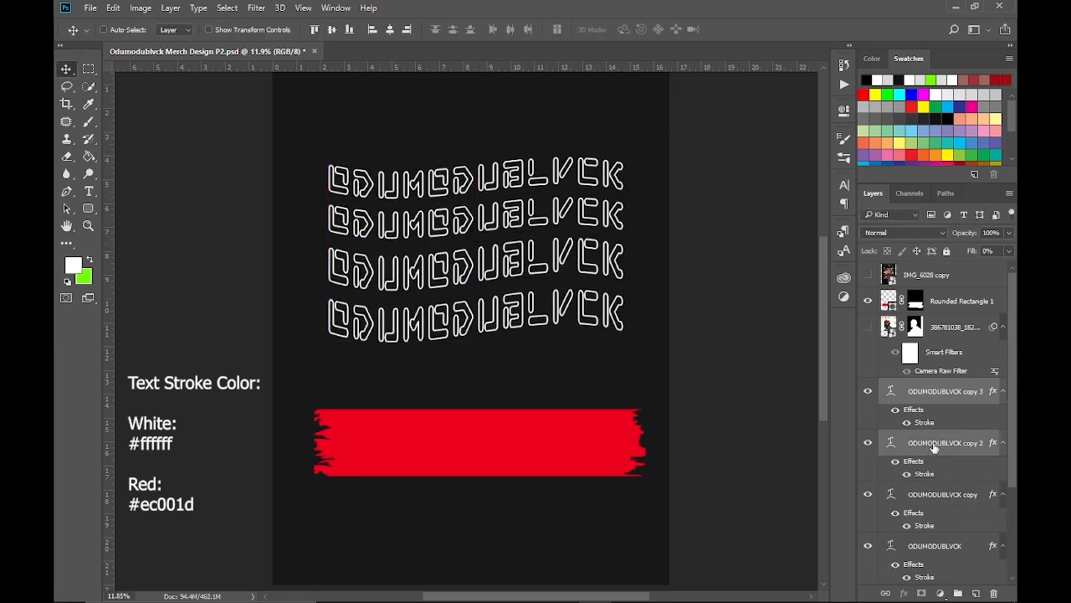
# Step: Color-label the upper two heading layers in the stack red and the lower two yellow
pyautogui.rightClick(935, 447)
pyautogui.click(840, 340)
pyautogui.click(932, 494)
pyautogui.scroll(-1, 931, 493)
pyautogui.keyDown('shift'); pyautogui.click(931, 494); pyautogui.keyUp('shift')
pyautogui.rightClick(934, 496)
pyautogui.click(885, 63)
# Step: Move all four heading lines down together until the lowest one sits just above the red brush bar
pyautogui.scroll(2, 913, 421)
pyautogui.click(913, 421)
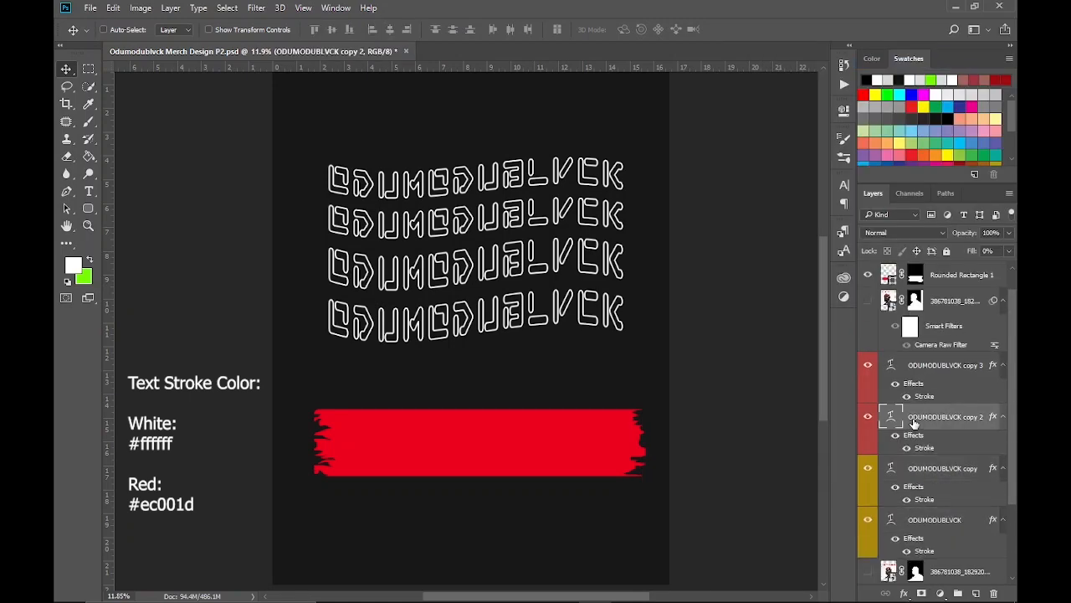
pyautogui.click(924, 389)
pyautogui.keyDown('shift'); pyautogui.click(931, 546); pyautogui.keyUp('shift')
pyautogui.hotkey('shift', 'Down')
pyautogui.hotkey('shift', 'Down')
pyautogui.hotkey('shift', 'Down')
pyautogui.hotkey('shift', 'Down')
pyautogui.hotkey('shift', 'Down')
pyautogui.hotkey('shift', 'Down')
pyautogui.hotkey('shift', 'Down')
pyautogui.hotkey('shift', 'Down')
pyautogui.hotkey('shift', 'Down')
pyautogui.hotkey('shift', 'Down')
pyautogui.hotkey('shift', 'Down')
pyautogui.hotkey('shift', 'Down')
pyautogui.hotkey('shift', 'Down')
pyautogui.hotkey('shift', 'Down')
pyautogui.hotkey('shift', 'Down')
pyautogui.hotkey('shift', 'Down')
pyautogui.hotkey('shift', 'Down')
pyautogui.hotkey('shift', 'Down')
pyautogui.hotkey('shift', 'Down')
pyautogui.hotkey('shift', 'Down')
pyautogui.hotkey('shift', 'Down')
pyautogui.hotkey('shift', 'Down')
pyautogui.hotkey('shift', 'Down')
pyautogui.hotkey('shift', 'Down')
pyautogui.hotkey('shift', 'Down')
pyautogui.hotkey('shift', 'Down')
pyautogui.hotkey('shift', 'Down')
pyautogui.hotkey('shift', 'Down')
pyautogui.hotkey('shift', 'Down')
pyautogui.hotkey('shift', 'Down')
pyautogui.hotkey('shift', 'Down')
pyautogui.hotkey('shift', 'Down')
pyautogui.hotkey('shift', 'Down')
pyautogui.hotkey('shift', 'Down')
pyautogui.hotkey('shift', 'Down')
pyautogui.hotkey('shift', 'Down')
pyautogui.hotkey('shift', 'Down')
pyautogui.hotkey('shift', 'Down')
pyautogui.hotkey('shift', 'Down')
pyautogui.hotkey('shift', 'Down')
# Step: Duplicate the two red-labelled heading lines above the stack to make six rows and show the portrait again
pyautogui.click(926, 390)
pyautogui.keyDown('shift'); pyautogui.click(929, 442); pyautogui.keyUp('shift')
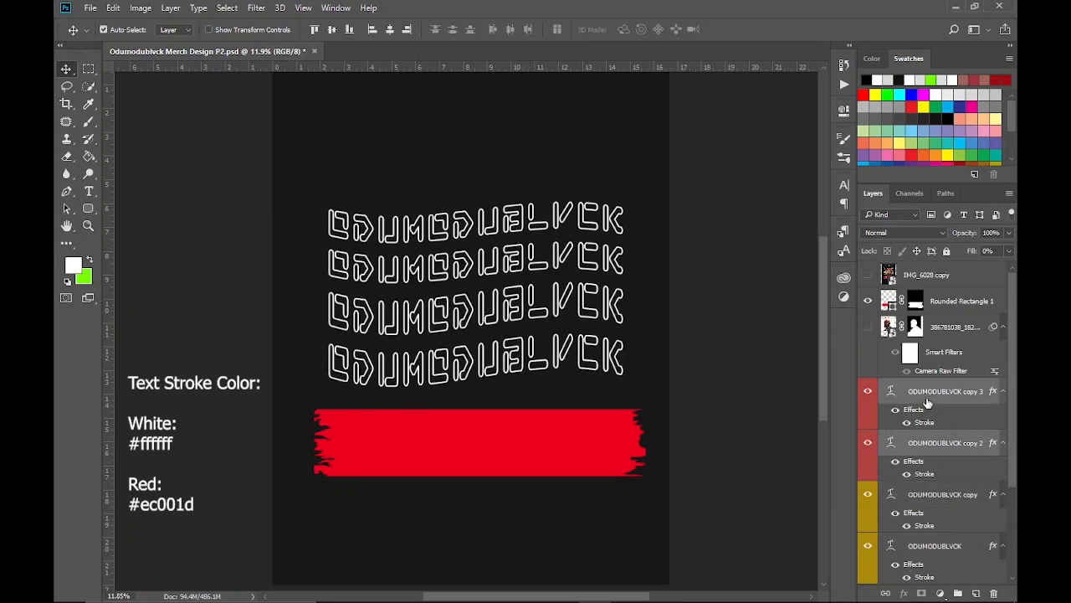
pyautogui.moveTo(492, 335); pyautogui.dragTo(492, 152)
pyautogui.click(867, 327)
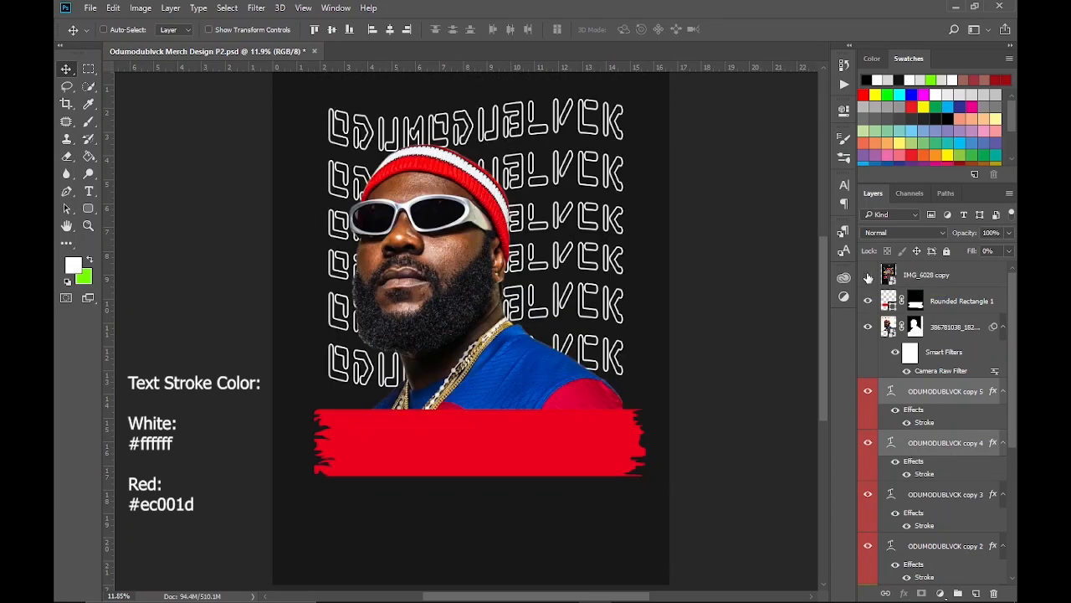
# Step: Group all six heading layers and name the group ODUMODUBLVCK
pyautogui.scroll(-2, 956, 396)
pyautogui.keyDown('shift'); pyautogui.click(946, 572); pyautogui.keyUp('shift')
pyautogui.hotkey('ctrl', 'g')
pyautogui.write('ODUMODUBLVCK')
# Step: Try a red #ec001d Color Overlay on the ODUMODUBLVCK group and remove the effect
pyautogui.rightClick(919, 390)
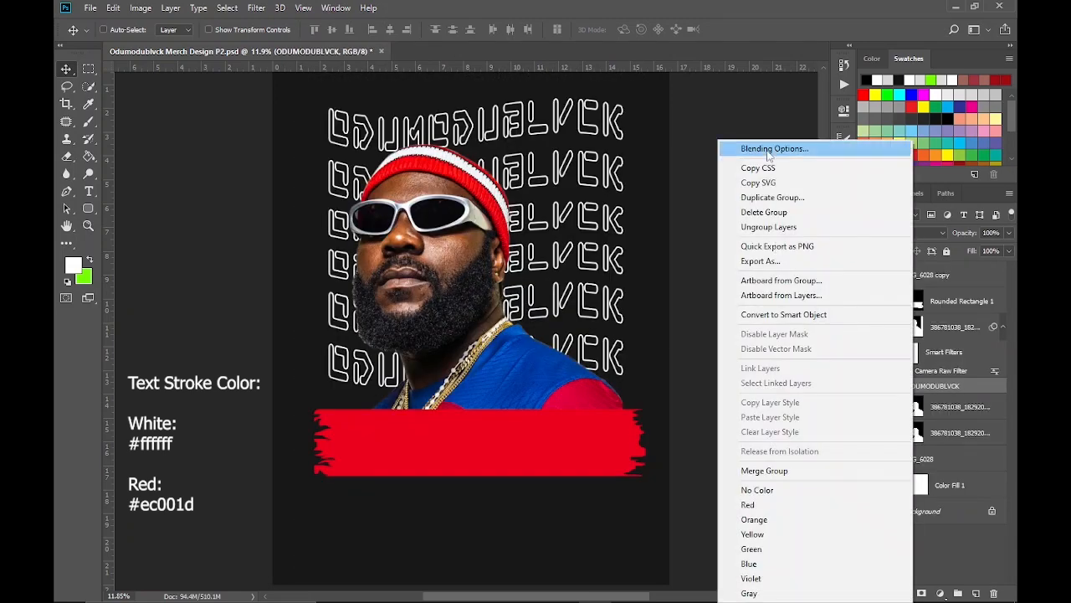
pyautogui.click(774, 149)
pyautogui.click(737, 353)
pyautogui.moveTo(536, 159); pyautogui.dragTo(698, 71)
pyautogui.click(909, 121)
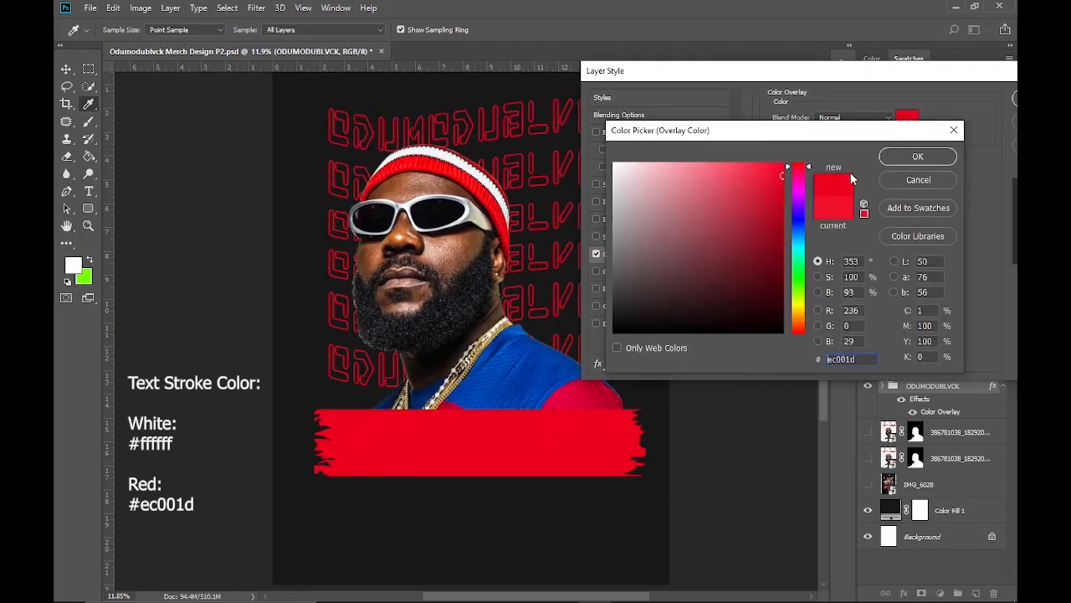
pyautogui.click(918, 157)
pyautogui.click(907, 118)
pyautogui.click(918, 157)
pyautogui.click(1014, 99)
pyautogui.moveTo(992, 386); pyautogui.dragTo(994, 594)
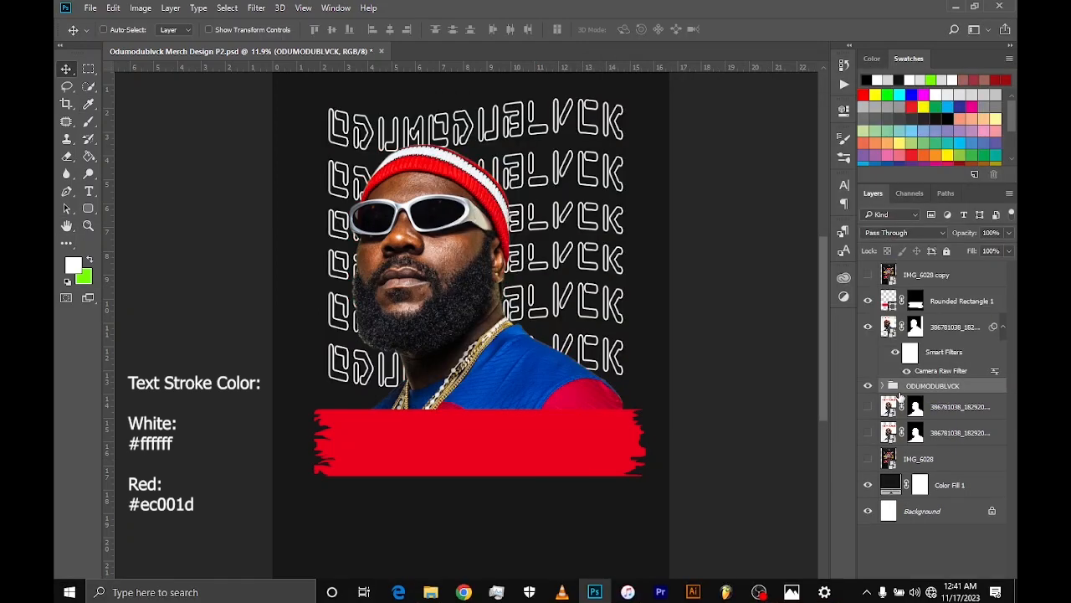
# Step: Expand the heading group and try the brush bar's red #ec001d as the text color of its first layer
pyautogui.click(882, 386)
pyautogui.click(900, 407)
pyautogui.click(844, 185)
pyautogui.click(926, 460)
pyautogui.click(801, 268)
pyautogui.click(530, 438)
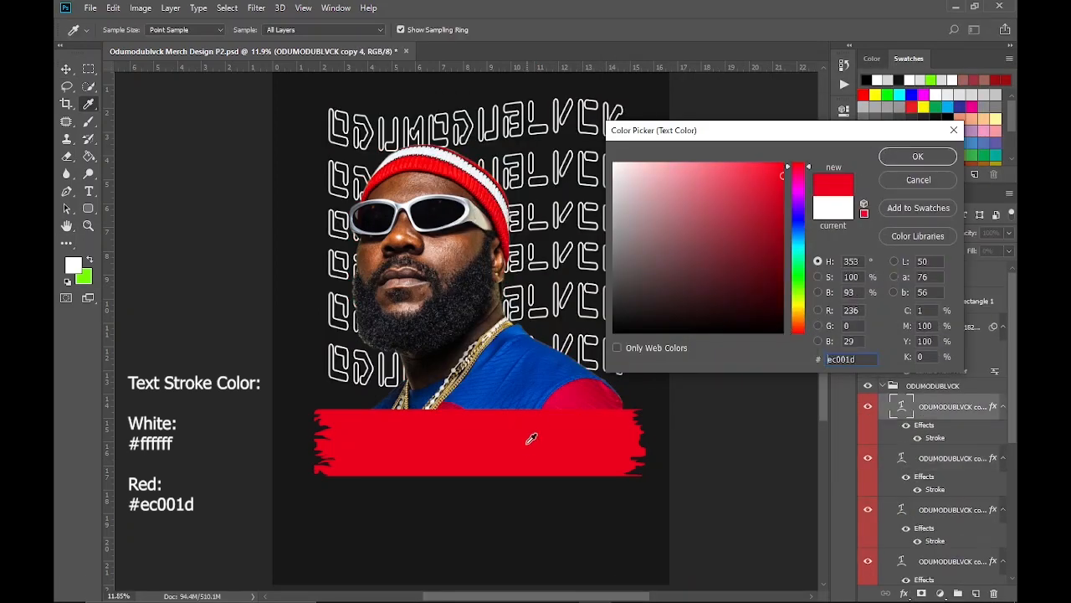
pyautogui.click(911, 161)
pyautogui.click(868, 458)
pyautogui.click(868, 458)
pyautogui.hotkey('ctrl', 'z')
pyautogui.click(944, 408)
pyautogui.scroll(-1, 943, 419)
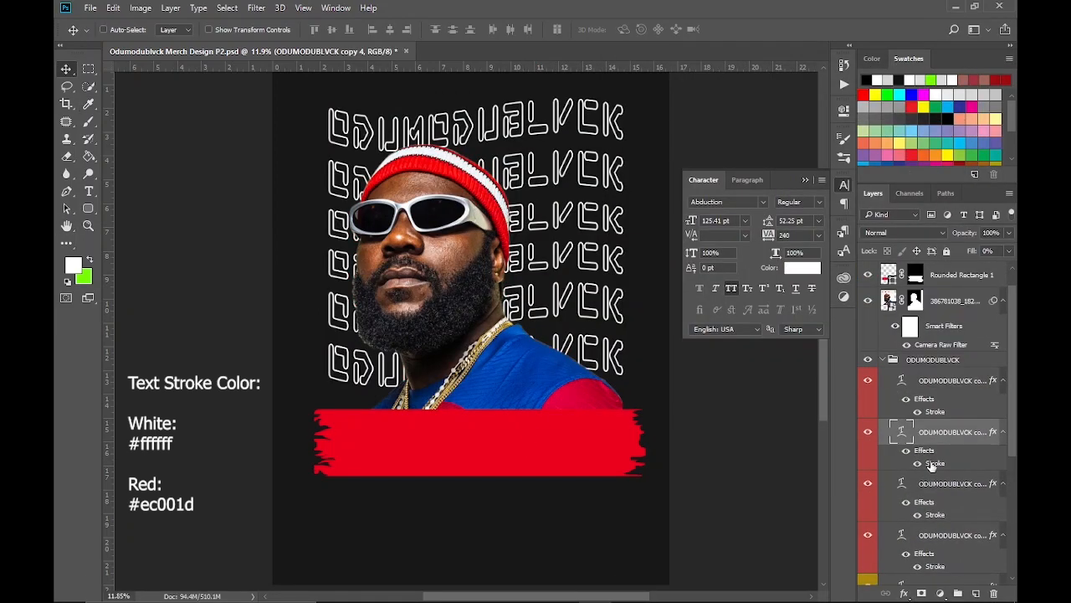
pyautogui.doubleClick(934, 464)
pyautogui.click(819, 243)
pyautogui.click(531, 438)
pyautogui.moveTo(737, 100)
pyautogui.mouseDown()
pyautogui.moveTo(911, 98)
pyautogui.moveTo(817, 144)
pyautogui.mouseUp()
pyautogui.click(955, 131)
pyautogui.click(991, 155)
# Step: Recolor the Stroke effect of the second heading row from the top with the red sampled from the brush bar
pyautogui.doubleClick(934, 412)
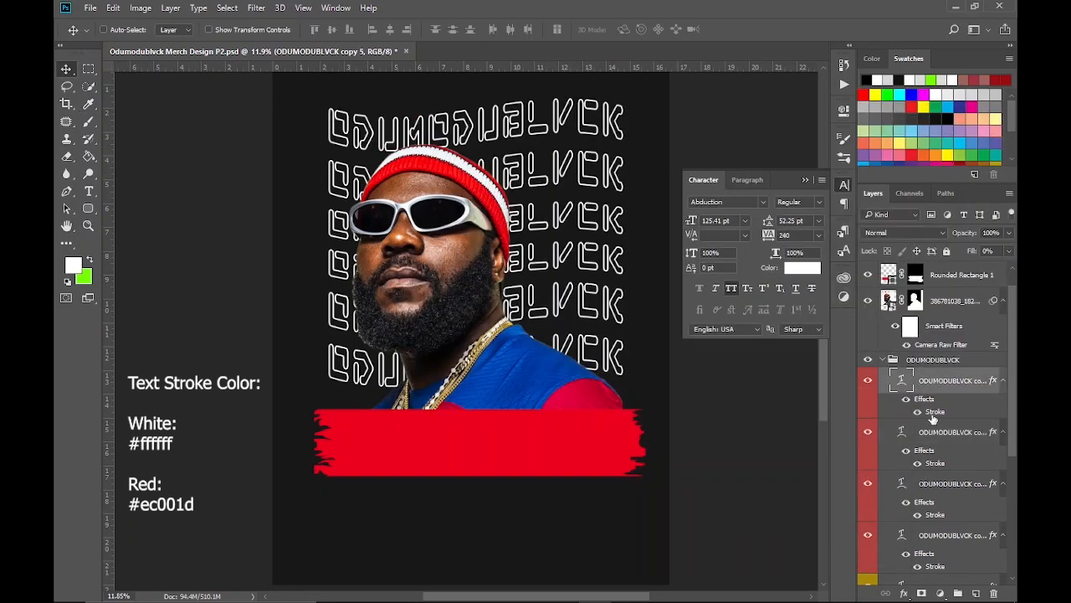
pyautogui.moveTo(620, 264); pyautogui.dragTo(968, 211)
pyautogui.click(946, 355)
pyautogui.click(586, 432)
pyautogui.click(918, 156)
pyautogui.press('Return')
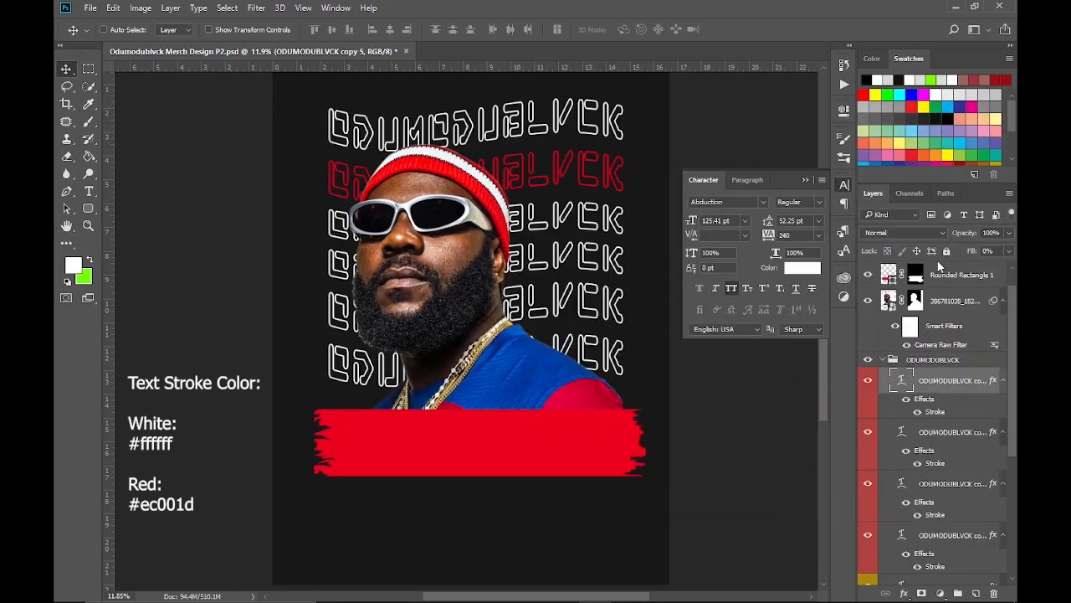
# Step: Recolor the Stroke effect of the fifth heading row from the top with the red sampled from the brush bar
pyautogui.scroll(-1, 919, 487)
pyautogui.doubleClick(934, 540)
pyautogui.click(699, 373)
pyautogui.click(452, 436)
pyautogui.click(934, 146)
pyautogui.click(953, 261)
pyautogui.click(946, 458)
pyautogui.click(946, 407)
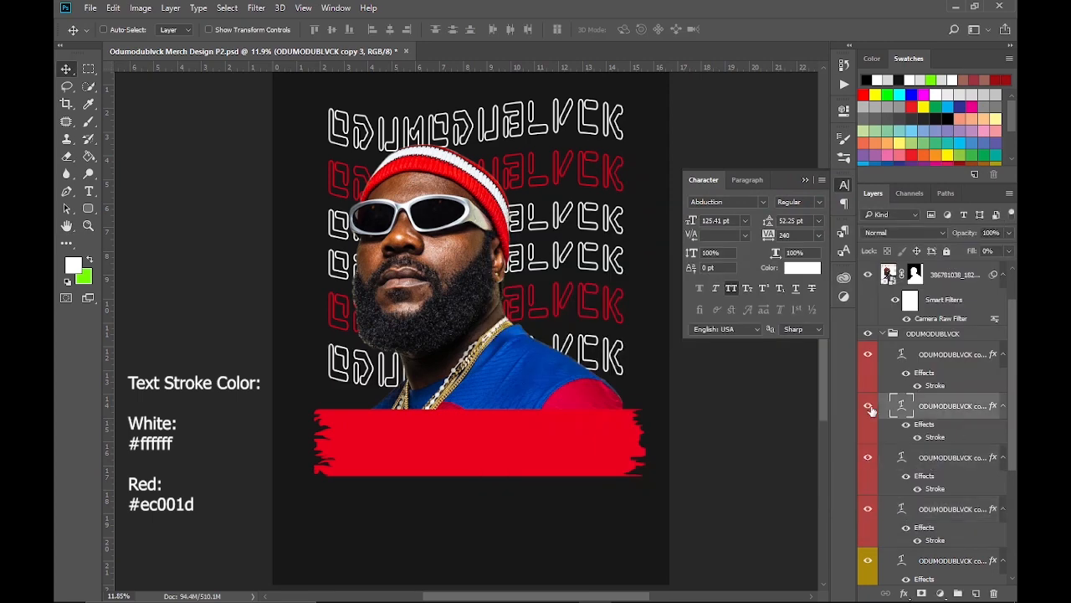
# Step: Try the brush bar's red as the Stroke color of the fourth heading row from the top
pyautogui.click(944, 355)
pyautogui.scroll(-2, 930, 419)
pyautogui.click(944, 457)
pyautogui.doubleClick(932, 488)
pyautogui.click(699, 373)
pyautogui.click(469, 440)
pyautogui.click(929, 149)
pyautogui.click(952, 259)
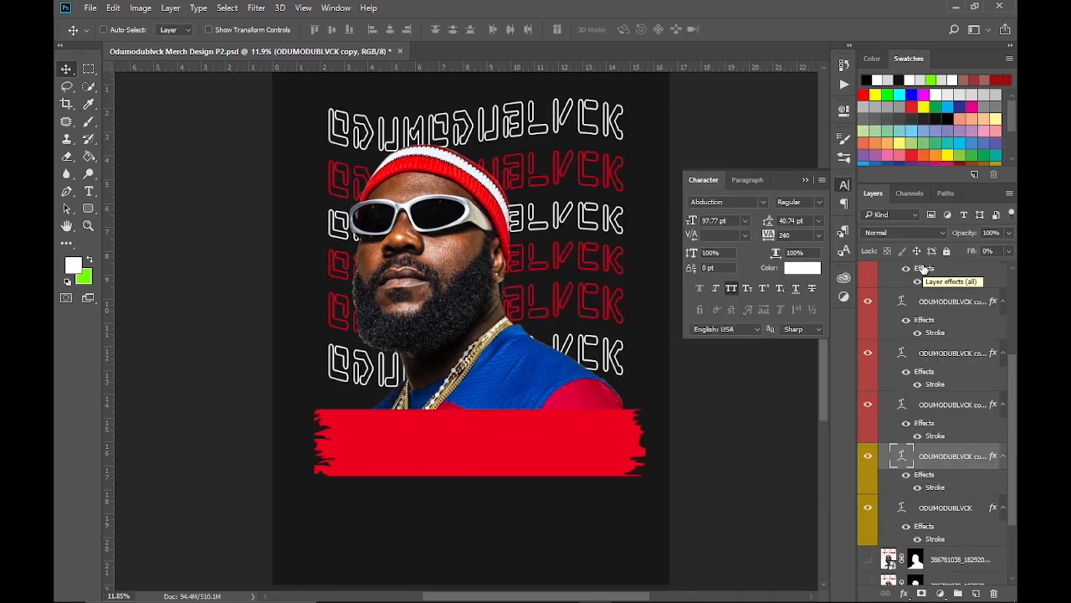
# Step: Undo the last Stroke change by stepping back in the document history
pyautogui.click(844, 65)
pyautogui.click(720, 295)
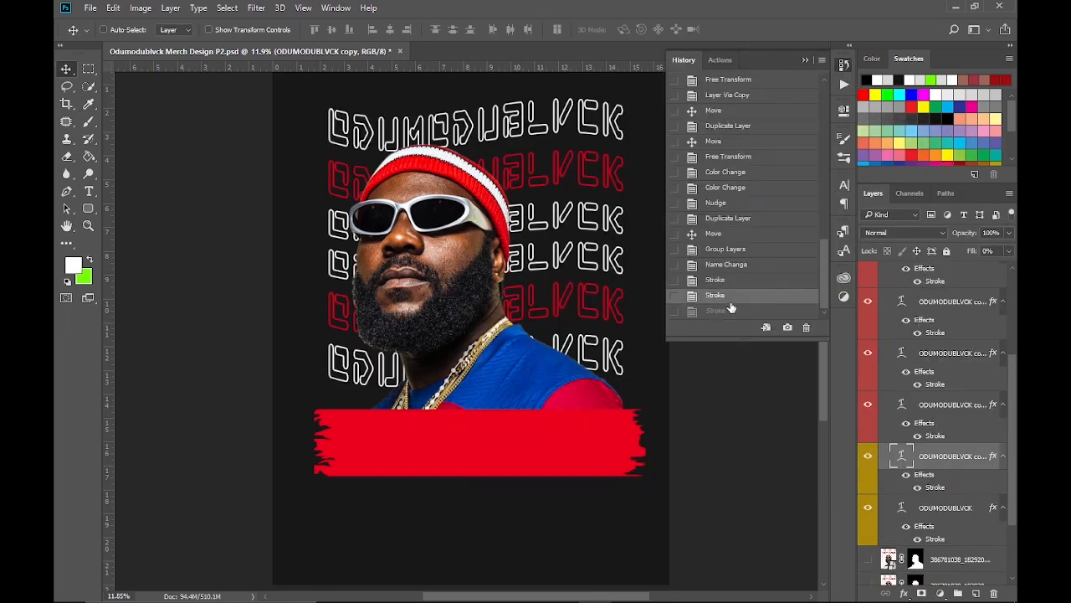
pyautogui.click(844, 66)
# Step: Add a red Stroke effect to the portrait cutout layer, 18 px in size, centered, at 50% opacity
pyautogui.rightClick(954, 327)
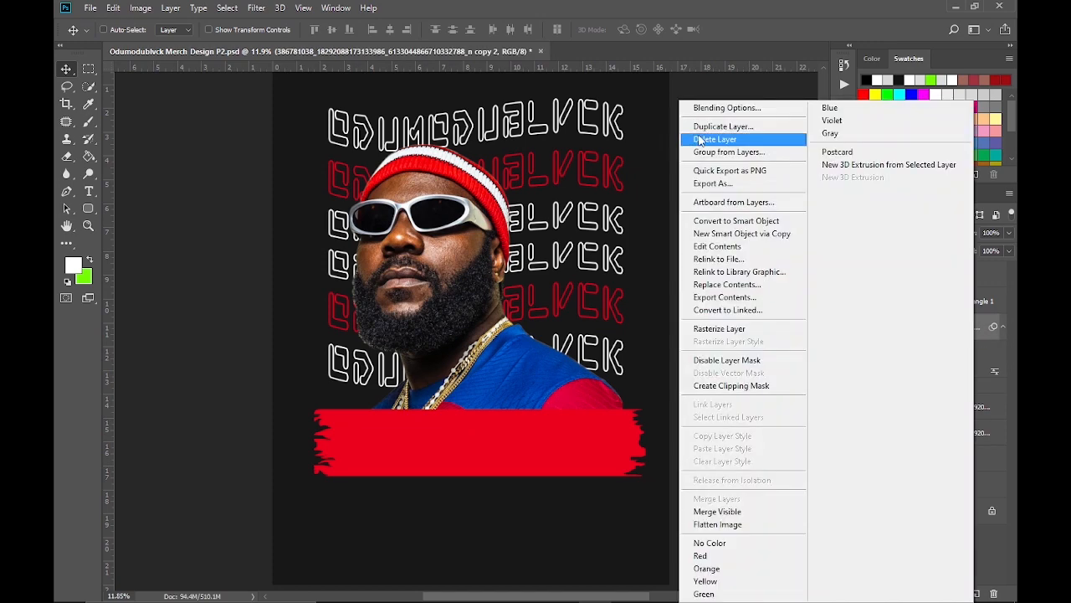
pyautogui.click(692, 108)
pyautogui.click(664, 277)
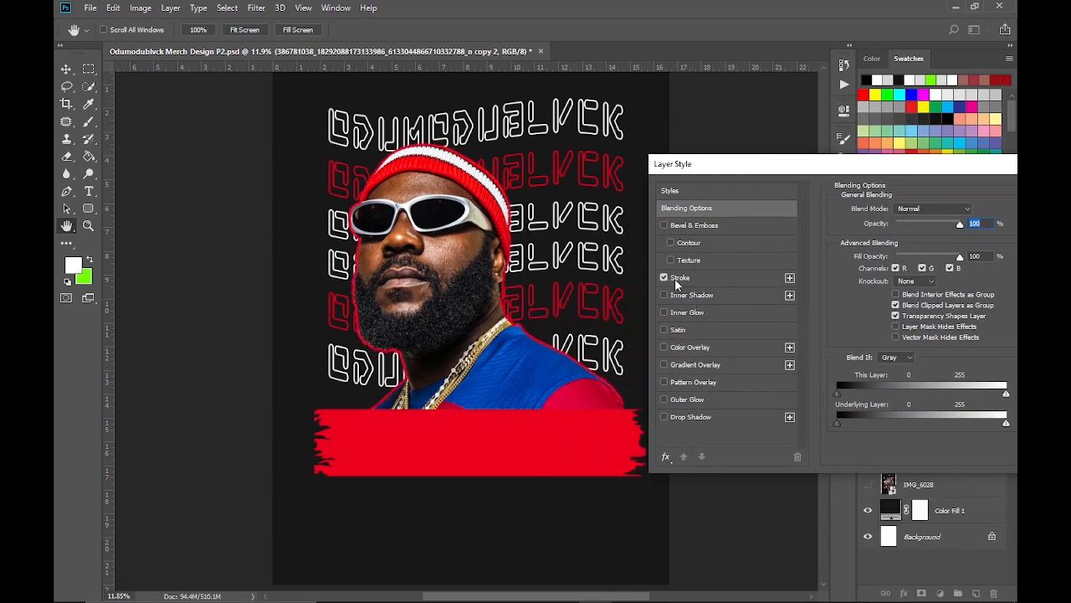
pyautogui.click(699, 277)
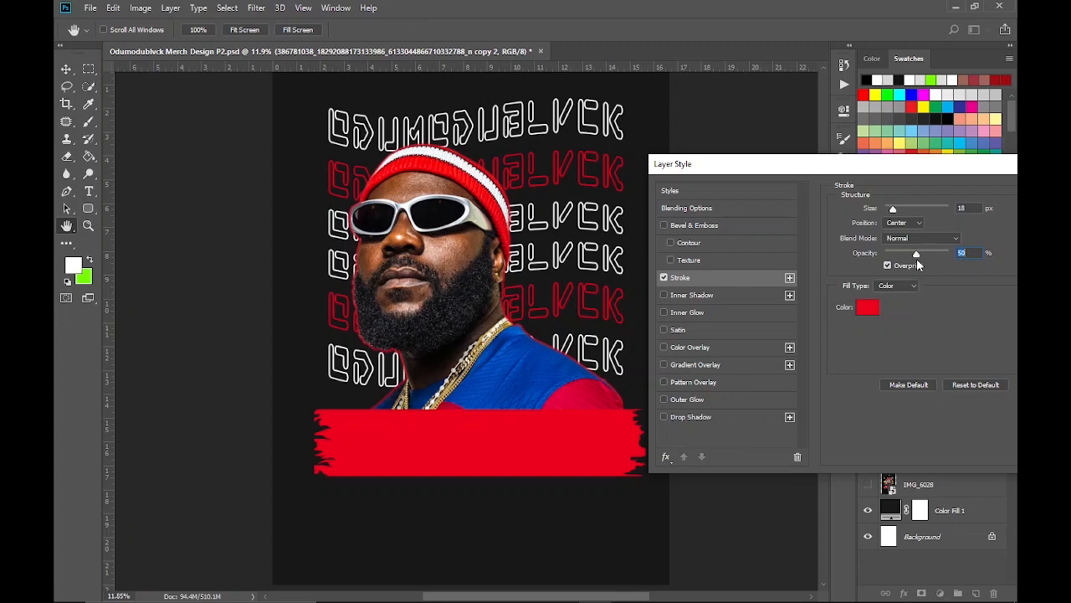
pyautogui.moveTo(912, 166); pyautogui.dragTo(897, 107)
# Step: Add a black Drop Shadow to the portrait with 55% opacity, 94° angle, 30 px distance, 40% spread and 70 px size
pyautogui.click(679, 358)
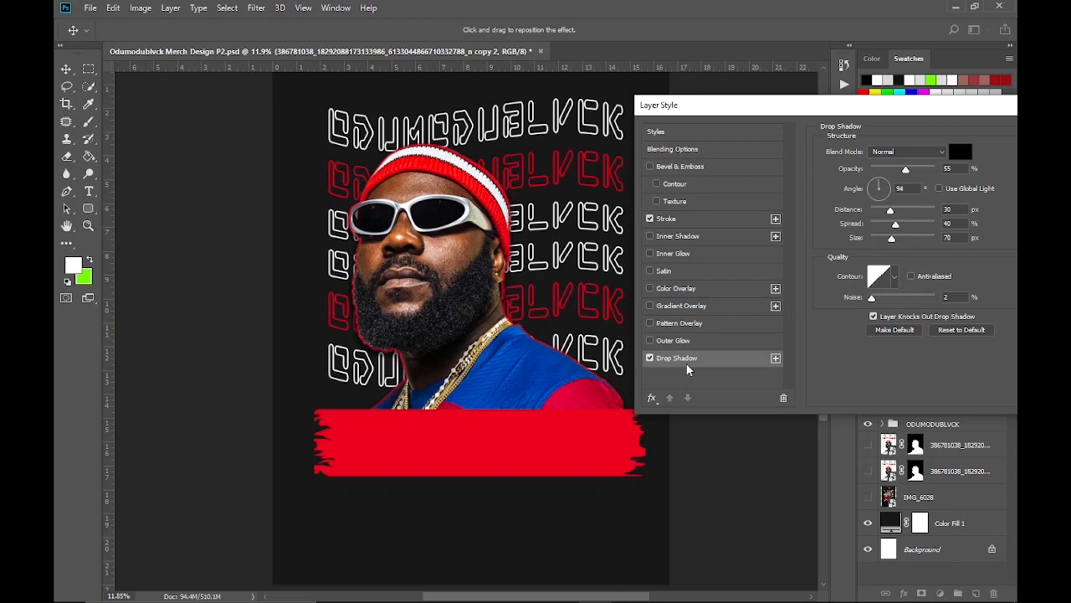
pyautogui.moveTo(890, 111); pyautogui.dragTo(779, 105)
pyautogui.click(980, 125)
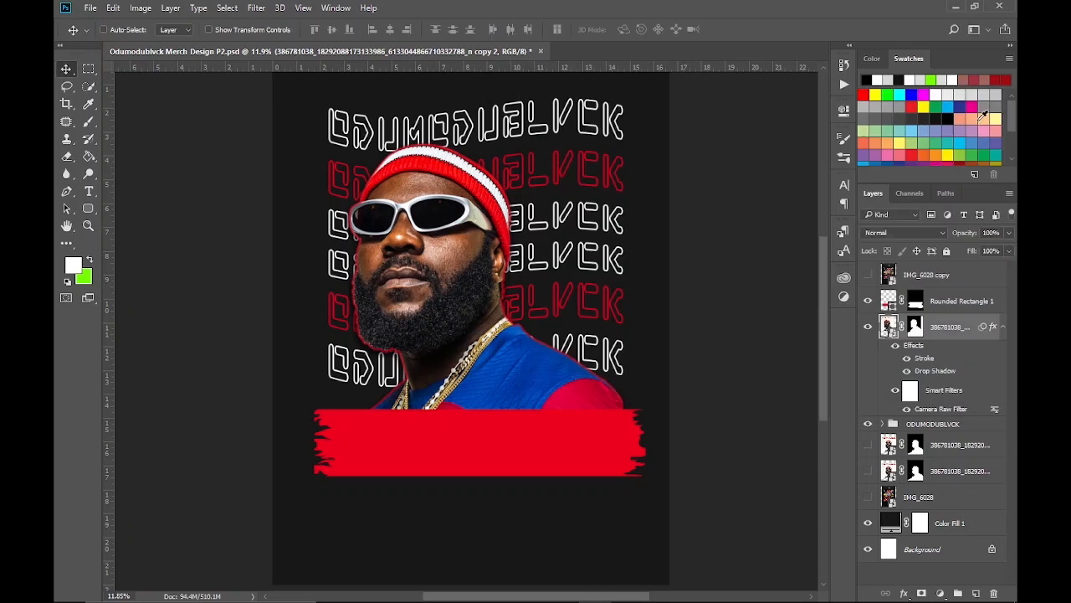
# Step: Duplicate one heading row out of the ODUMODUBLVCK group, bring it above the Rounded Rectangle 1 layer and place it on the red brush bar
pyautogui.click(882, 424)
pyautogui.scroll(-5, 935, 447)
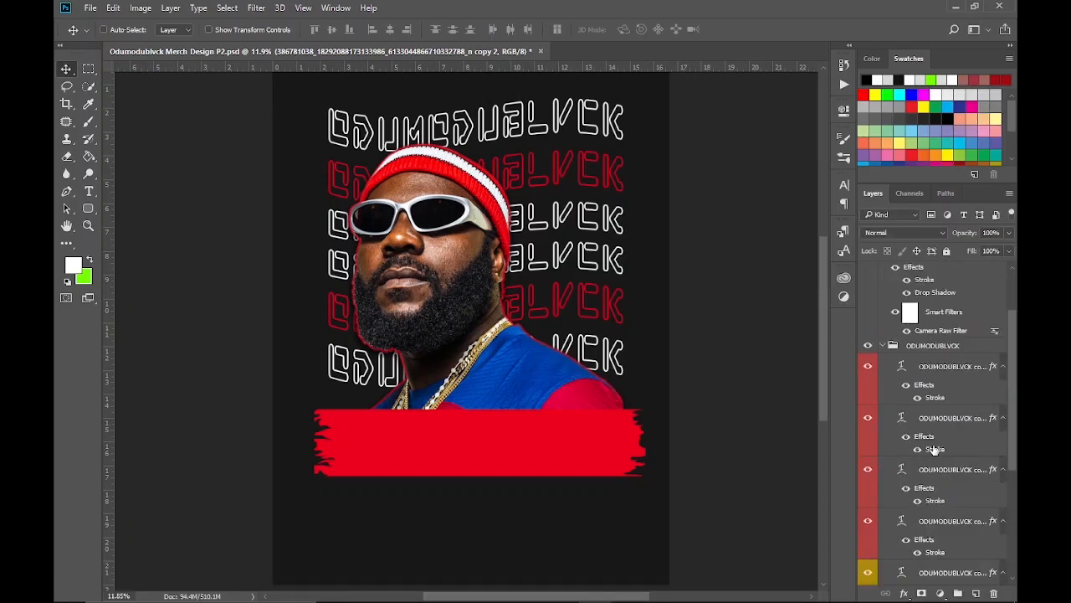
pyautogui.rightClick(950, 466)
pyautogui.click(653, 175)
pyautogui.moveTo(935, 445); pyautogui.dragTo(935, 289)
pyautogui.click(882, 476)
pyautogui.moveTo(478, 221); pyautogui.dragTo(481, 450)
# Step: Remove the text warp from the copied heading on the brush bar by setting its warp style to None
pyautogui.click(90, 192)
pyautogui.click(592, 30)
pyautogui.click(782, 160)
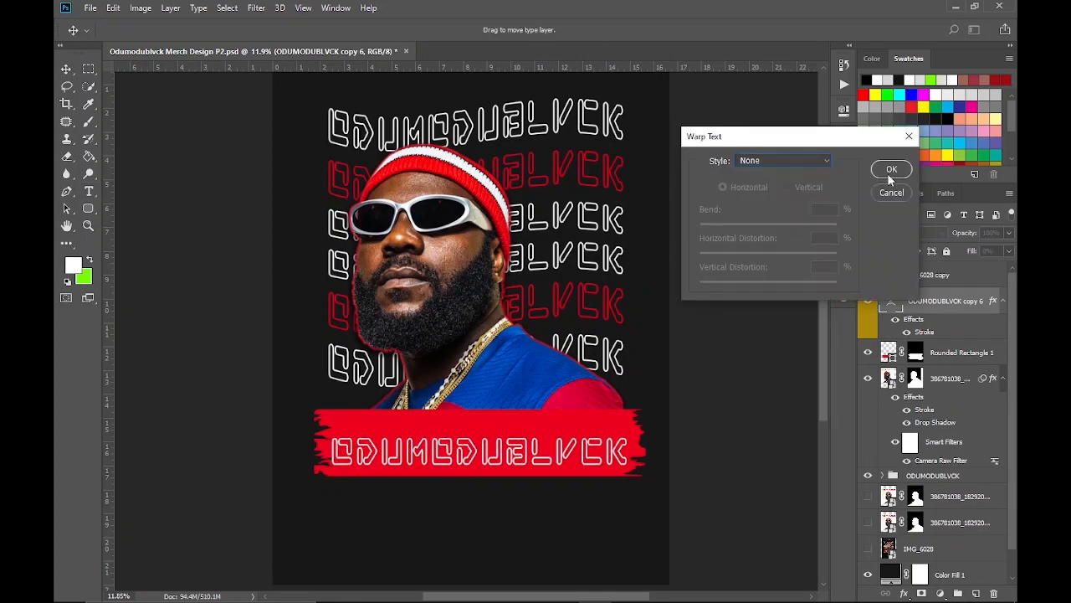
pyautogui.click(889, 170)
# Step: Restore the copied heading to a solid 100% fill, hide its Stroke effect and replace its text with EZIOKWU
pyautogui.click(1010, 251)
pyautogui.click(907, 333)
pyautogui.doubleClick(552, 451)
pyautogui.write('EZIOKWU')
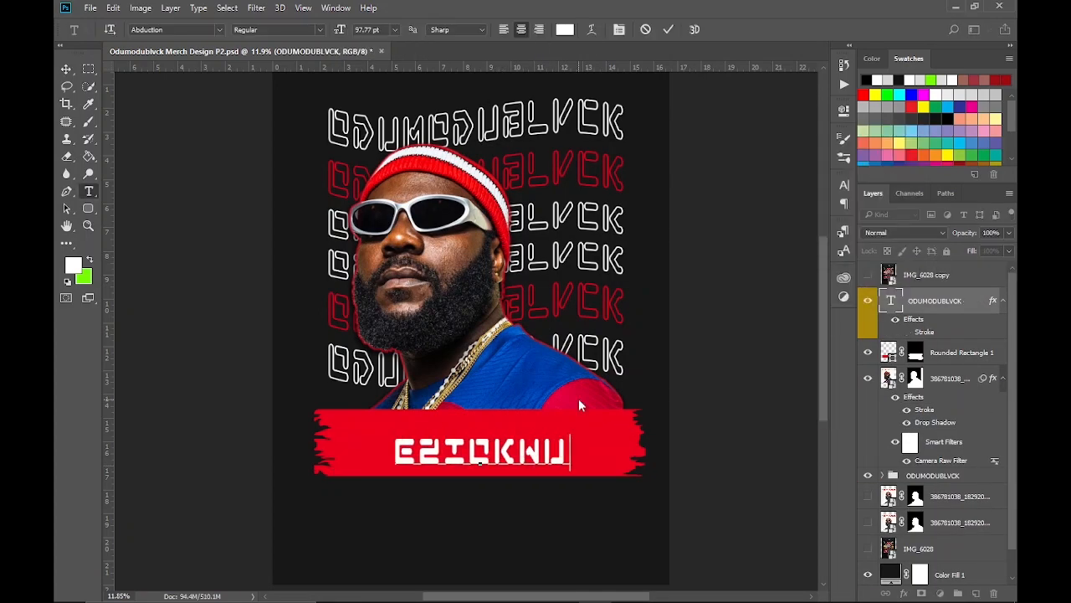
# Step: Change the EZIOKWU text color to black
pyautogui.click(935, 303)
pyautogui.click(844, 185)
pyautogui.click(802, 268)
pyautogui.moveTo(643, 293); pyautogui.dragTo(558, 363)
pyautogui.click(918, 157)
pyautogui.press('v')
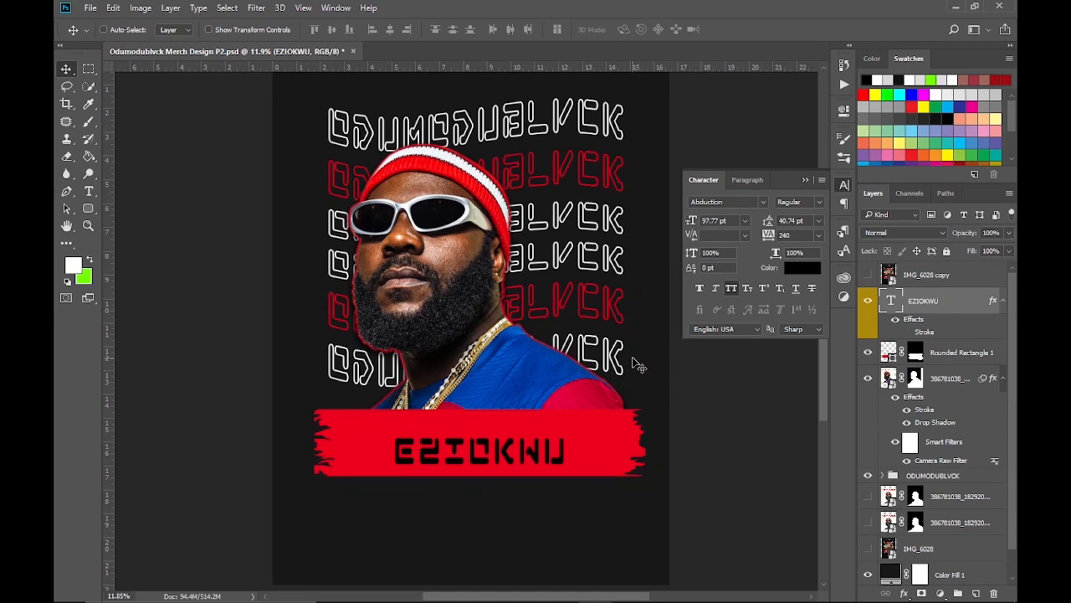
# Step: Reposition the EZIOKWU text on the red brush bar and scale it up to fill more of the bar
pyautogui.moveTo(504, 444); pyautogui.dragTo(499, 440)
pyautogui.hotkey('ctrl', 't')
pyautogui.moveTo(566, 433); pyautogui.dragTo(601, 422)
pyautogui.press('Return')
pyautogui.hotkey('ctrl', 't')
pyautogui.press('Return')
# Step: Try another near-black shade for the EZIOKWU text and check the layers inside the ODUMODUBLVCK group
pyautogui.click(796, 268)
pyautogui.moveTo(618, 234); pyautogui.dragTo(609, 337)
pyautogui.click(919, 157)
pyautogui.scroll(-2, 883, 452)
pyautogui.click(882, 447)
pyautogui.click(958, 468)
pyautogui.click(884, 448)
pyautogui.scroll(1, 927, 360)
# Step: Set the EZIOKWU text color to white
pyautogui.click(924, 300)
pyautogui.click(802, 268)
pyautogui.moveTo(629, 201); pyautogui.dragTo(555, 86)
pyautogui.click(918, 157)
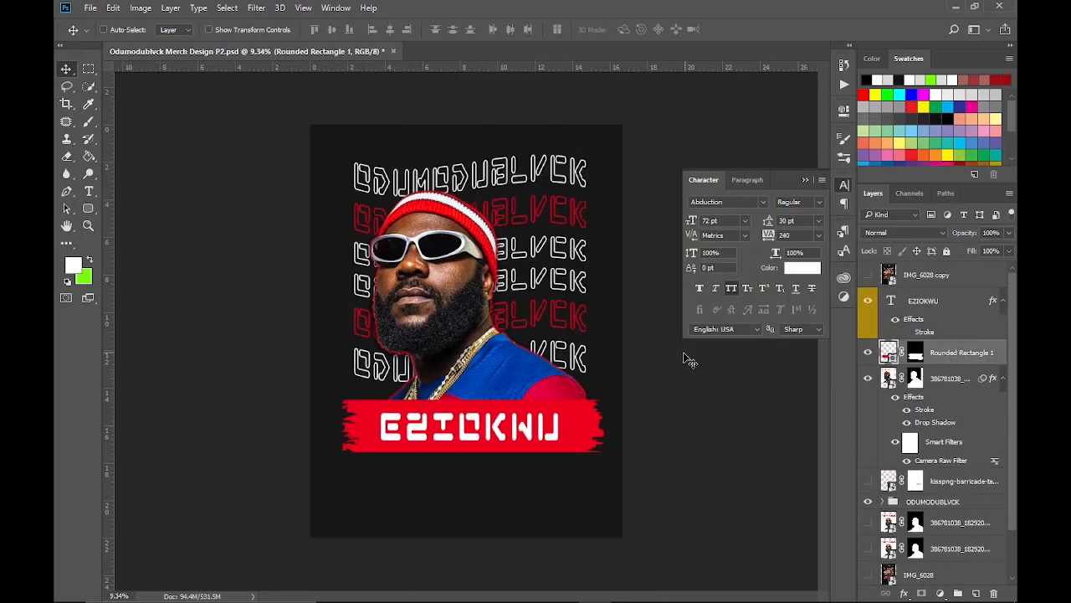
# Step: Place the polaroid frame image above the brush bar layer, scale it down and position it over the portrait's face
pyautogui.moveTo(688, 360); pyautogui.dragTo(459, 332)
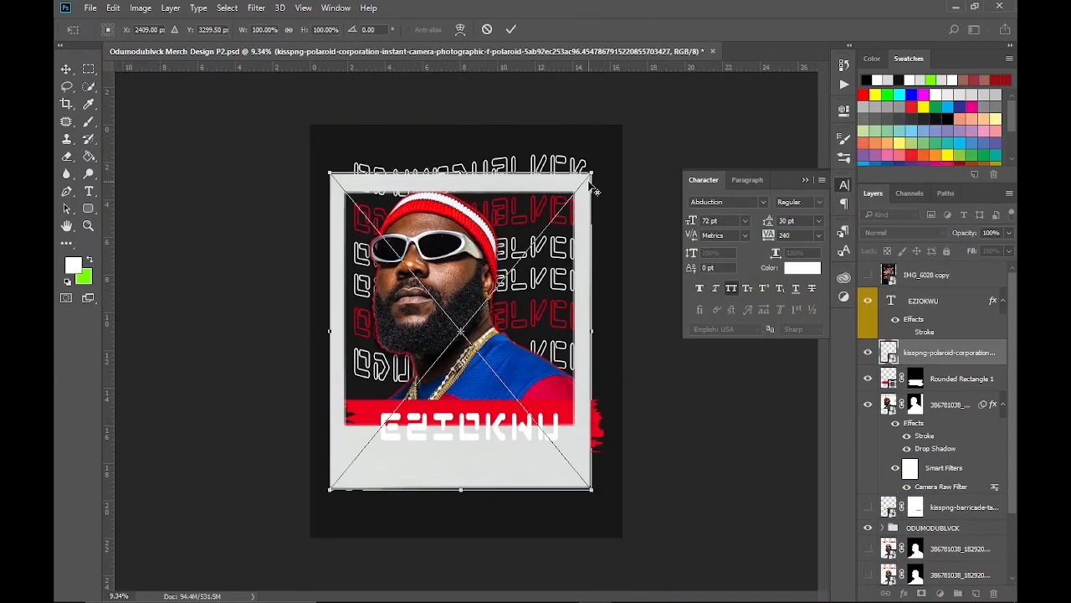
pyautogui.moveTo(593, 173); pyautogui.dragTo(522, 256)
pyautogui.moveTo(493, 326); pyautogui.dragTo(458, 280)
pyautogui.moveTo(487, 210); pyautogui.dragTo(475, 227)
pyautogui.moveTo(452, 288); pyautogui.dragTo(448, 283)
pyautogui.click(511, 30)
# Step: Select the polaroid's opening with a rectangular marquee and fill it with a black Solid Color layer beneath the frame
pyautogui.scroll(11, 415, 275)
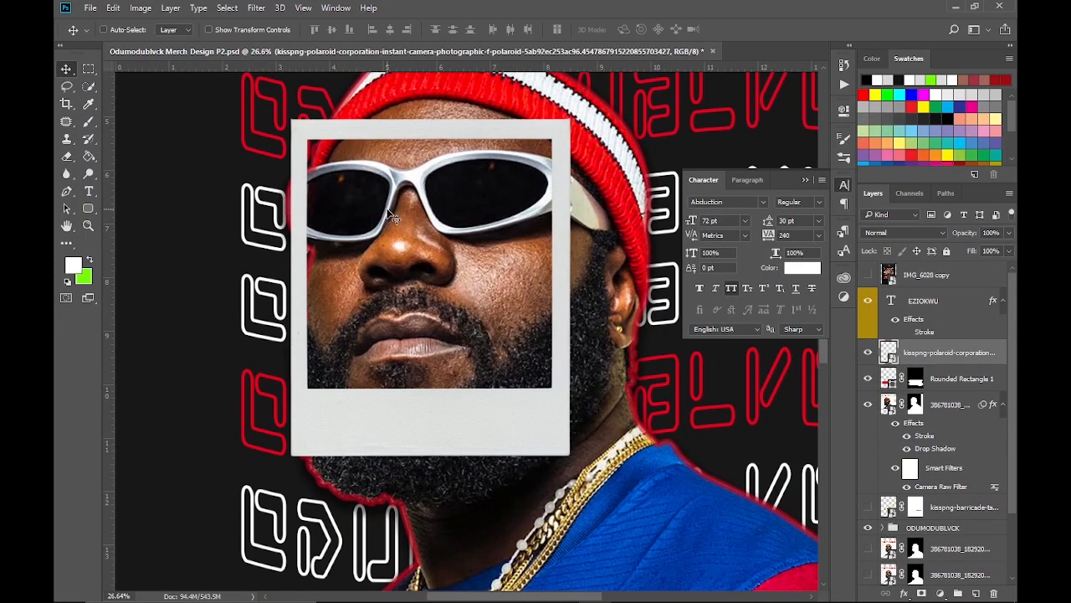
pyautogui.press('m')
pyautogui.moveTo(558, 394); pyautogui.dragTo(557, 392)
pyautogui.click(940, 592)
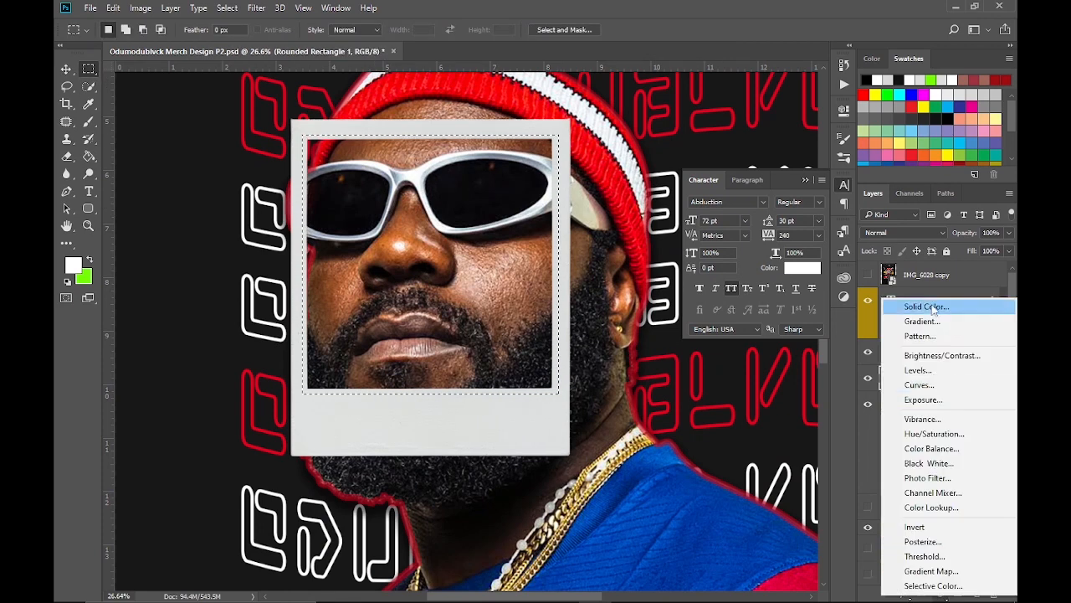
pyautogui.click(909, 307)
# Step: Set the blend mode of Color Fill 2 to Color so the framed face becomes black and white
pyautogui.scroll(-18, 897, 231)
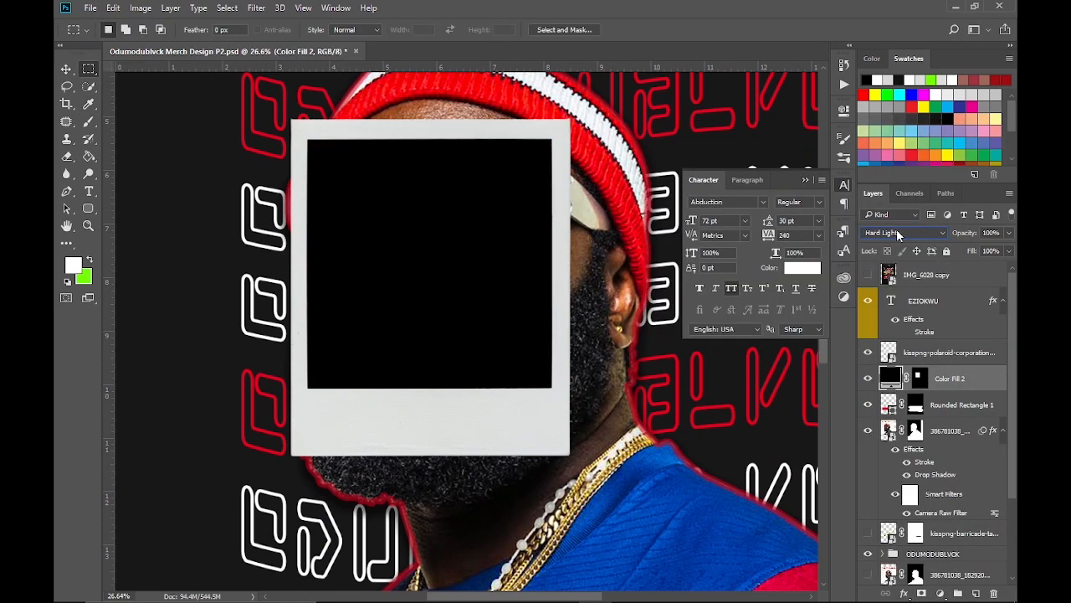
pyautogui.click(806, 181)
# Step: Try different colors for the Color Fill 2 layer and settle back on black
pyautogui.hotkey('ctrl', '0')
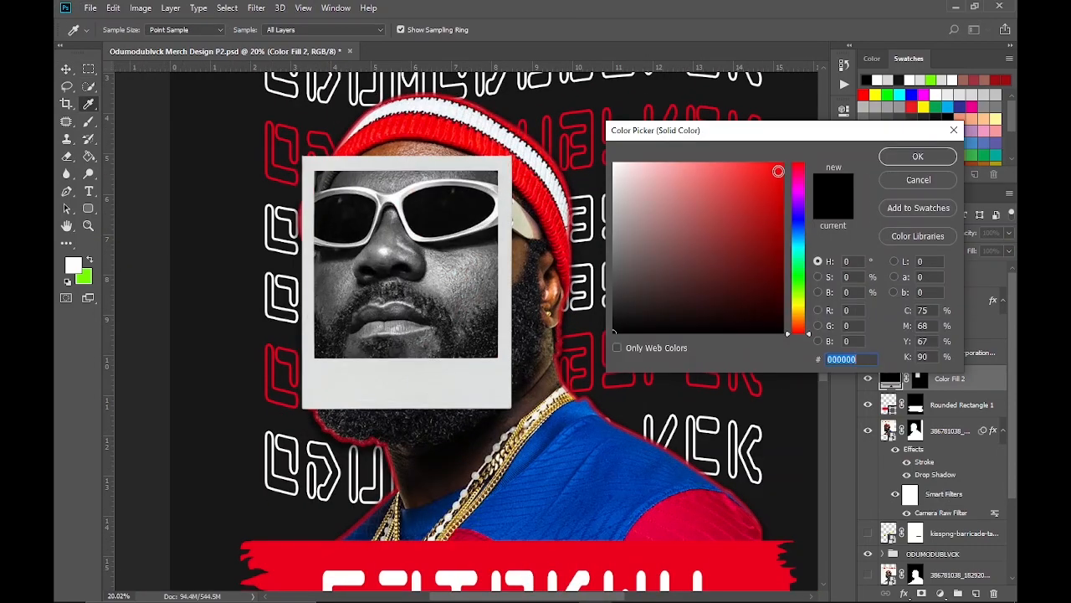
pyautogui.click(780, 167)
pyautogui.moveTo(799, 217); pyautogui.dragTo(738, 332)
pyautogui.click(912, 157)
pyautogui.keyDown('shift'); pyautogui.click(935, 356); pyautogui.keyUp('shift')
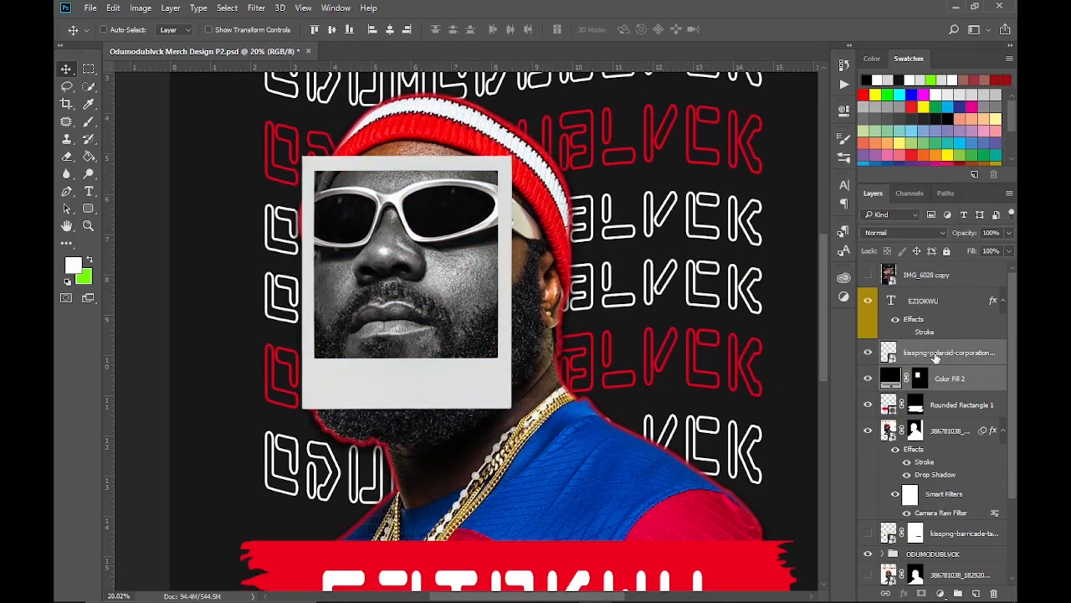
pyautogui.hotkey('ctrl', '0')
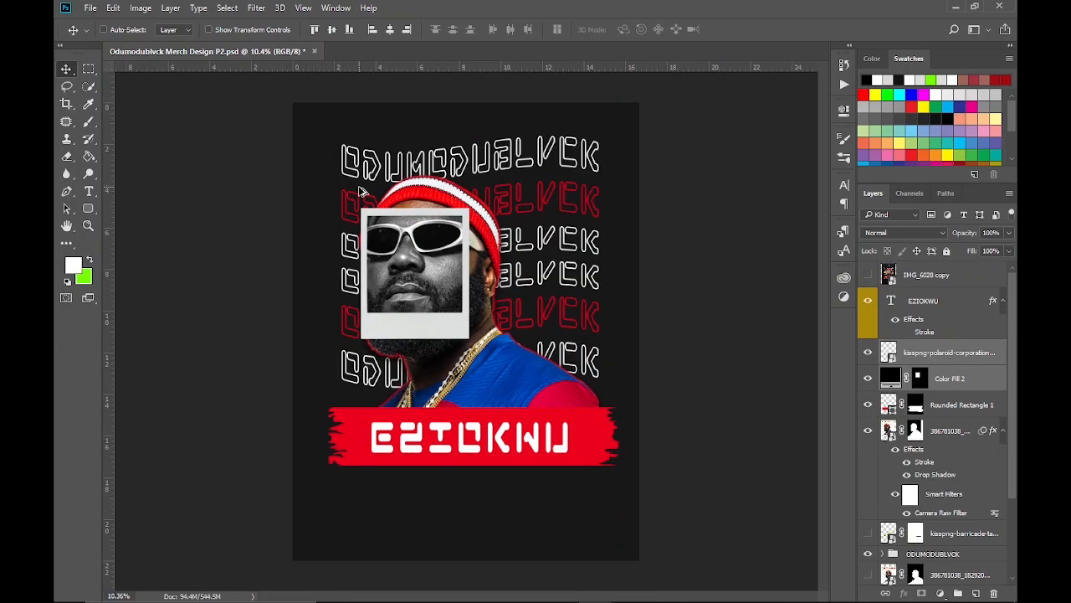
pyautogui.scroll(1, 476, 306)
# Step: Duplicate the portrait cutout layer and merge the copy with a new blank layer to flatten its effects
pyautogui.click(937, 432)
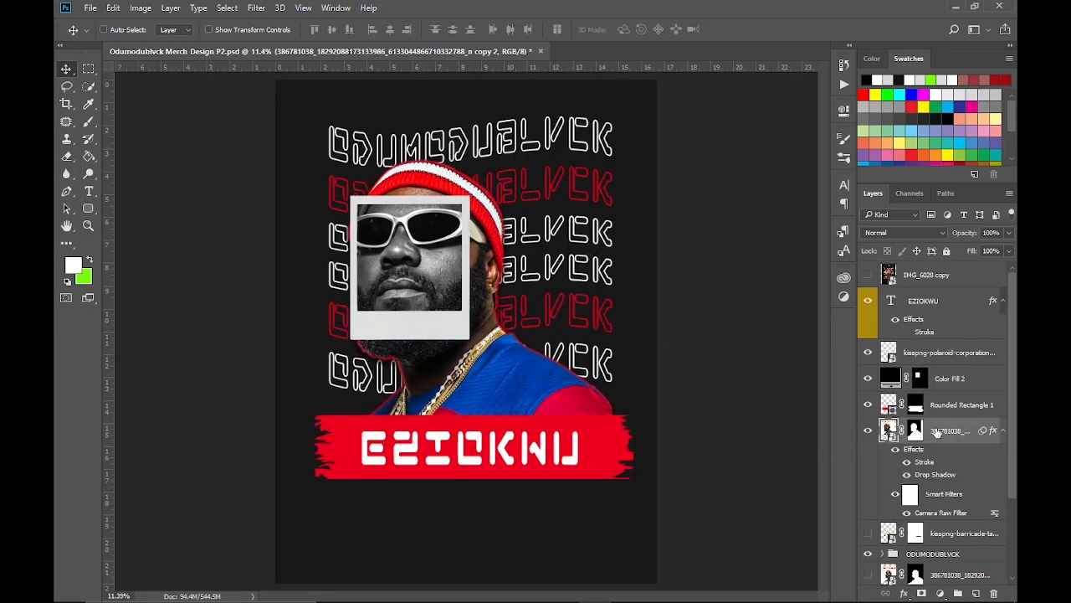
pyautogui.hotkey('ctrl', 'j')
pyautogui.click(976, 592)
pyautogui.keyDown('shift'); pyautogui.click(930, 464); pyautogui.keyUp('shift')
pyautogui.hotkey('ctrl', 'e')
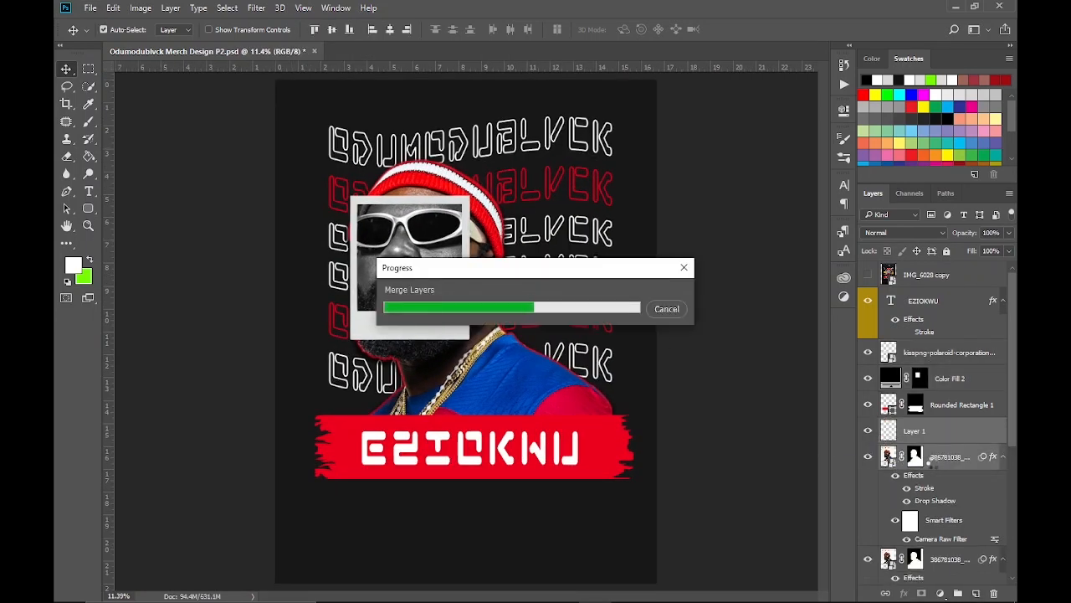
# Step: Mark the polaroid frame and Color Fill 2 layers with an orange color label
pyautogui.click(929, 379)
pyautogui.keyDown('shift'); pyautogui.click(943, 354); pyautogui.keyUp('shift')
pyautogui.rightClick(943, 354)
pyautogui.click(689, 555)
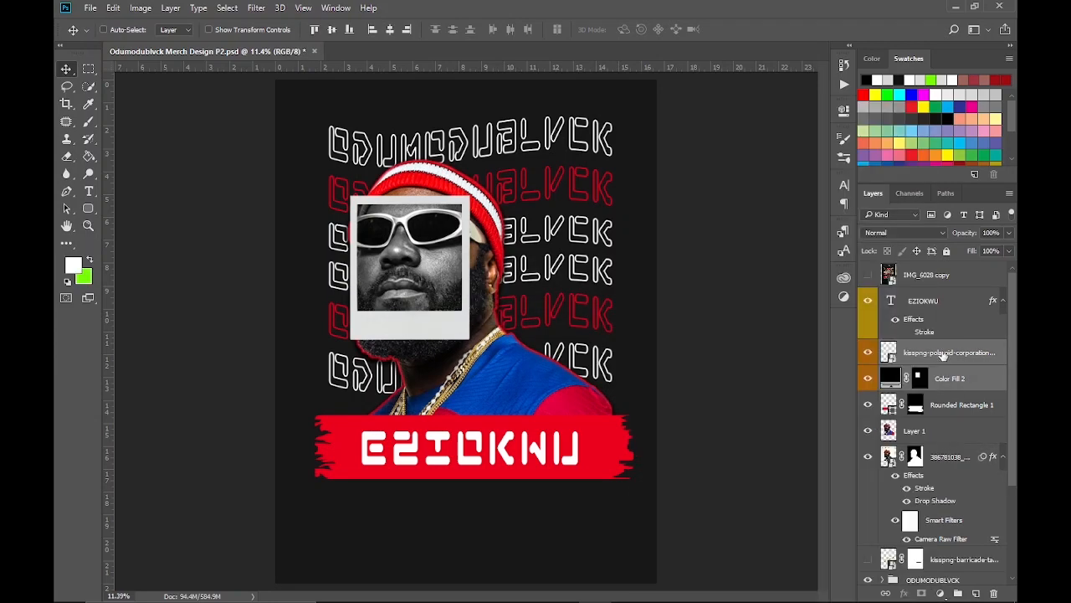
# Step: Duplicate the polaroid frame and Color Fill 2 layers, stack the copies directly above Layer 1 and label the set blue
pyautogui.hotkey('ctrl', 'j')
pyautogui.moveTo(943, 357); pyautogui.dragTo(924, 486)
pyautogui.rightClick(938, 483)
pyautogui.click(725, 592)
# Step: Rotate the copied frame, color fill and Layer 1 together clockwise, offset them beside the first polaroid and group them
pyautogui.click(943, 433)
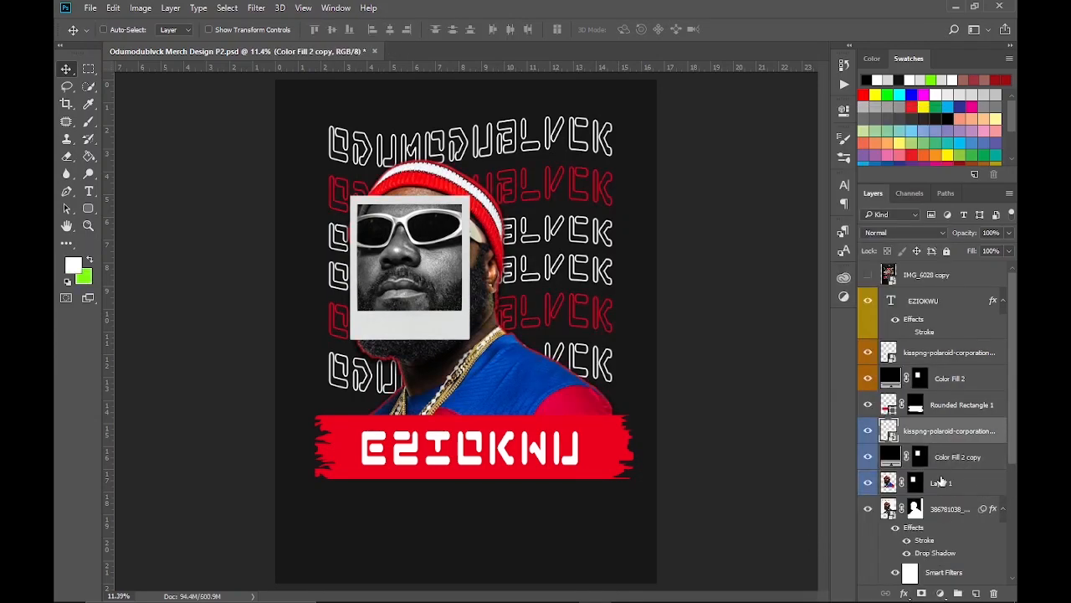
pyautogui.keyDown('shift'); pyautogui.click(942, 483); pyautogui.keyUp('shift')
pyautogui.hotkey('ctrl', 't')
pyautogui.moveTo(625, 462); pyautogui.dragTo(641, 519)
pyautogui.click(645, 29)
pyautogui.hotkey('ctrl', 'g')
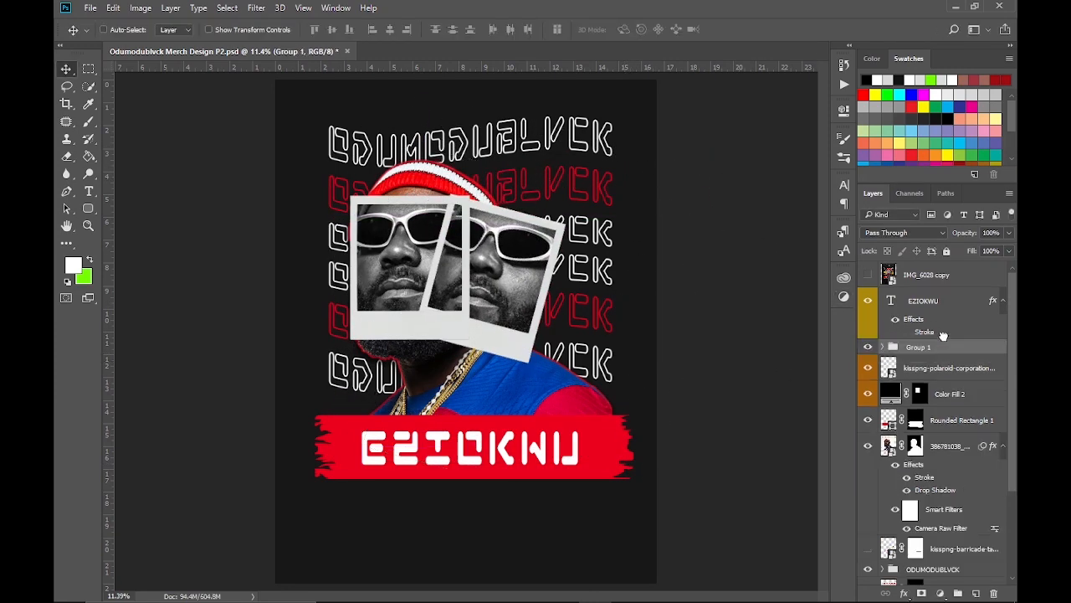
# Step: Scale Group 1 down to about 78% and position the tilted polaroid over the larger one's lower right corner
pyautogui.hotkey('ctrl', 't')
pyautogui.moveTo(652, 172); pyautogui.dragTo(630, 185)
pyautogui.moveTo(517, 277); pyautogui.dragTo(530, 289)
pyautogui.moveTo(651, 203); pyautogui.dragTo(629, 221)
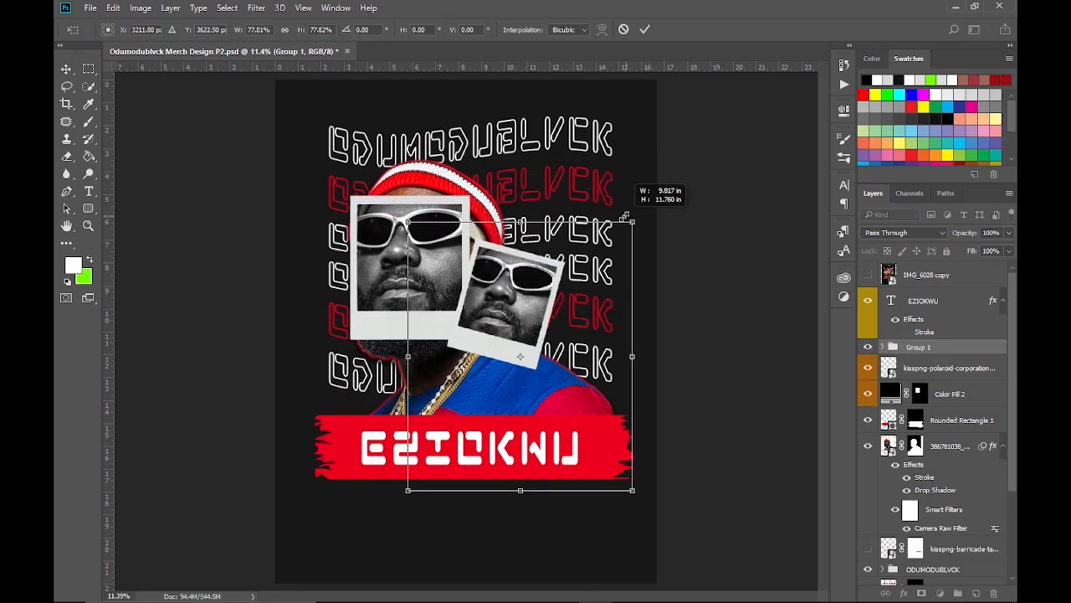
pyautogui.moveTo(533, 303); pyautogui.dragTo(513, 292)
pyautogui.press('Return')
# Step: Lower Color Fill 2 copy's opacity to about 18% and add a Drop Shadow to Group 1 with 55% opacity, 30 px distance and 70 px size
pyautogui.scroll(3, 455, 308)
pyautogui.click(882, 347)
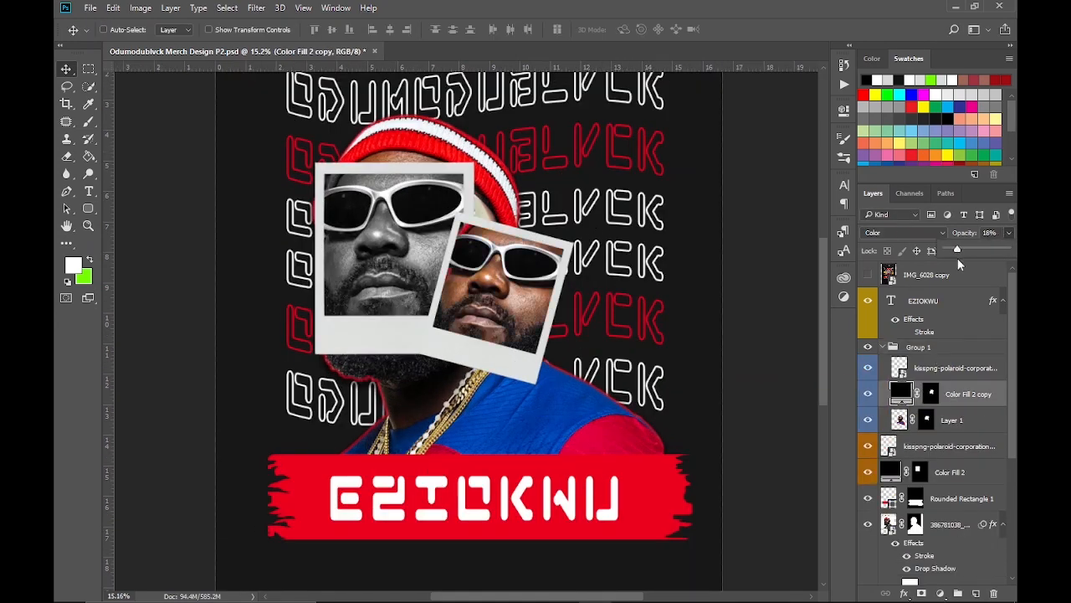
pyautogui.rightClick(921, 346)
pyautogui.click(788, 152)
pyautogui.click(667, 347)
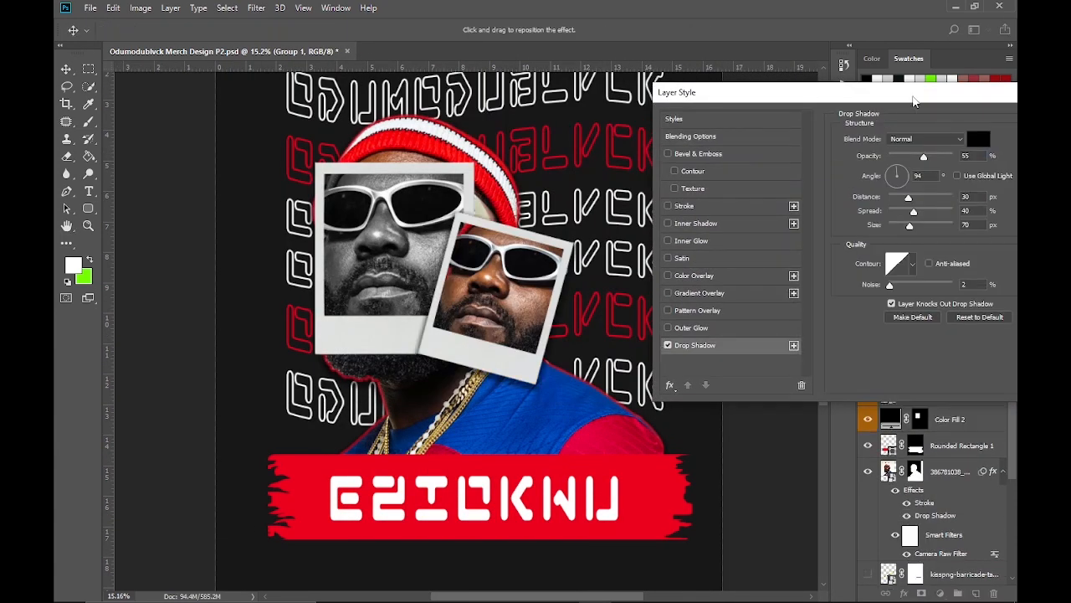
pyautogui.moveTo(907, 95); pyautogui.dragTo(736, 144)
pyautogui.click(937, 164)
# Step: Scale the tilted polaroid group down to about 66%, rotate it about -3.7° and rename the group Sub face
pyautogui.scroll(-2, 402, 305)
pyautogui.hotkey('ctrl', 't')
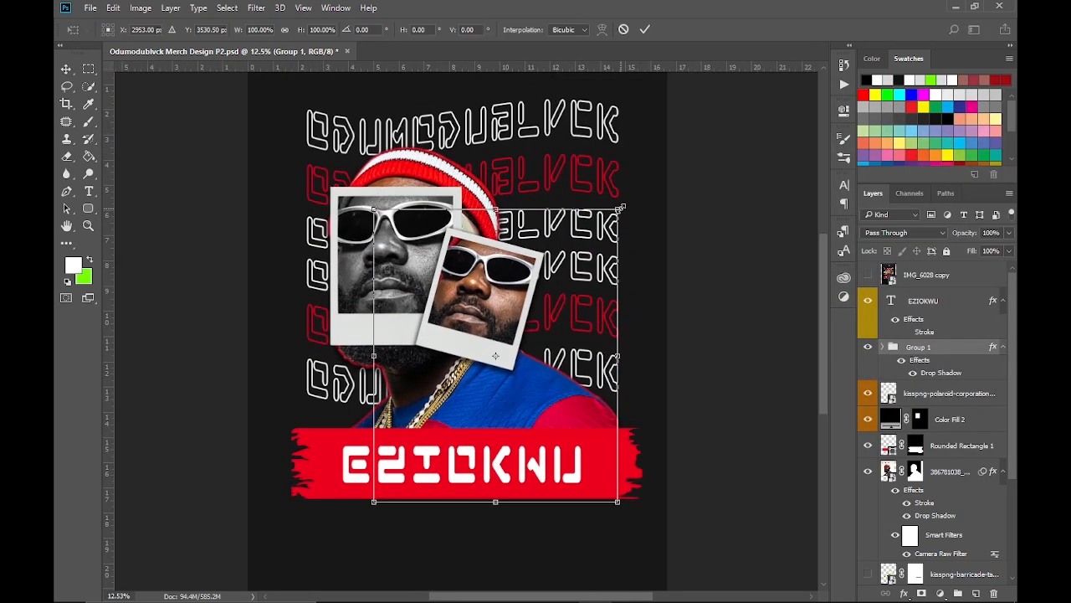
pyautogui.moveTo(620, 209); pyautogui.dragTo(584, 251)
pyautogui.moveTo(537, 320); pyautogui.dragTo(524, 314)
pyautogui.moveTo(589, 242); pyautogui.dragTo(570, 226)
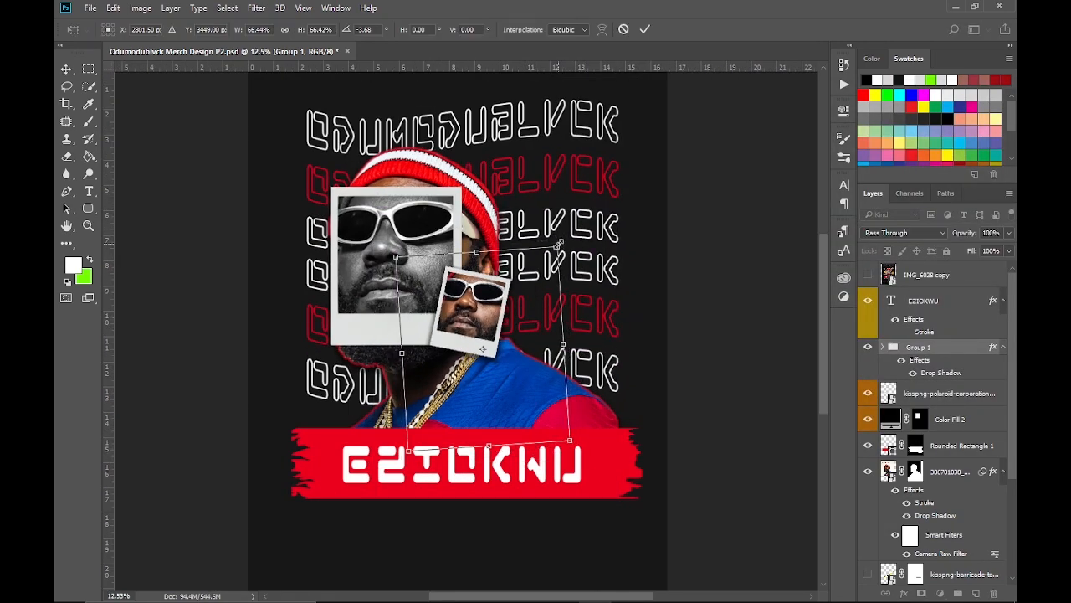
pyautogui.press('Escape')
pyautogui.hotkey('ctrl', '0')
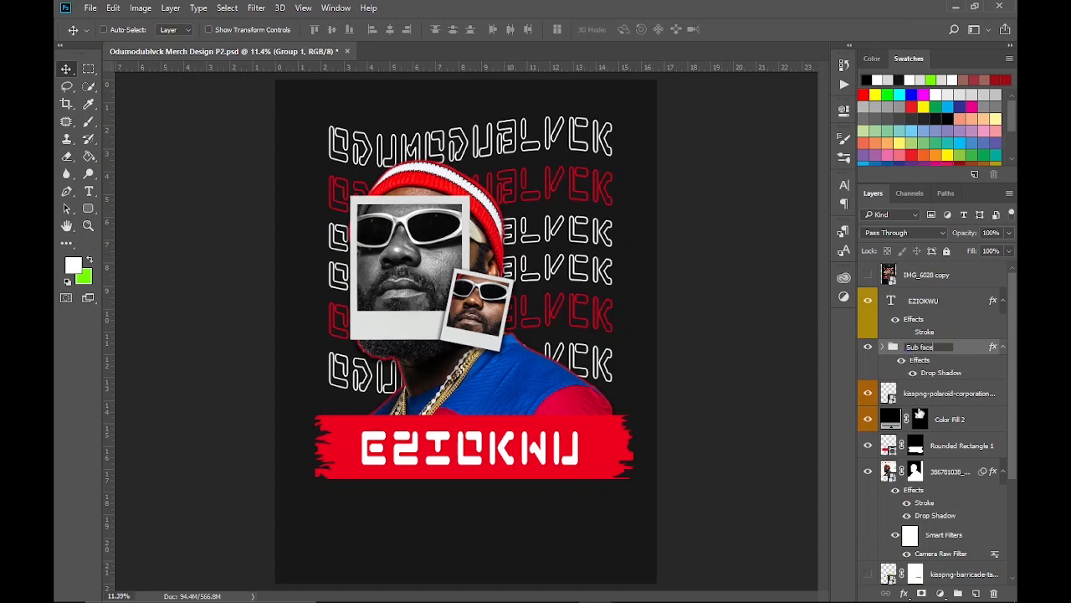
# Step: Move the Rounded Rectangle 1 layer above the large polaroid frame and Color Fill 2 layers
pyautogui.moveTo(919, 413); pyautogui.dragTo(923, 385)
pyautogui.moveTo(943, 449); pyautogui.dragTo(943, 384)
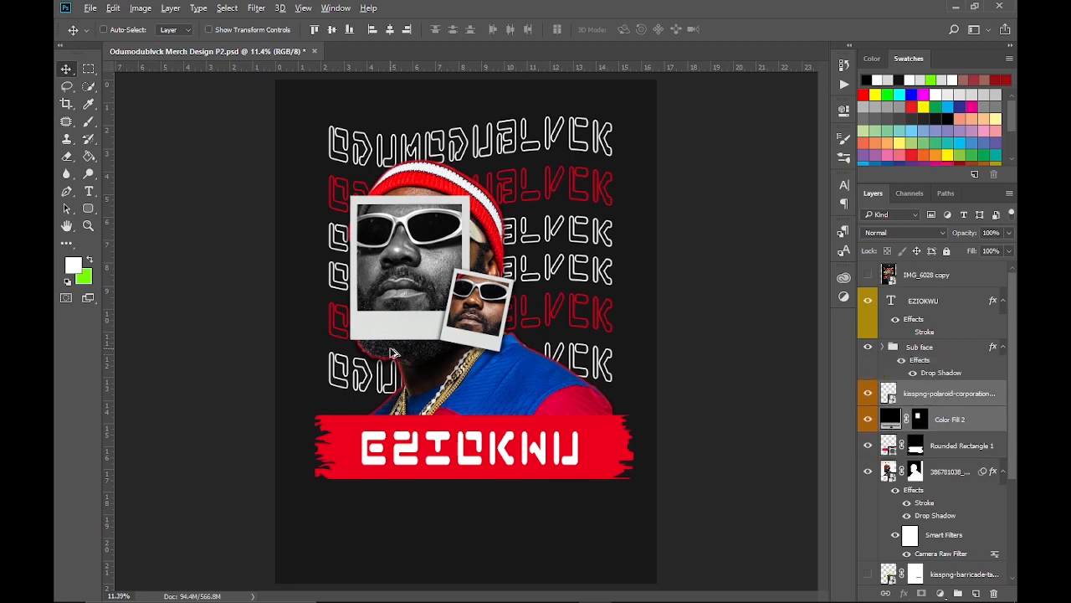
pyautogui.scroll(4, 387, 351)
pyautogui.click(869, 420)
pyautogui.hotkey('ctrl', 'z')
pyautogui.scroll(-3, 536, 238)
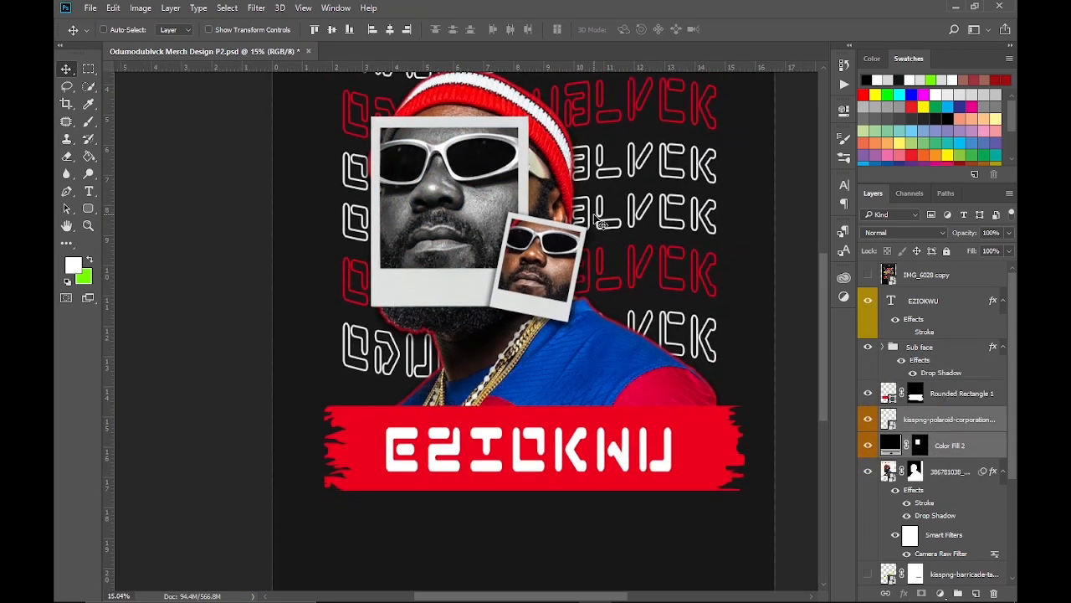
# Step: Label the EZIOKWU and Rounded Rectangle 1 layers violet and move the Sub face group above them
pyautogui.scroll(-1, 595, 215)
pyautogui.click(937, 302)
pyautogui.keyDown('ctrl'); pyautogui.click(939, 393); pyautogui.keyUp('ctrl')
pyautogui.rightClick(936, 393)
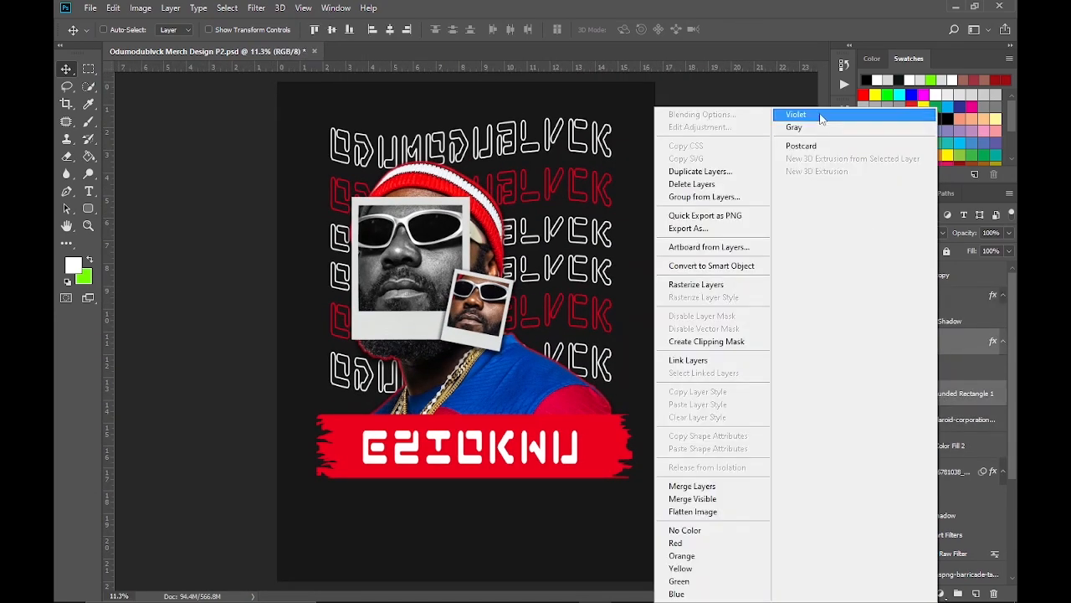
pyautogui.click(820, 117)
pyautogui.moveTo(921, 347); pyautogui.dragTo(923, 289)
# Step: Draw a white right-pointing arrow with the Custom Shape tool below the lower-left end of the red EZIOKWU brush bar
pyautogui.click(123, 279)
pyautogui.click(577, 30)
pyautogui.scroll(-1, 577, 125)
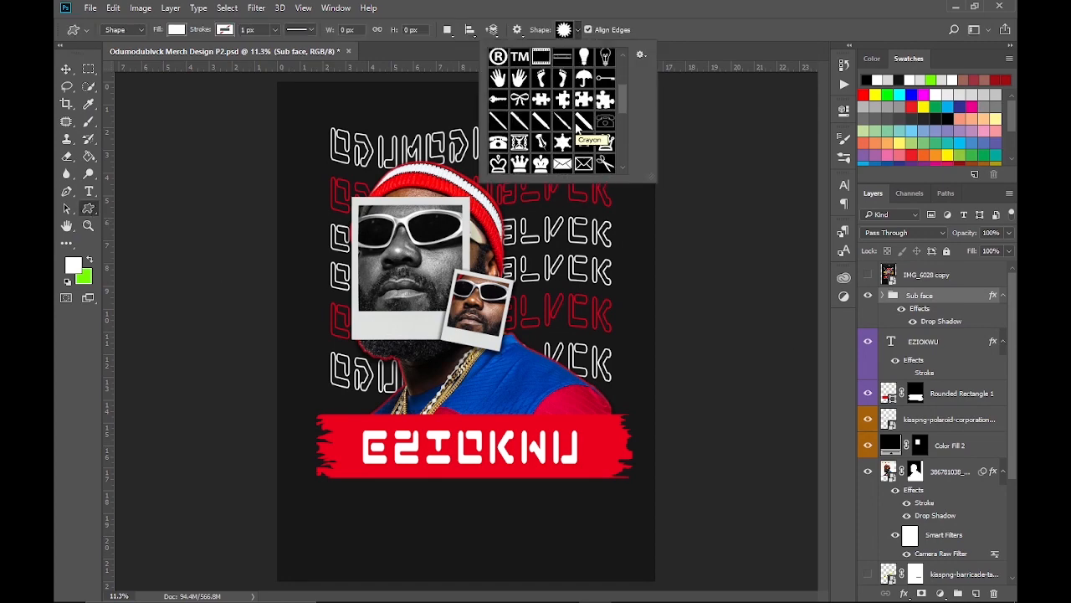
pyautogui.scroll(2, 544, 125)
pyautogui.scroll(3, 588, 143)
pyautogui.click(579, 394)
pyautogui.click(578, 30)
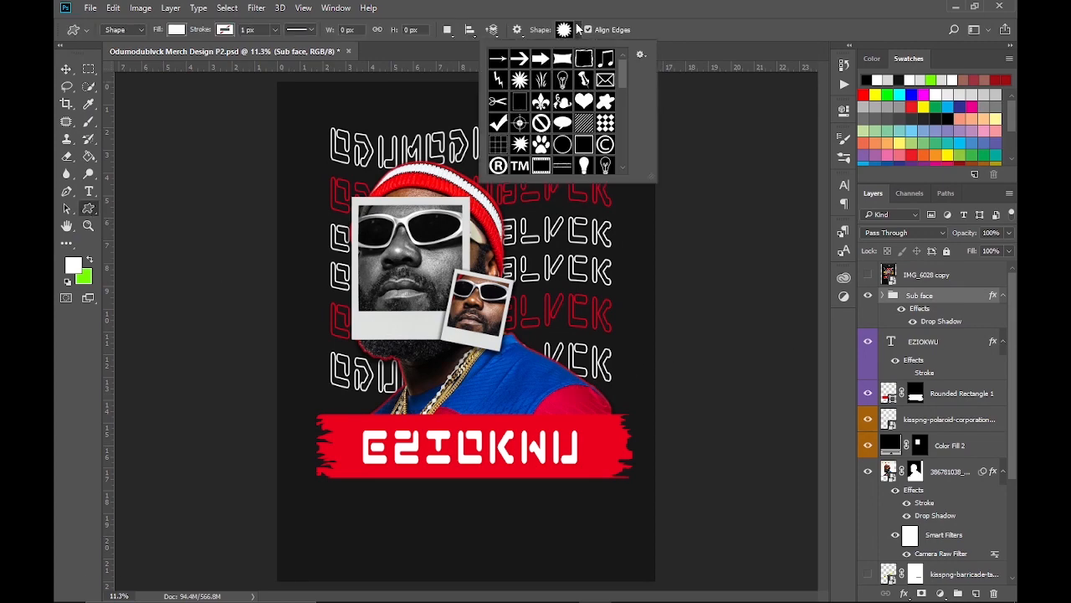
pyautogui.scroll(-7, 552, 122)
pyautogui.scroll(7, 535, 116)
pyautogui.moveTo(336, 501); pyautogui.dragTo(384, 534)
pyautogui.scroll(9, 347, 527)
pyautogui.press('p')
pyautogui.press('Delete')
pyautogui.moveTo(298, 462); pyautogui.dragTo(410, 480)
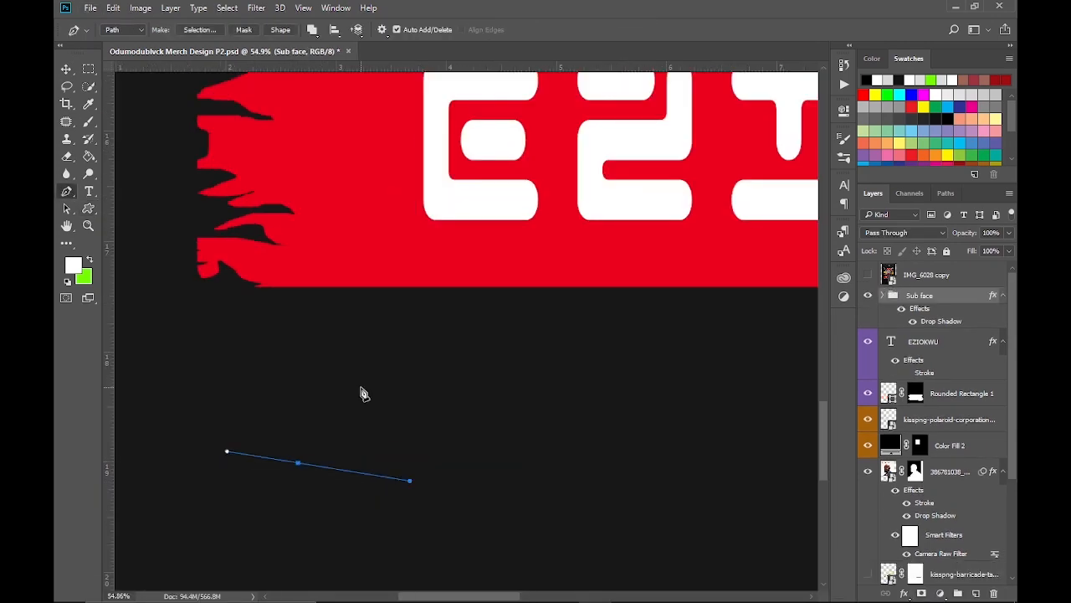
pyautogui.click(844, 66)
pyautogui.click(737, 264)
pyautogui.hotkey('ctrl', 't')
pyautogui.moveTo(298, 479); pyautogui.dragTo(283, 478)
pyautogui.click(539, 31)
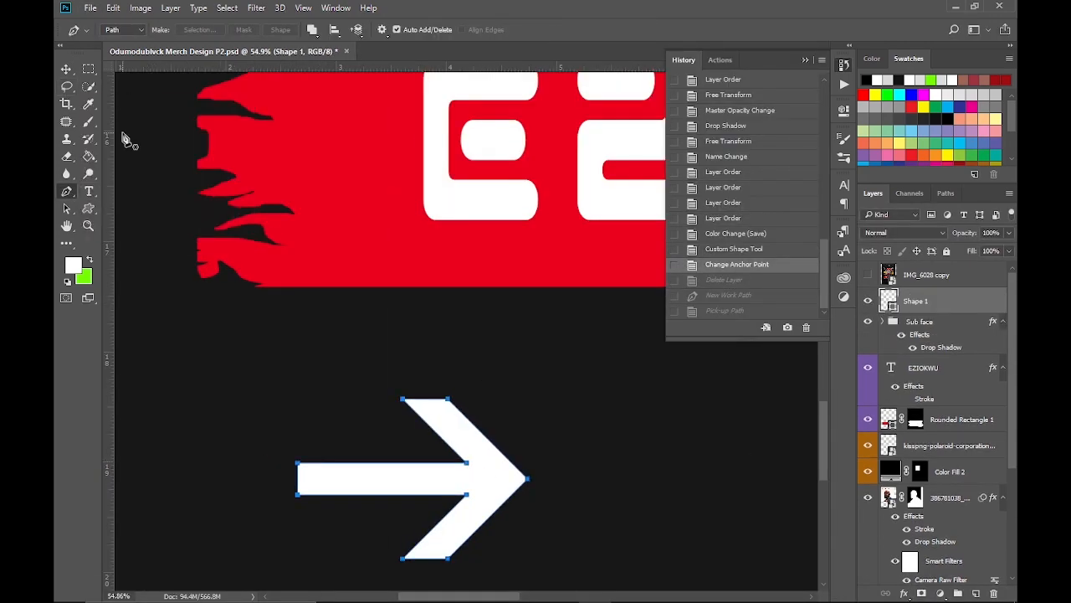
# Step: Select the arrow's shaft with the Polygonal Lasso and hide it with an inverted layer mask, leaving only the chevron head
pyautogui.click(67, 69)
pyautogui.click(66, 87)
pyautogui.scroll(6, 455, 497)
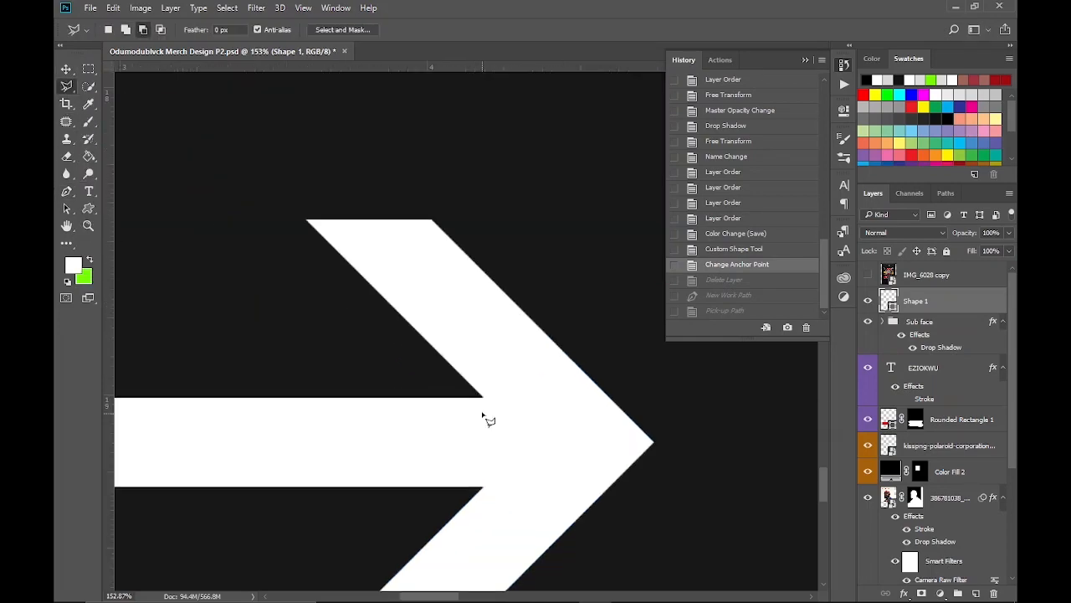
pyautogui.click(486, 397)
pyautogui.click(486, 487)
pyautogui.click(199, 353)
pyautogui.click(706, 397)
pyautogui.scroll(-3, 524, 344)
pyautogui.click(922, 593)
pyautogui.hotkey('ctrl', 'i')
pyautogui.scroll(-8, 638, 382)
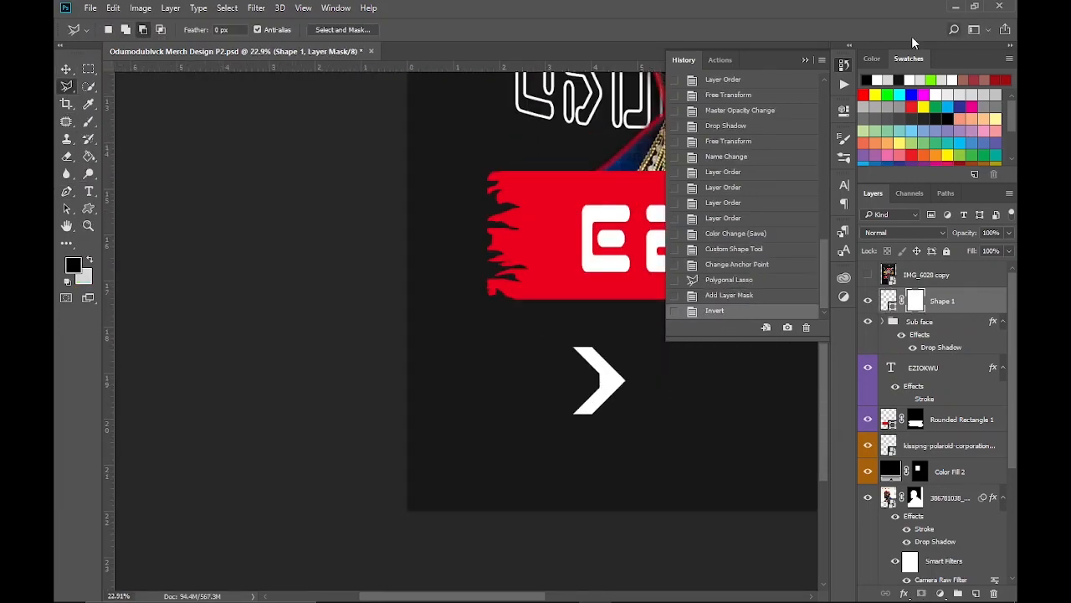
# Step: Scale the masked chevron on Shape 1 down and place it just beneath the red EZIOKWU bar
pyautogui.click(844, 66)
pyautogui.press('v')
pyautogui.moveTo(495, 595); pyautogui.dragTo(579, 595)
pyautogui.scroll(-1, 371, 352)
pyautogui.hotkey('ctrl', 't')
pyautogui.moveTo(293, 380); pyautogui.dragTo(408, 385)
pyautogui.click(558, 31)
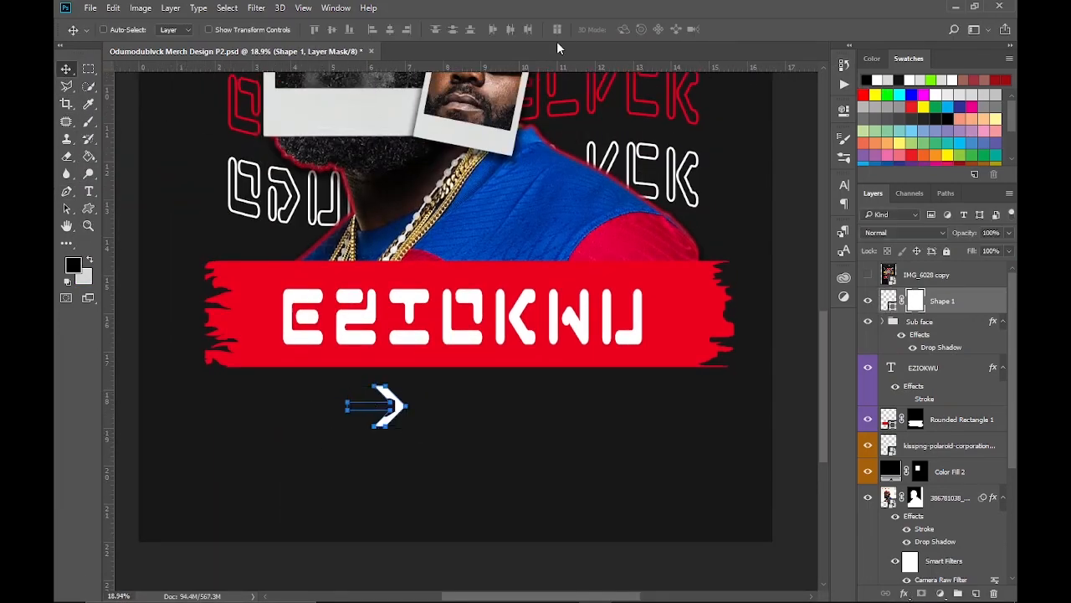
# Step: Merge Shape 1 with a new empty layer to bake in the mask, and convert the result to a smart object
pyautogui.scroll(5, 387, 413)
pyautogui.click(976, 593)
pyautogui.keyDown('ctrl'); pyautogui.click(935, 329); pyautogui.keyUp('ctrl')
pyautogui.hotkey('ctrl', 'e')
pyautogui.hotkey('ctrl', 't')
pyautogui.press('Escape')
pyautogui.rightClick(912, 301)
pyautogui.click(835, 281)
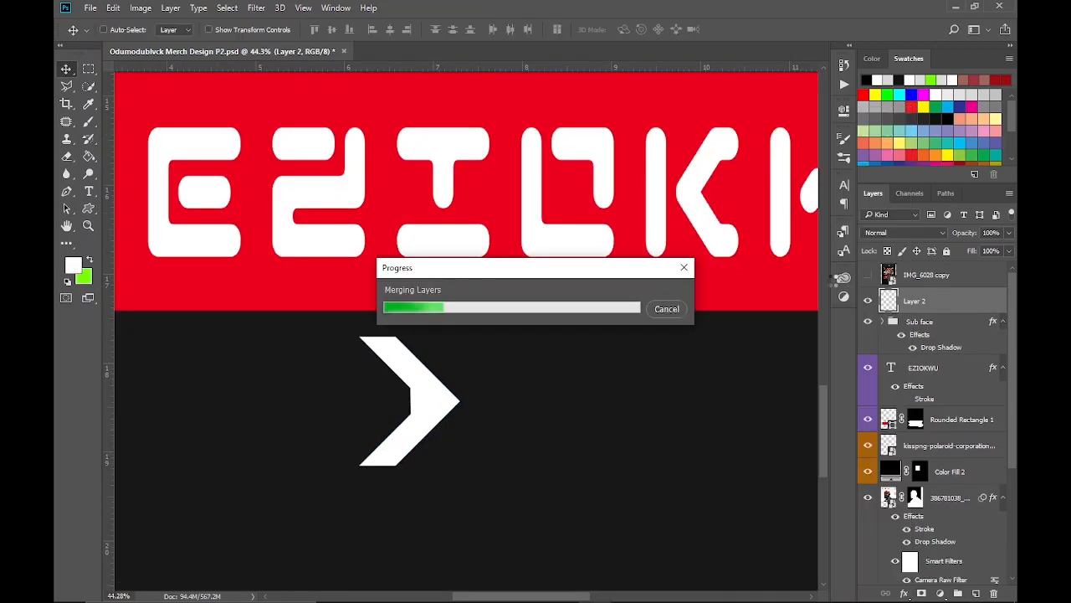
# Step: Scale the Layer 2 chevron down slightly beneath the bar
pyautogui.scroll(-8, 513, 408)
pyautogui.hotkey('ctrl', 't')
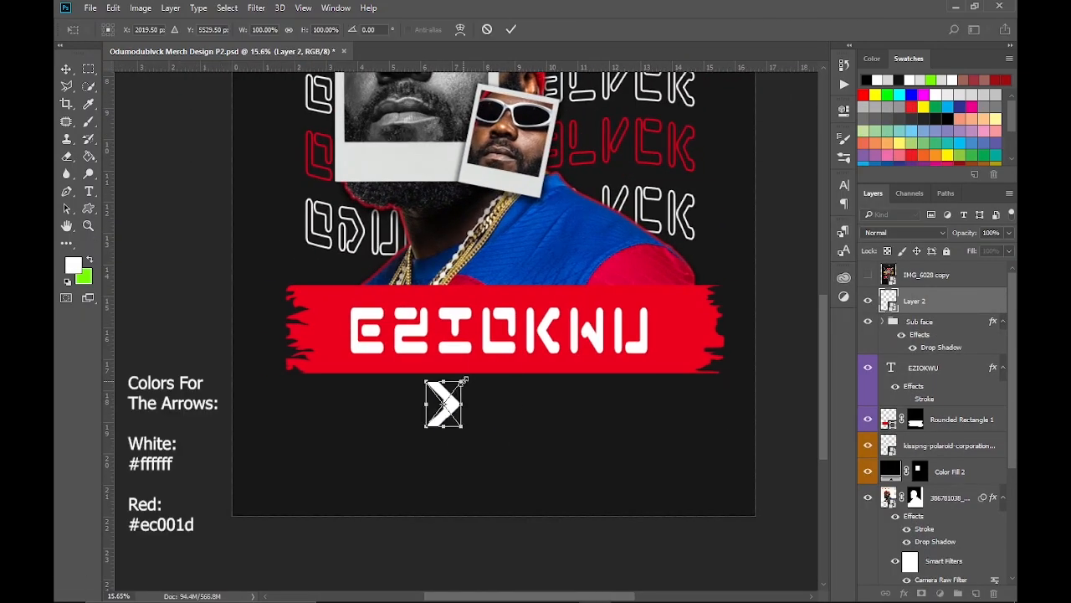
pyautogui.moveTo(465, 382); pyautogui.dragTo(457, 388)
pyautogui.click(559, 31)
# Step: Duplicate the Layer 2 chevron and move the copy left so the two sit side by side
pyautogui.hotkey('ctrl', 'j')
pyautogui.hotkey('shift', 'Left')
pyautogui.hotkey('shift', 'Left')
pyautogui.hotkey('shift', 'Left')
pyautogui.hotkey('shift', 'Left')
pyautogui.hotkey('shift', 'Left')
pyautogui.hotkey('shift', 'Left')
pyautogui.hotkey('shift', 'Left')
pyautogui.hotkey('shift', 'Left')
pyautogui.hotkey('shift', 'Left')
pyautogui.hotkey('shift', 'Left')
# Step: Duplicate both chevron layers together and move the copies left to form an evenly spaced row of four
pyautogui.keyDown('ctrl'); pyautogui.click(935, 335); pyautogui.keyUp('ctrl')
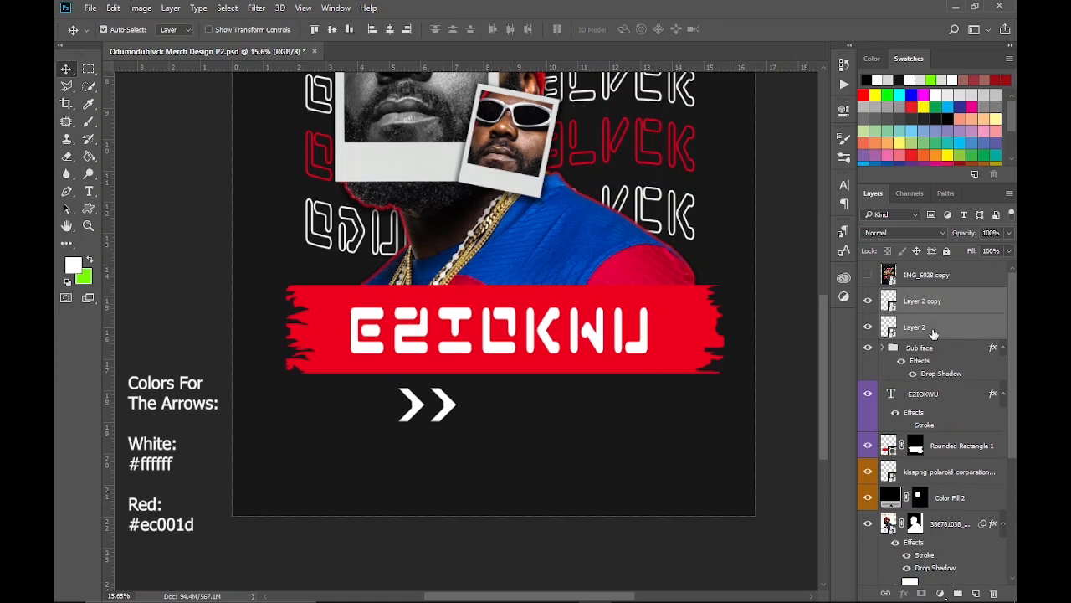
pyautogui.hotkey('ctrl', 'j')
pyautogui.hotkey('shift', 'Left')
pyautogui.hotkey('shift', 'Left')
pyautogui.hotkey('shift', 'Left')
pyautogui.hotkey('shift', 'Left')
pyautogui.hotkey('shift', 'Left')
pyautogui.hotkey('shift', 'Left')
pyautogui.hotkey('shift', 'Left')
pyautogui.hotkey('shift', 'Left')
pyautogui.hotkey('shift', 'Left')
pyautogui.hotkey('shift', 'Left')
pyautogui.hotkey('shift', 'Left')
pyautogui.hotkey('shift', 'Left')
pyautogui.hotkey('shift', 'Left')
pyautogui.hotkey('shift', 'Left')
pyautogui.hotkey('shift', 'Left')
pyautogui.hotkey('shift', 'Left')
pyautogui.hotkey('shift', 'Left')
pyautogui.hotkey('shift', 'Left')
pyautogui.hotkey('shift', 'Left')
pyautogui.hotkey('shift', 'Left')
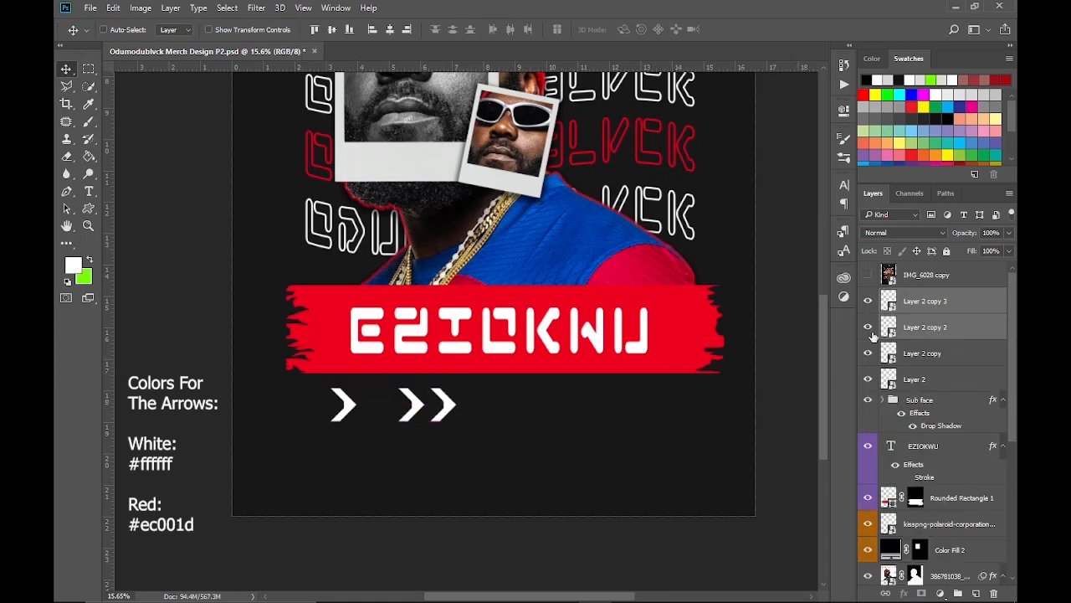
# Step: Apply a red #ec001d Color Overlay to the Layer 2 copy and Layer 2 copy 3 chevrons so red and white alternate
pyautogui.click(925, 302)
pyautogui.keyDown('ctrl'); pyautogui.click(933, 355); pyautogui.keyUp('ctrl')
pyautogui.rightClick(934, 355)
pyautogui.click(701, 120)
pyautogui.click(527, 319)
pyautogui.click(964, 165)
pyautogui.rightClick(930, 301)
pyautogui.click(701, 120)
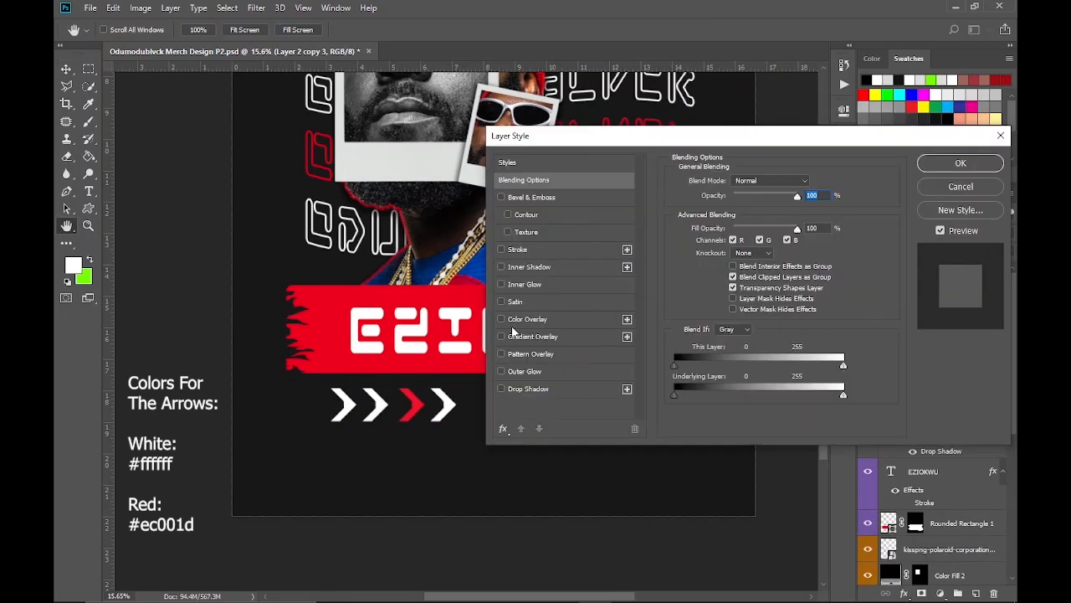
pyautogui.click(527, 319)
pyautogui.click(947, 165)
# Step: Group the four chevron layers and name the group Arrow
pyautogui.keyDown('shift'); pyautogui.click(921, 432); pyautogui.keyUp('shift')
pyautogui.hotkey('ctrl', 'g')
pyautogui.doubleClick(921, 296)
pyautogui.write('Arrow')
pyautogui.press('Return')
# Step: Duplicate the Arrow group and flip the copy horizontally
pyautogui.hotkey('ctrl', 'j')
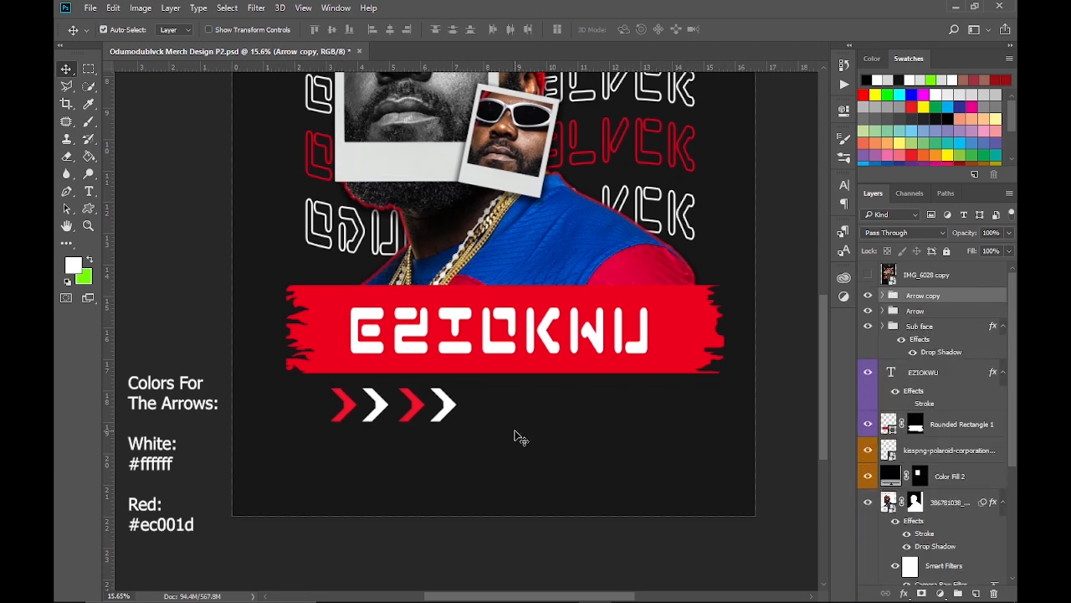
pyautogui.hotkey('ctrl', 't')
pyautogui.rightClick(515, 431)
pyautogui.click(553, 409)
pyautogui.click(648, 32)
# Step: Move the flipped Arrow copy right until it sits beside the original row with its chevrons pointing inward
pyautogui.hotkey('shift', 'Right')
pyautogui.hotkey('shift', 'Right')
pyautogui.hotkey('shift', 'Right')
pyautogui.hotkey('shift', 'Right')
pyautogui.hotkey('shift', 'Right')
pyautogui.hotkey('shift', 'Right')
pyautogui.hotkey('shift', 'Right')
pyautogui.hotkey('shift', 'Right')
pyautogui.hotkey('shift', 'Right')
pyautogui.hotkey('shift', 'Right')
pyautogui.hotkey('shift', 'Right')
pyautogui.hotkey('shift', 'Right')
pyautogui.hotkey('shift', 'Right')
pyautogui.hotkey('shift', 'Right')
pyautogui.hotkey('shift', 'Right')
pyautogui.hotkey('shift', 'Right')
pyautogui.hotkey('shift', 'Right')
pyautogui.hotkey('shift', 'Right')
pyautogui.hotkey('shift', 'Right')
pyautogui.hotkey('shift', 'Right')
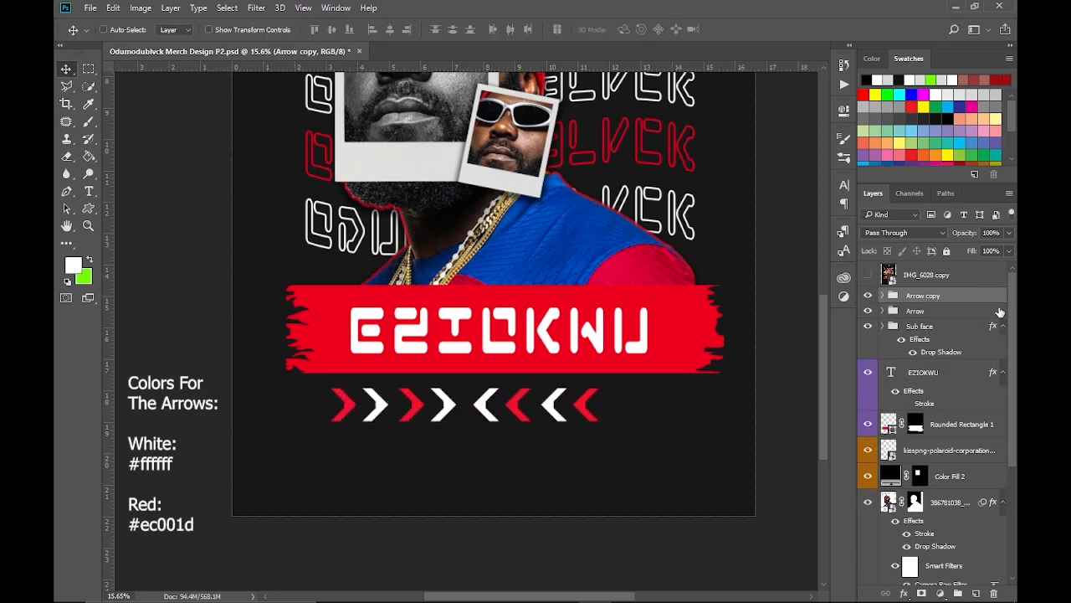
# Step: Select both arrow groups and reposition them together so the row sits centred close beneath the EZIOKWU bar
pyautogui.keyDown('shift'); pyautogui.click(1000, 312); pyautogui.keyUp('shift')
pyautogui.hotkey('shift', 'Right')
pyautogui.hotkey('shift', 'Right')
pyautogui.hotkey('shift', 'Right')
pyautogui.hotkey('shift', 'Right')
pyautogui.hotkey('shift', 'Right')
pyautogui.hotkey('shift', 'Right')
pyautogui.hotkey('shift', 'Right')
pyautogui.hotkey('shift', 'Right')
pyautogui.hotkey('shift', 'Right')
pyautogui.hotkey('shift', 'Right')
pyautogui.hotkey('shift', 'Right')
pyautogui.hotkey('shift', 'Right')
pyautogui.hotkey('shift', 'Right')
pyautogui.hotkey('shift', 'Right')
pyautogui.hotkey('shift', 'Right')
pyautogui.hotkey('shift', 'Right')
pyautogui.hotkey('shift', 'Right')
pyautogui.hotkey('shift', 'Right')
pyautogui.hotkey('shift', 'Right')
pyautogui.hotkey('shift', 'Right')
pyautogui.scroll(-1, 488, 531)
pyautogui.hotkey('shift', 'Up')
pyautogui.hotkey('shift', 'Up')
pyautogui.hotkey('shift', 'Up')
pyautogui.hotkey('shift', 'Up')
pyautogui.hotkey('shift', 'Left')
pyautogui.hotkey('shift', 'Left')
pyautogui.hotkey('shift', 'Left')
# Step: Scale both arrow groups down slightly as one row
pyautogui.hotkey('ctrl', 't')
pyautogui.moveTo(578, 480); pyautogui.dragTo(569, 483)
pyautogui.press('Return')
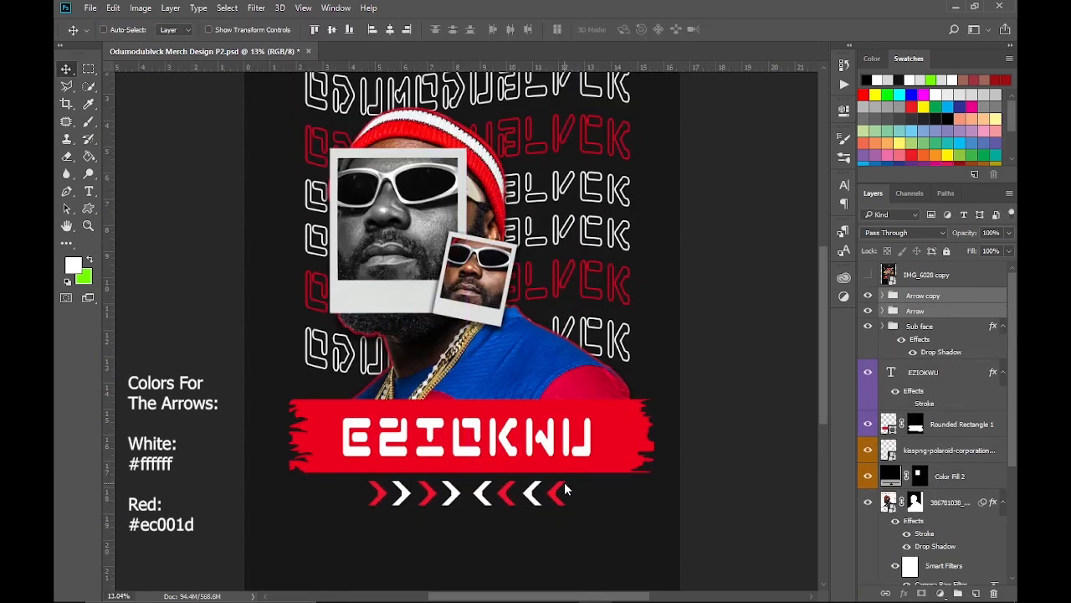
# Step: Undo the last scaling of the arrow row and move the Arrow group left towards the end of the EZIOKWU bar
pyautogui.hotkey('ctrl', 'alt', 'z')
pyautogui.hotkey('ctrl', 'alt', 'z')
pyautogui.click(916, 310)
pyautogui.hotkey('shift', 'Left')
pyautogui.hotkey('shift', 'Left')
pyautogui.hotkey('shift', 'Left')
pyautogui.hotkey('shift', 'Left')
pyautogui.hotkey('shift', 'Left')
pyautogui.hotkey('shift', 'Left')
pyautogui.hotkey('shift', 'Left')
pyautogui.hotkey('shift', 'Left')
pyautogui.hotkey('shift', 'Left')
pyautogui.hotkey('shift', 'Left')
pyautogui.hotkey('shift', 'Left')
pyautogui.hotkey('shift', 'Left')
pyautogui.hotkey('shift', 'Left')
pyautogui.hotkey('shift', 'Left')
pyautogui.hotkey('shift', 'Left')
pyautogui.hotkey('shift', 'Left')
pyautogui.hotkey('shift', 'Left')
pyautogui.hotkey('shift', 'Left')
pyautogui.hotkey('shift', 'Left')
pyautogui.hotkey('shift', 'Left')
# Step: Move the Arrow copy group right to open a wide gap between both chevron groups, keeping it within the bar's width
pyautogui.click(912, 298)
pyautogui.hotkey('shift', 'Right')
pyautogui.hotkey('shift', 'Right')
pyautogui.hotkey('shift', 'Right')
pyautogui.hotkey('shift', 'Right')
pyautogui.hotkey('shift', 'Right')
pyautogui.hotkey('shift', 'Right')
pyautogui.hotkey('shift', 'Right')
pyautogui.hotkey('shift', 'Right')
pyautogui.hotkey('shift', 'Right')
pyautogui.hotkey('shift', 'Right')
pyautogui.hotkey('shift', 'Right')
pyautogui.hotkey('shift', 'Right')
pyautogui.hotkey('shift', 'Right')
pyautogui.hotkey('shift', 'Right')
pyautogui.hotkey('shift', 'Right')
pyautogui.hotkey('shift', 'Right')
pyautogui.hotkey('shift', 'Right')
pyautogui.hotkey('shift', 'Right')
pyautogui.hotkey('shift', 'Right')
pyautogui.hotkey('shift', 'Right')
pyautogui.scroll(-1, 432, 332)
pyautogui.hotkey('shift', 'Left')
pyautogui.hotkey('shift', 'Left')
pyautogui.hotkey('shift', 'Left')
pyautogui.hotkey('shift', 'Left')
pyautogui.hotkey('shift', 'Left')
pyautogui.hotkey('shift', 'Left')
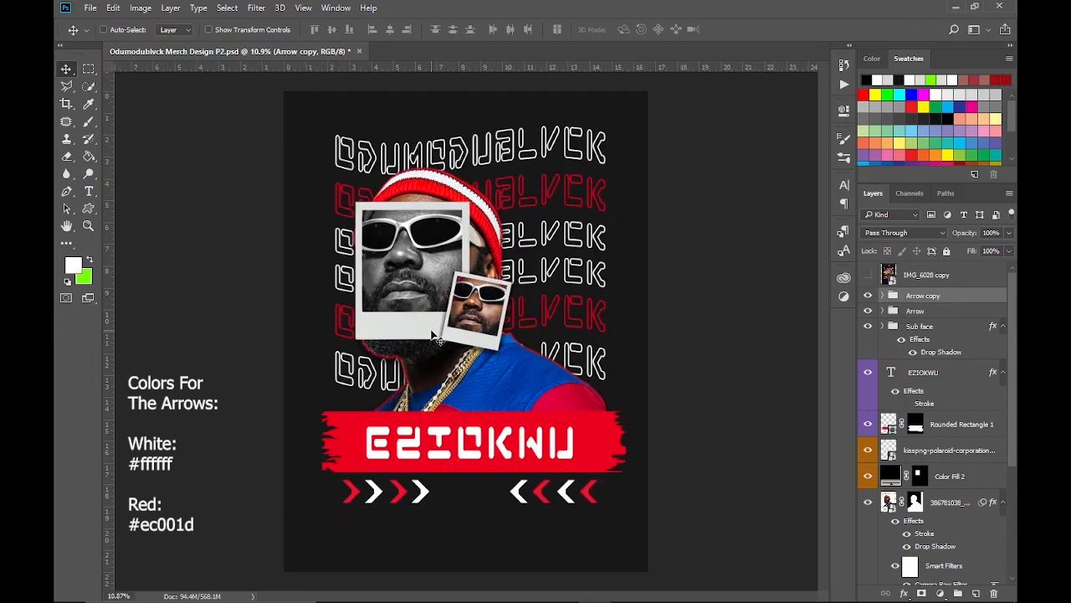
pyautogui.hotkey('shift', 'Left')
# Step: Nudge the Arrow group horizontally so both chevron groups sit evenly inset from the ends of the EZIOKWU bar
pyautogui.click(924, 309)
pyautogui.hotkey('shift', 'Left')
pyautogui.hotkey('shift', 'Left')
pyautogui.hotkey('shift', 'Left')
pyautogui.hotkey('shift', 'Left')
pyautogui.click(936, 298)
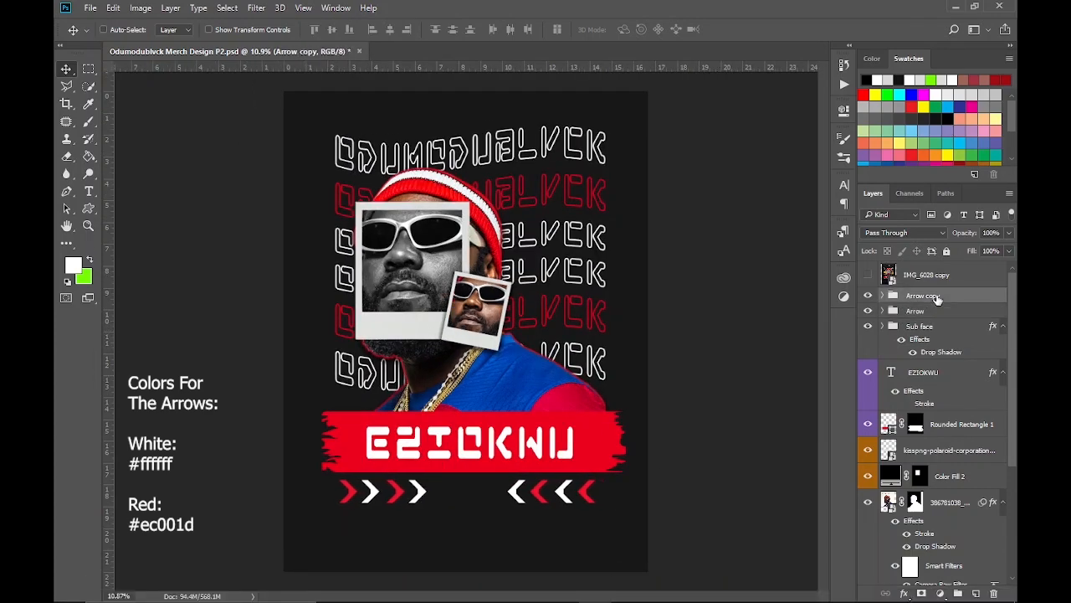
pyautogui.click(958, 311)
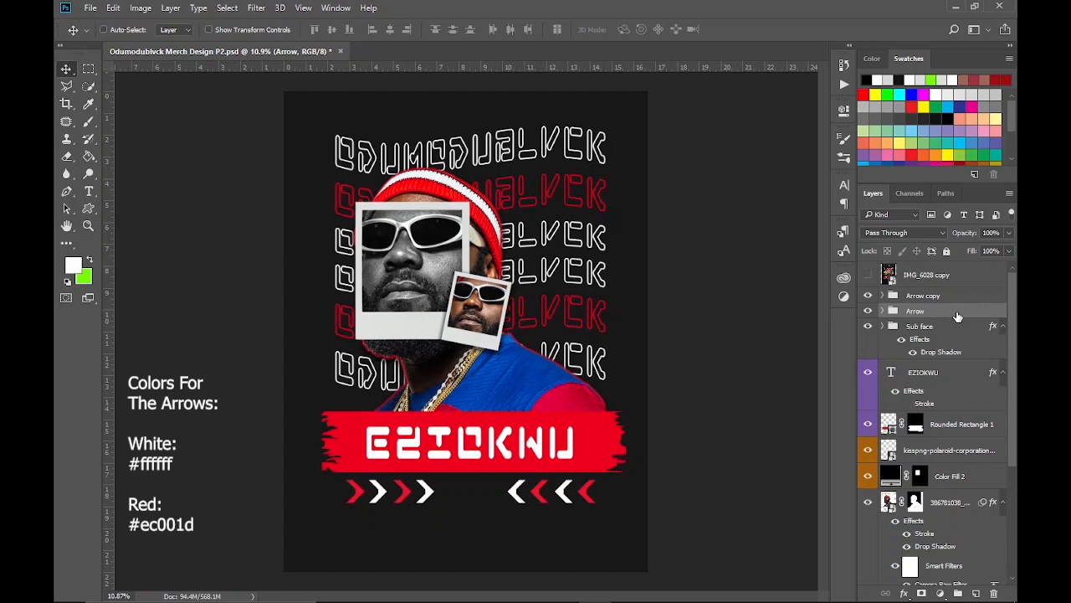
pyautogui.doubleClick(950, 374)
pyautogui.click(536, 249)
pyautogui.click(857, 257)
pyautogui.click(613, 331)
pyautogui.moveTo(647, 135)
pyautogui.mouseDown()
pyautogui.moveTo(796, 113)
pyautogui.moveTo(653, 132)
pyautogui.mouseUp()
pyautogui.click(919, 159)
pyautogui.click(891, 174)
pyautogui.click(887, 184)
pyautogui.click(916, 160)
# Step: Stretch the EZIOKWU text horizontally to about 105% of its width
pyautogui.hotkey('ctrl', 't')
pyautogui.moveTo(581, 444); pyautogui.dragTo(588, 445)
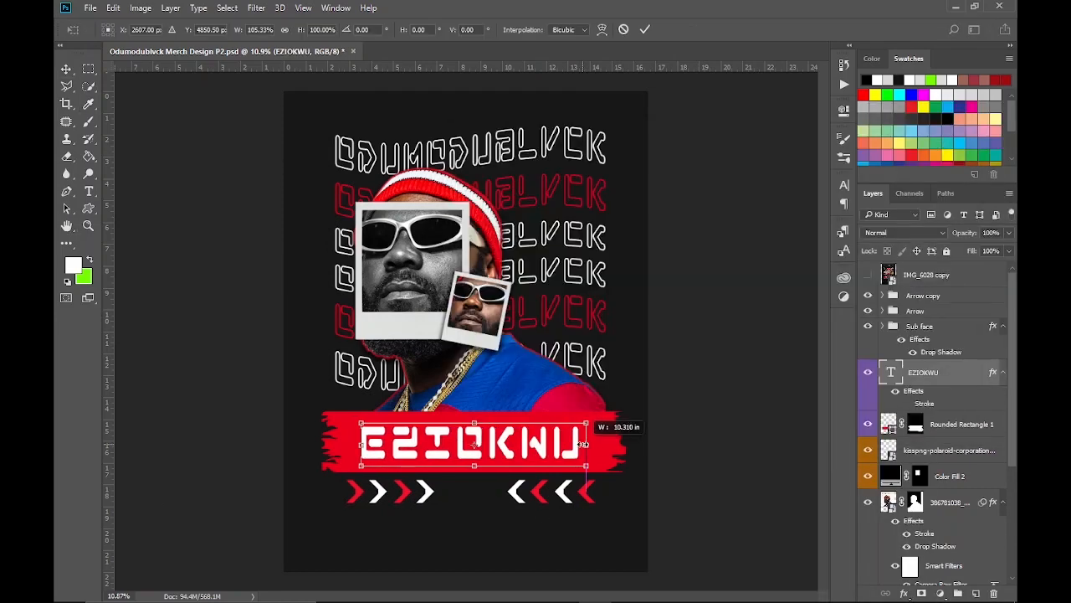
pyautogui.click(644, 29)
# Step: Duplicate the EZIOKWU text layer with the original hidden, and set the visible one's font to Vulgar Display Of Power
pyautogui.hotkey('ctrl', 'j')
pyautogui.click(865, 425)
pyautogui.click(845, 185)
pyautogui.click(756, 199)
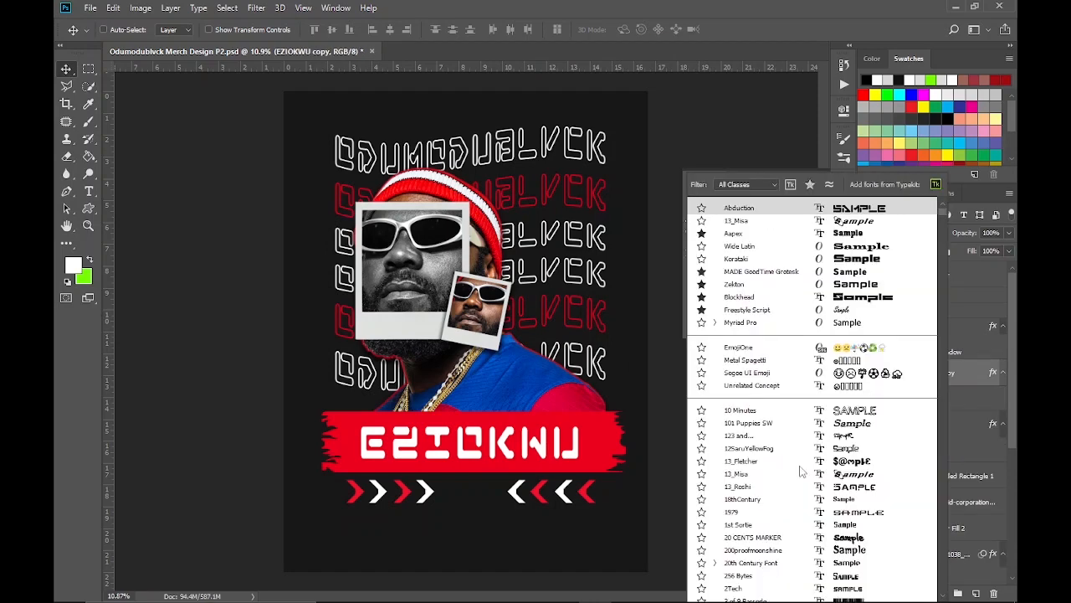
pyautogui.scroll(-10, 802, 469)
pyautogui.moveTo(942, 220); pyautogui.dragTo(942, 571)
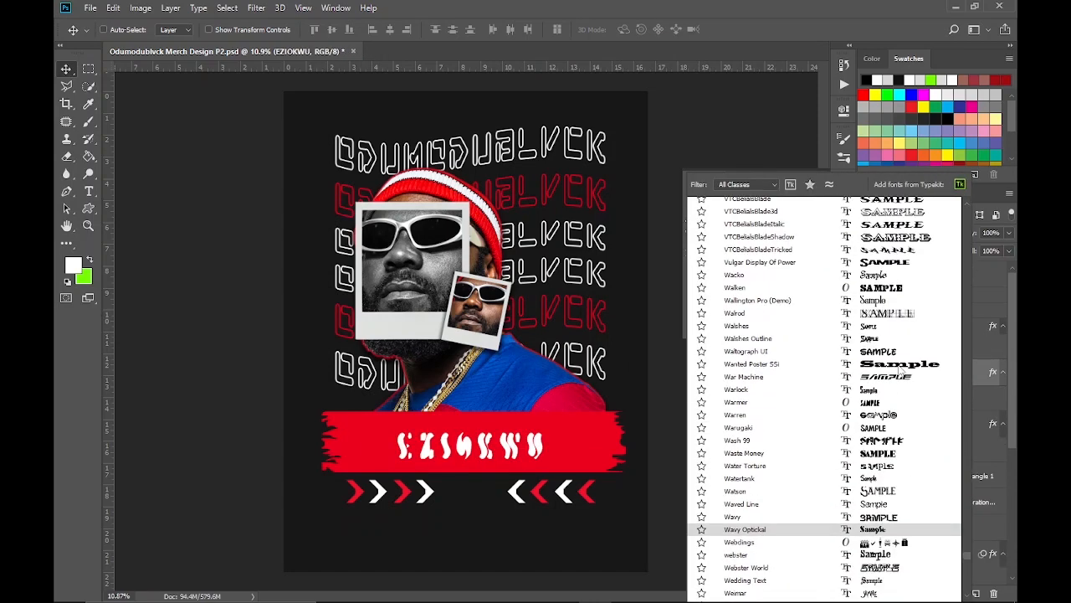
pyautogui.scroll(4, 844, 529)
pyautogui.click(843, 502)
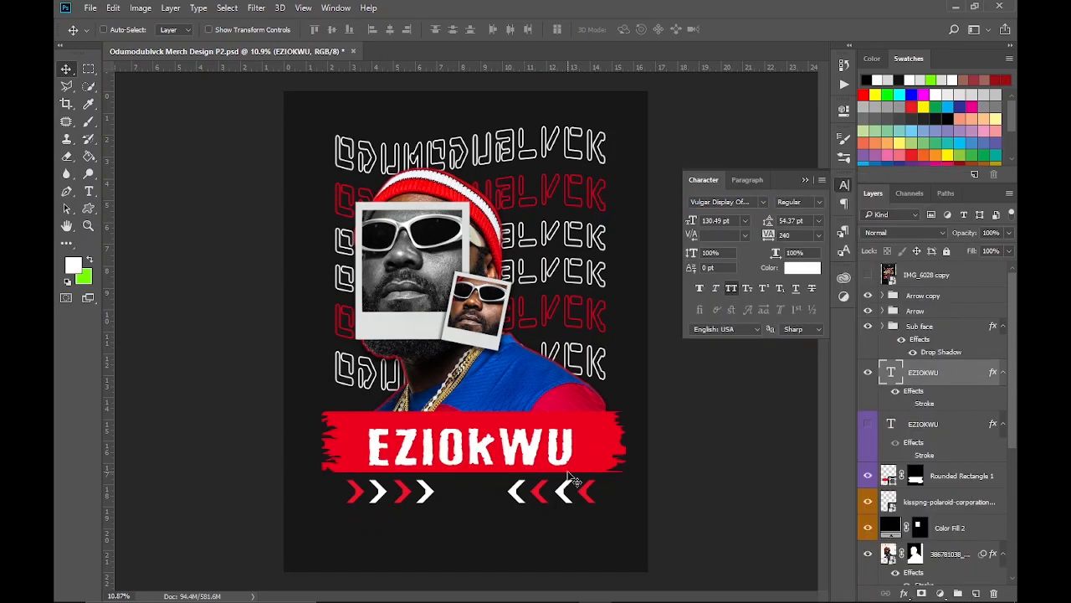
# Step: Give the visible EZIOKWU text a black outside stroke of 18 px with reduced opacity
pyautogui.doubleClick(924, 404)
pyautogui.moveTo(402, 155); pyautogui.dragTo(756, 120)
pyautogui.click(840, 260)
pyautogui.click(617, 331)
pyautogui.click(919, 156)
pyautogui.click(877, 176)
pyautogui.click(873, 190)
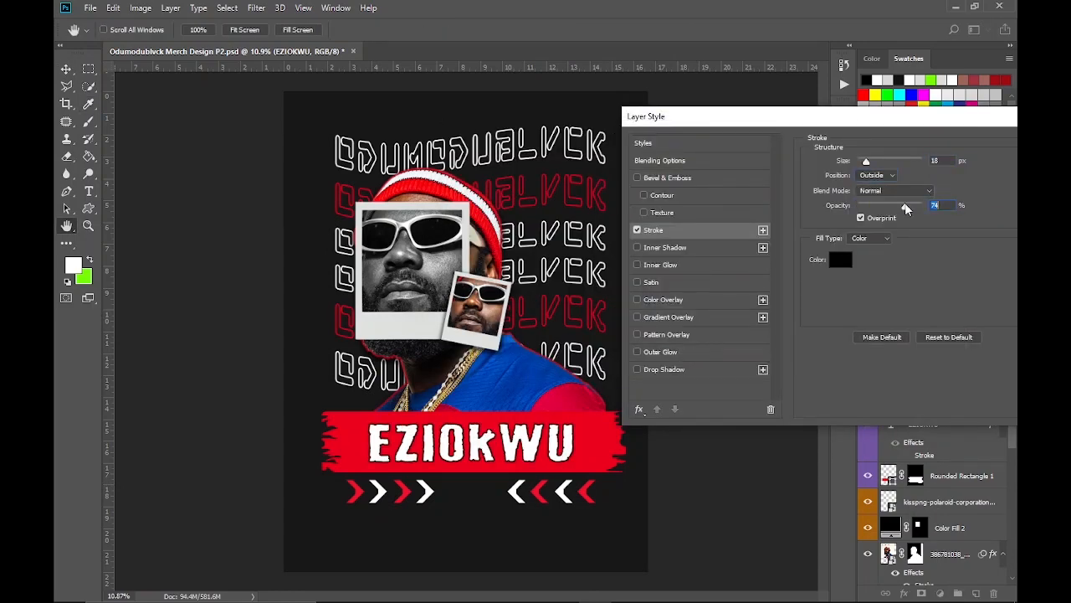
pyautogui.moveTo(898, 206); pyautogui.dragTo(895, 205)
pyautogui.moveTo(912, 117); pyautogui.dragTo(787, 65)
pyautogui.click(969, 90)
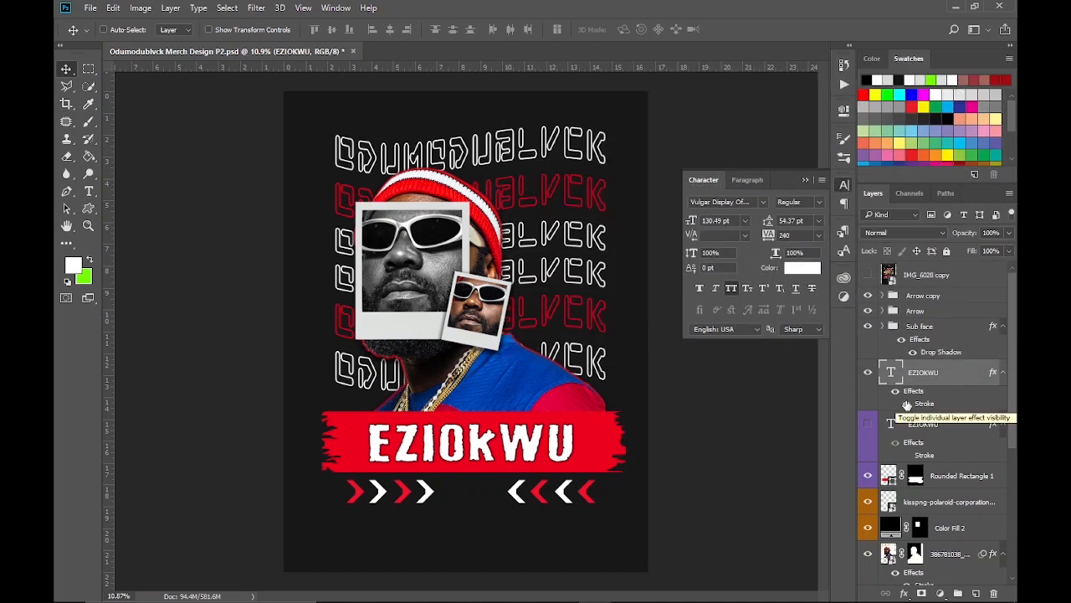
# Step: Raise the opacity of the EZIOKWU text's black stroke slightly
pyautogui.doubleClick(920, 405)
pyautogui.moveTo(793, 60)
pyautogui.mouseDown()
pyautogui.moveTo(904, 77)
pyautogui.moveTo(889, 81)
pyautogui.mouseUp()
pyautogui.moveTo(860, 168); pyautogui.dragTo(864, 167)
pyautogui.moveTo(884, 82); pyautogui.dragTo(787, 62)
pyautogui.click(936, 85)
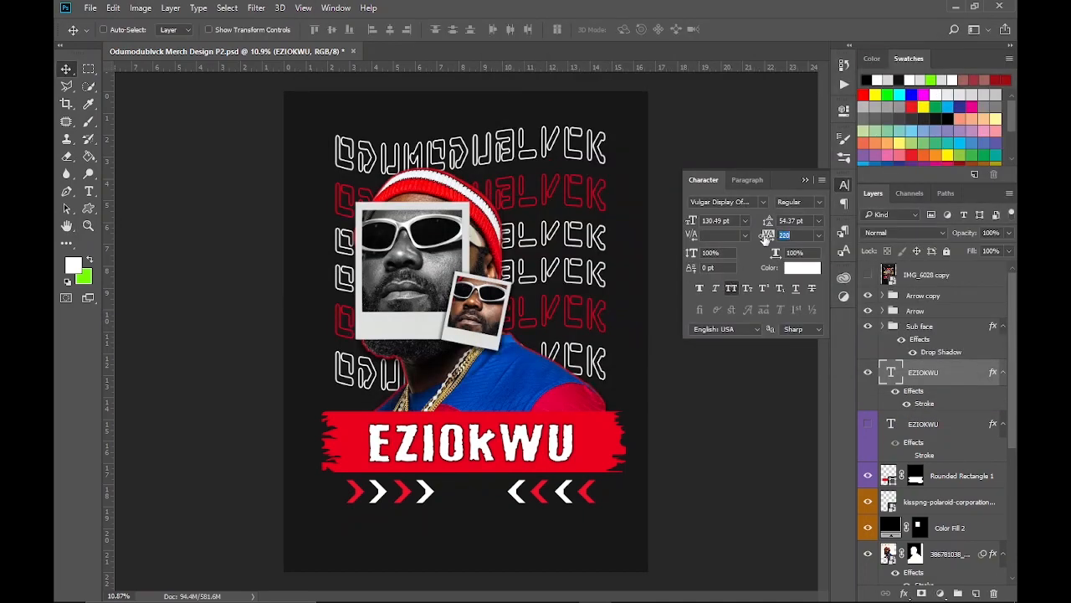